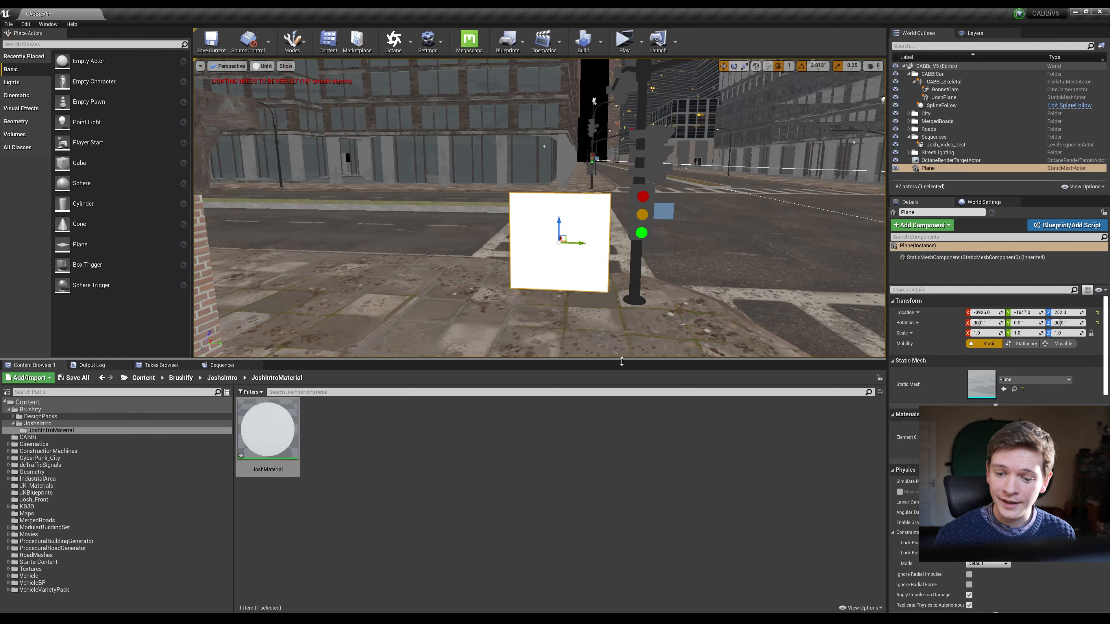
# Step: Make JoshMaterial two-sided, then apply, save and close the material
pyautogui.doubleClick(980, 437)
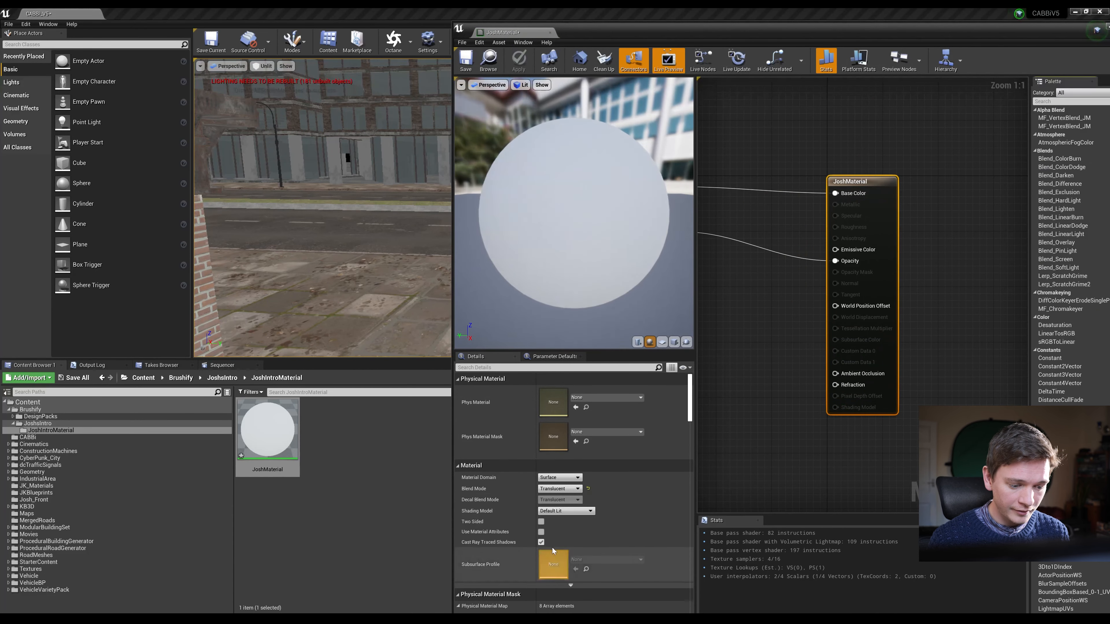
pyautogui.click(541, 522)
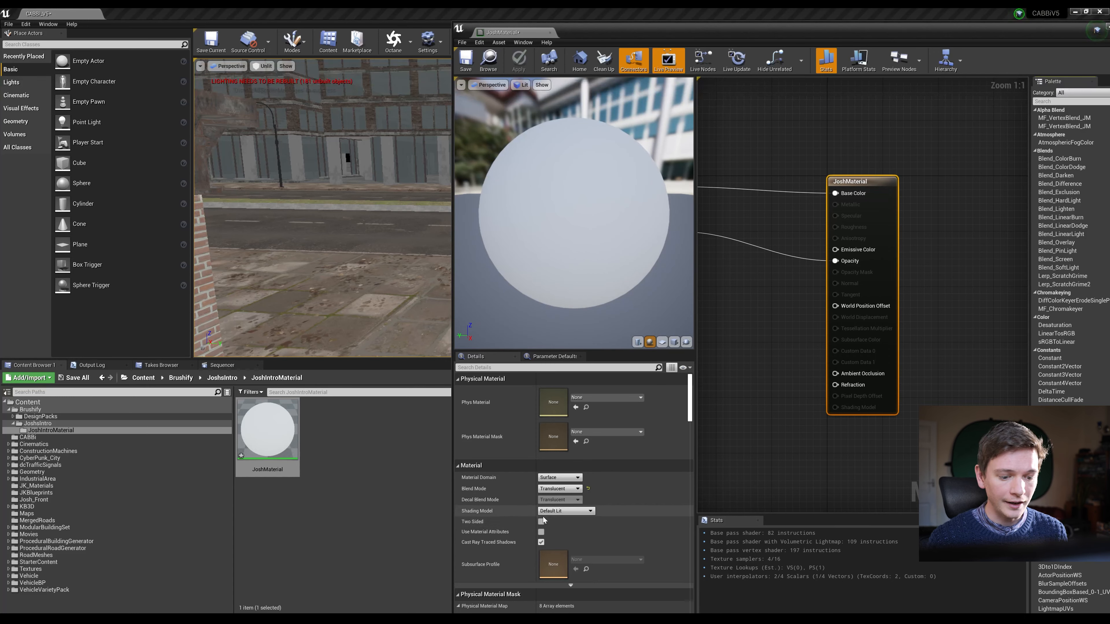
pyautogui.click(519, 61)
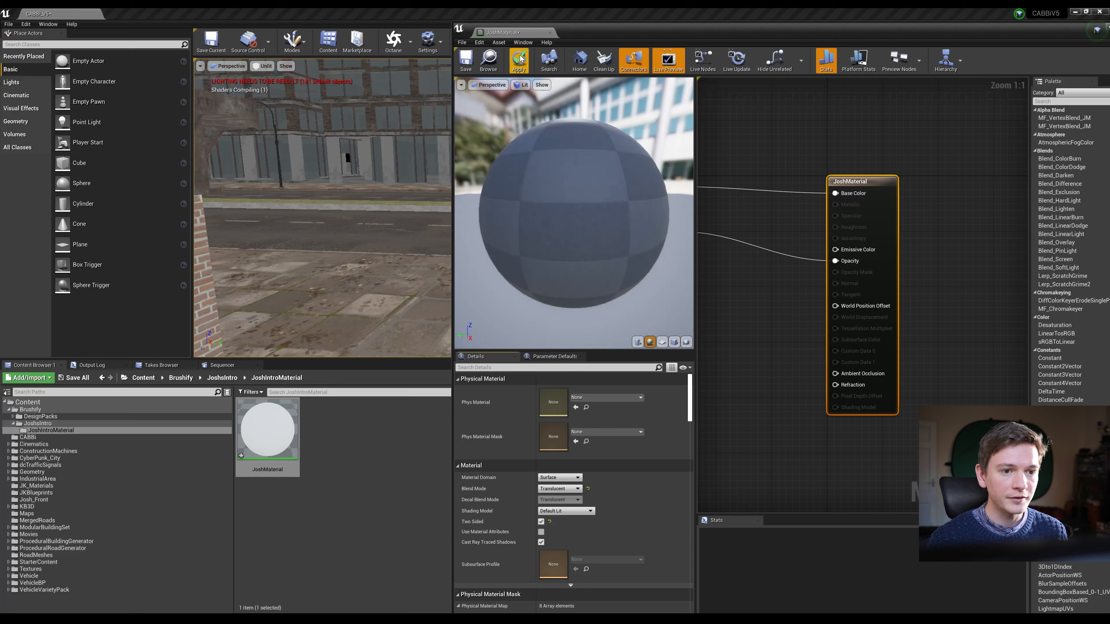
pyautogui.click(466, 60)
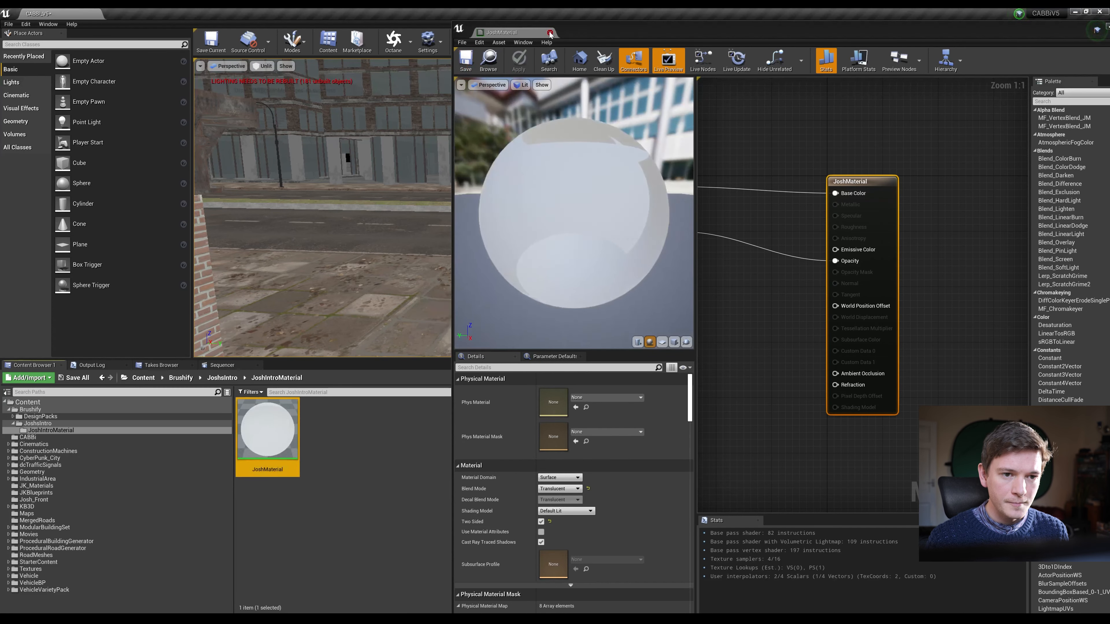
pyautogui.click(550, 33)
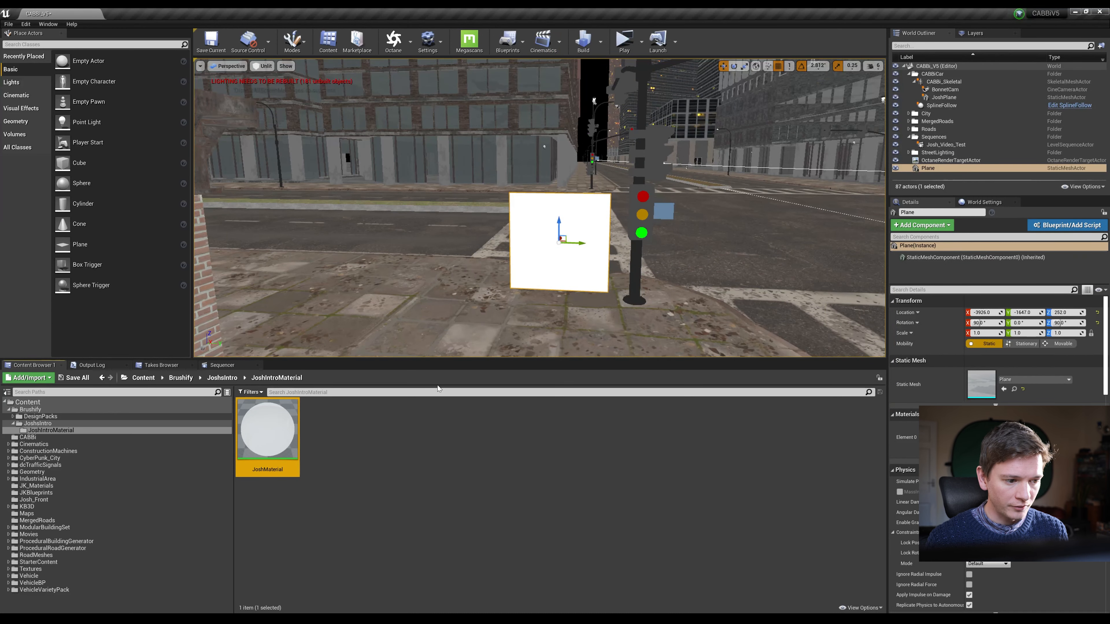
# Step: Open JoshMediaPlayer from the JoshIntro folder, play JoshIntroSource in it, and minimise the player
pyautogui.click(217, 378)
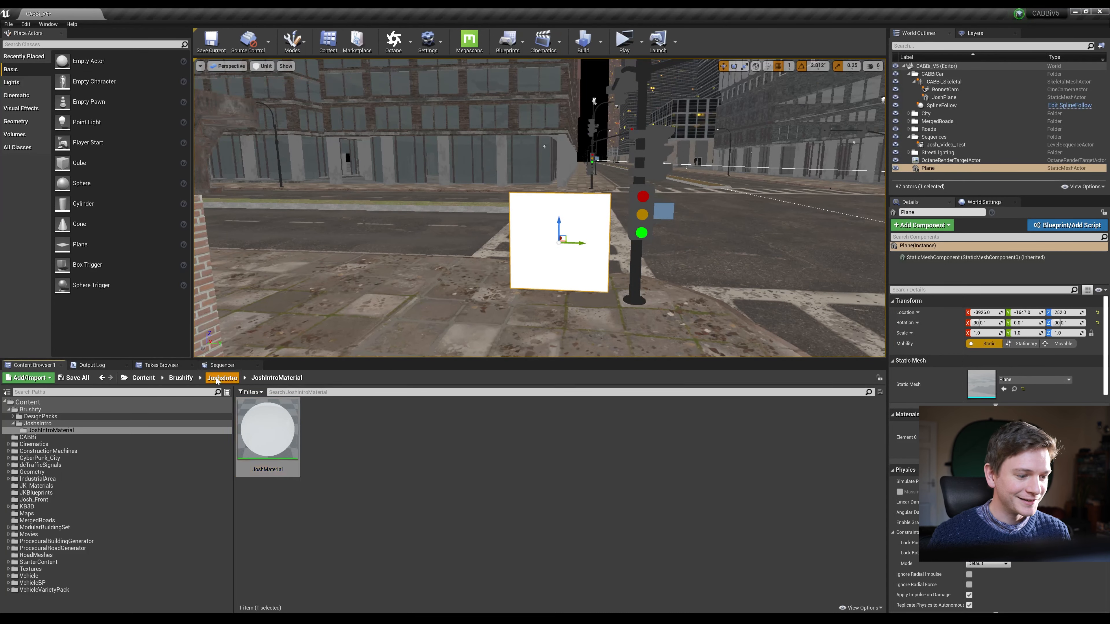
pyautogui.doubleClick(481, 440)
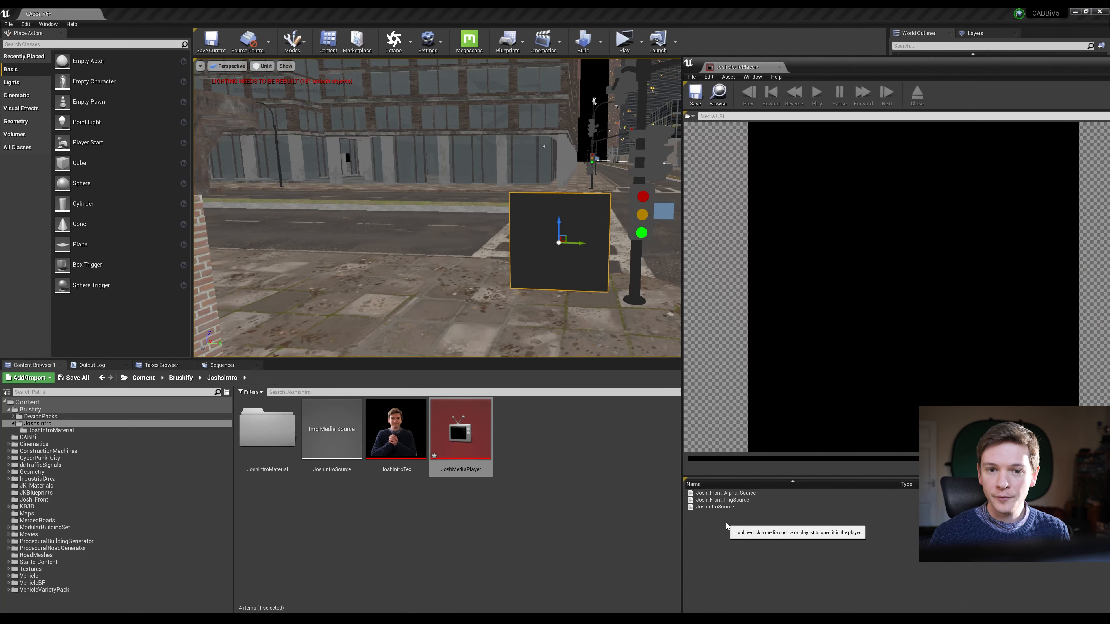
pyautogui.moveTo(817, 68); pyautogui.dragTo(423, 7)
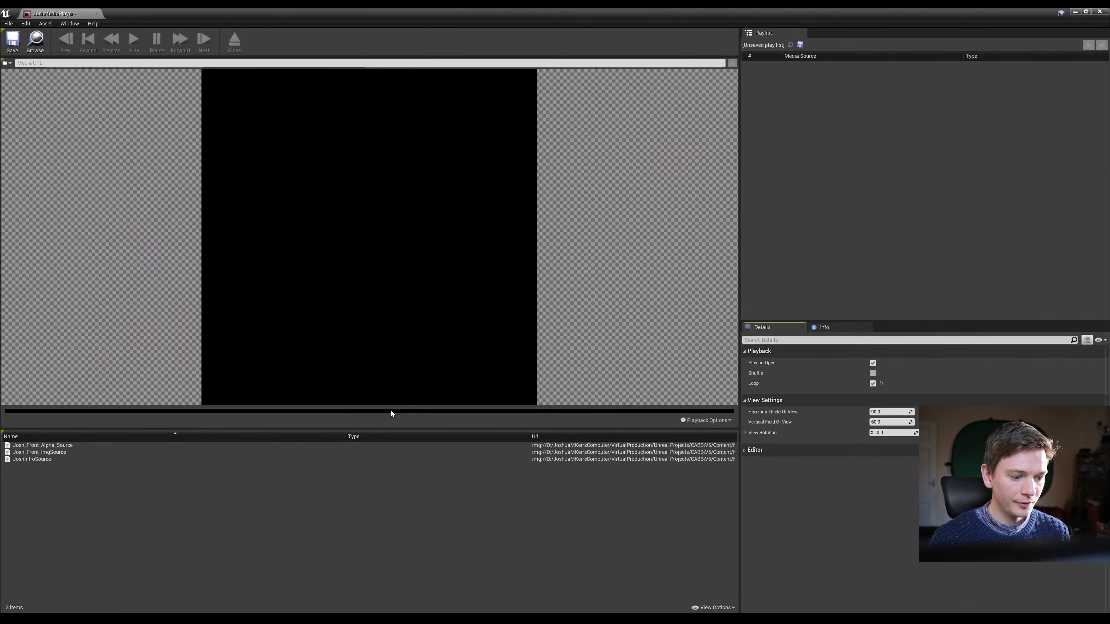
pyautogui.doubleClick(44, 458)
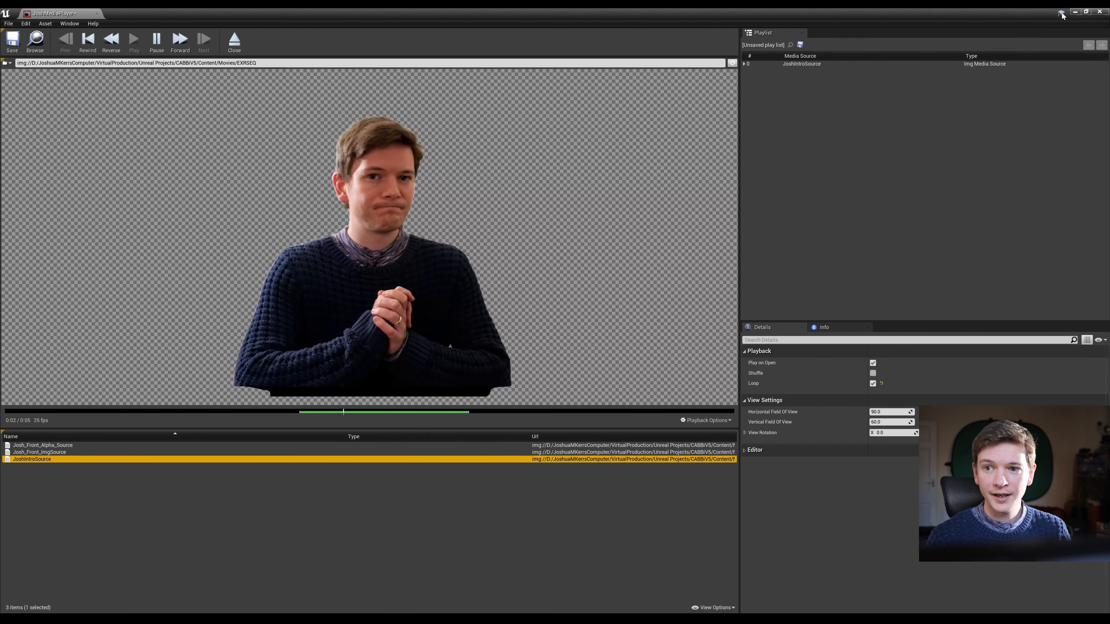
pyautogui.click(1076, 12)
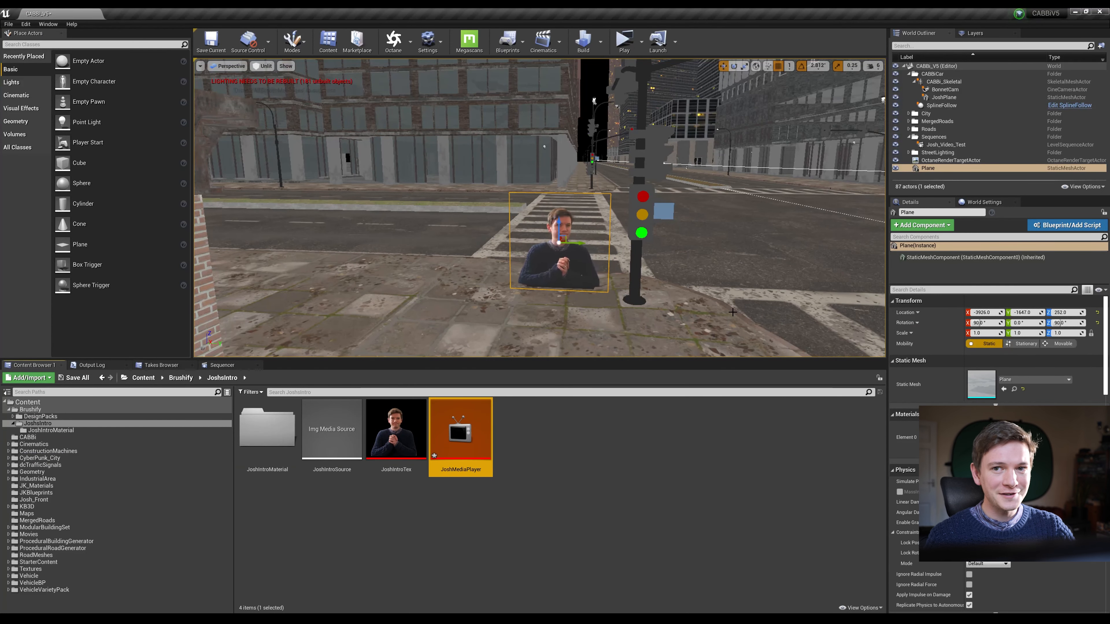
# Step: Reduce the viewport camera speed to 3 and get a close view of the video plane
pyautogui.moveTo(601, 281); pyautogui.dragTo(625, 288, button='middle')
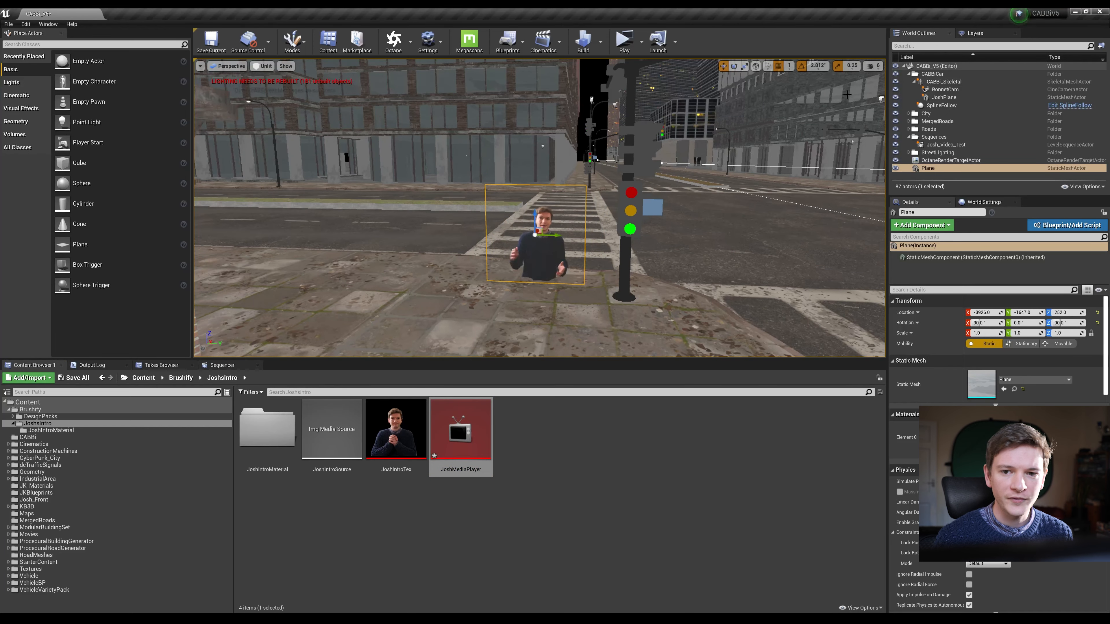
pyautogui.click(871, 66)
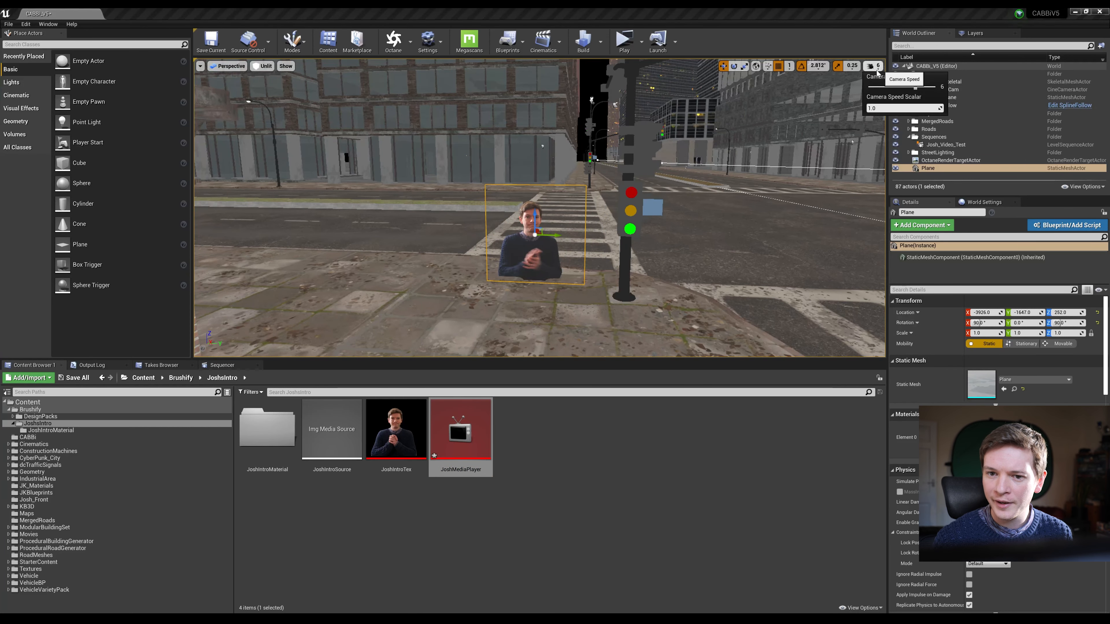
pyautogui.moveTo(909, 86); pyautogui.dragTo(890, 87)
pyautogui.moveTo(666, 204); pyautogui.dragTo(685, 224, button='right')
pyautogui.press('a')
pyautogui.press('w')
pyautogui.press('w')
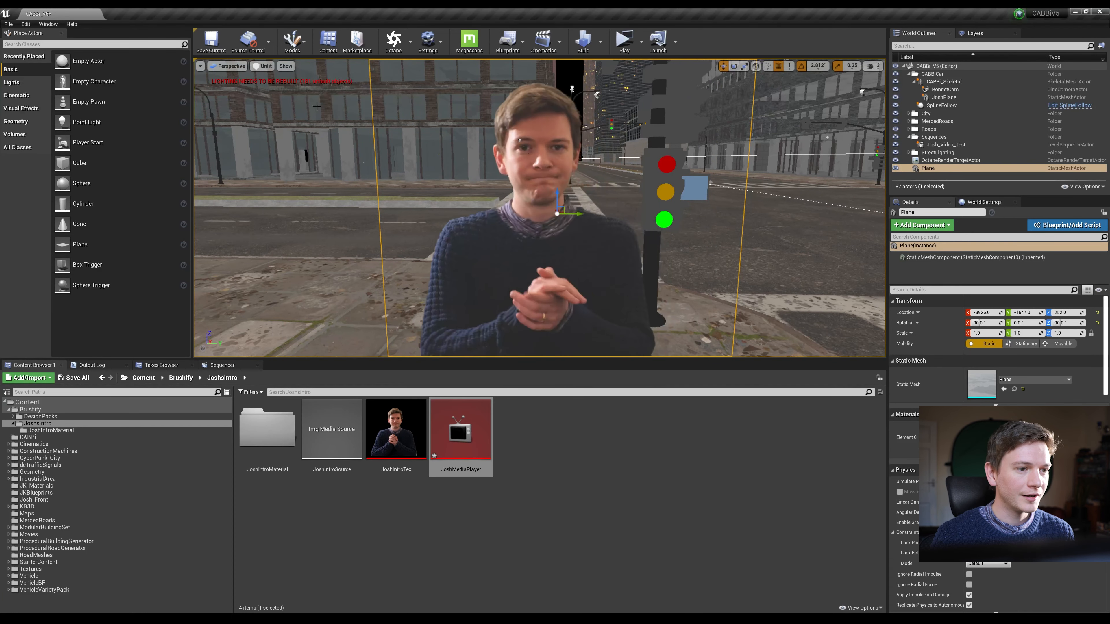
# Step: Switch the viewport to Lit mode and inspect the video plane under the street lighting
pyautogui.click(264, 66)
pyautogui.click(273, 78)
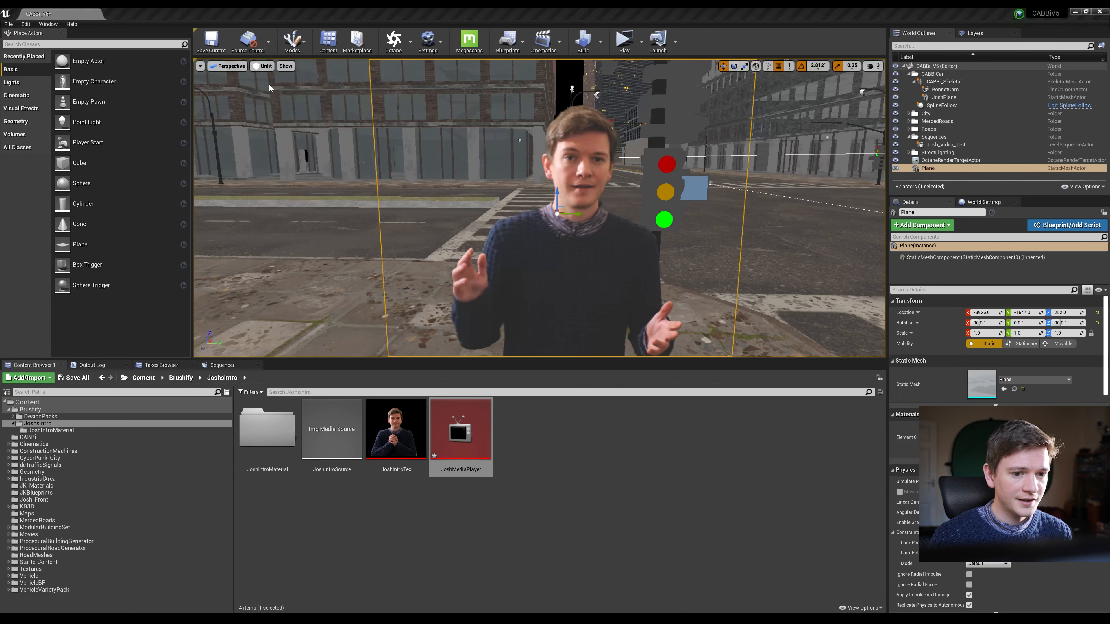
pyautogui.moveTo(543, 187); pyautogui.dragTo(769, 136, button='right')
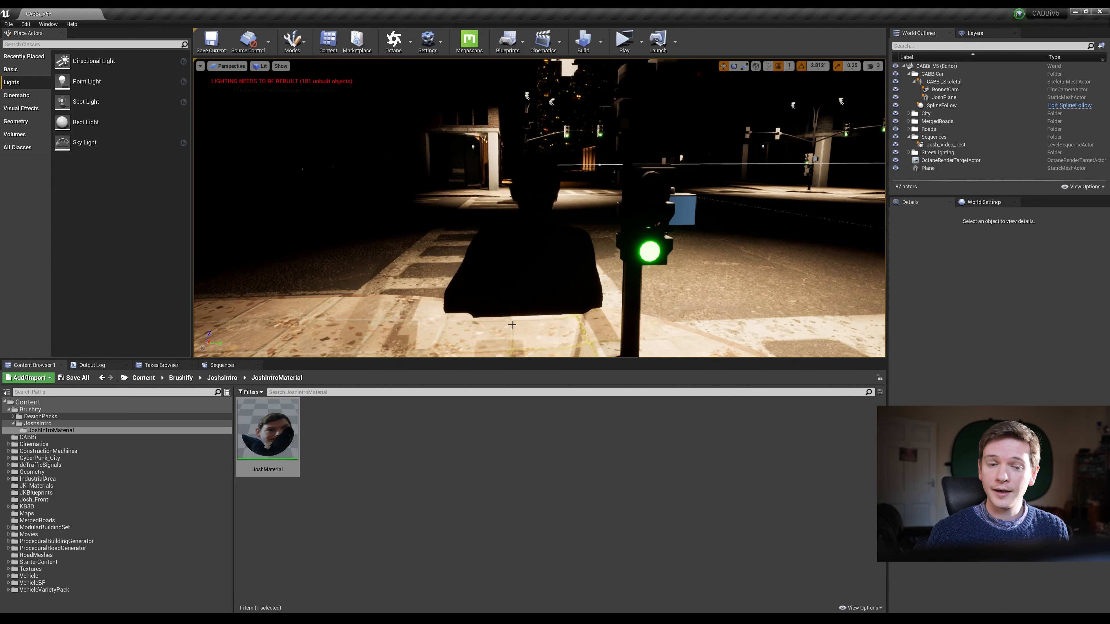
pyautogui.press('s')
pyautogui.moveTo(539, 207); pyautogui.dragTo(541, 223, button='right')
pyautogui.press('w')
# Step: Compare the video plane in Unlit and Lit view modes, returning to Lit
pyautogui.click(261, 65)
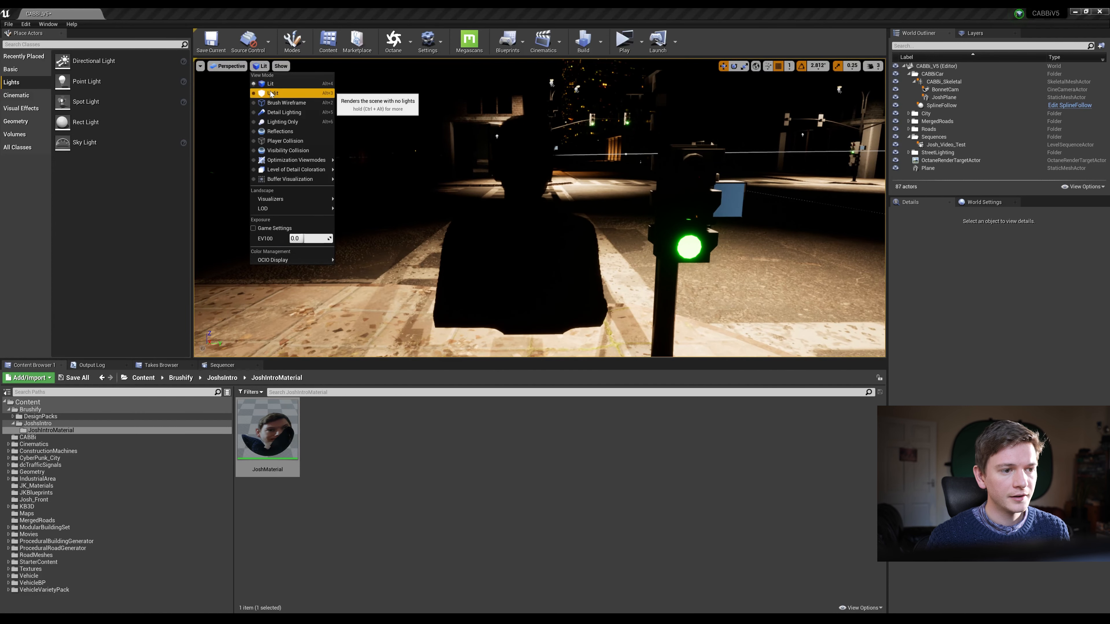
pyautogui.click(273, 93)
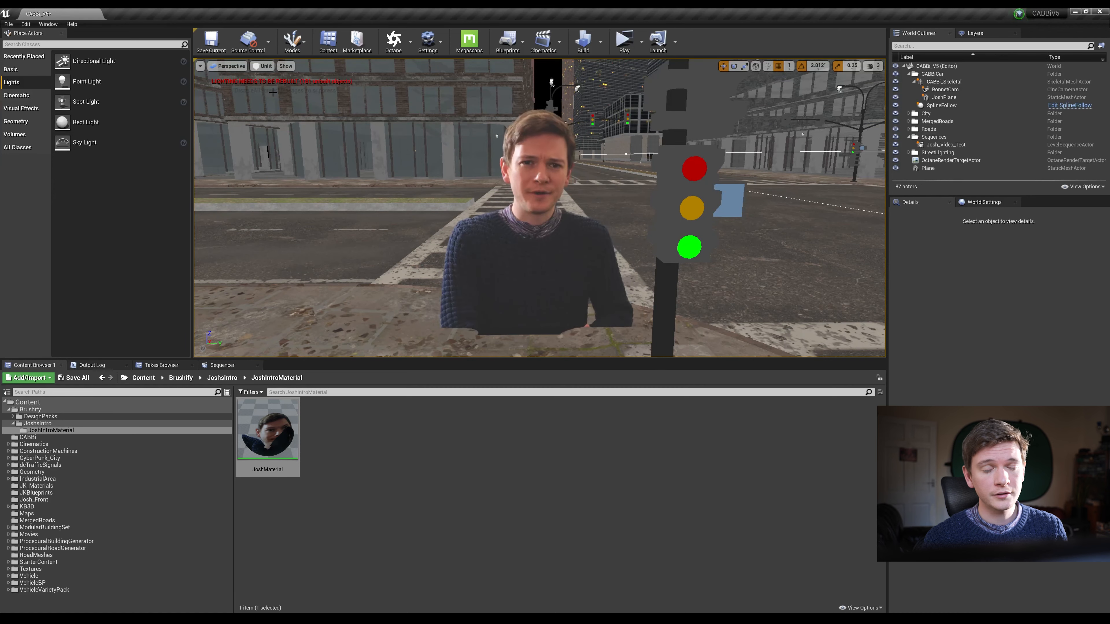
pyautogui.click(262, 66)
pyautogui.click(270, 83)
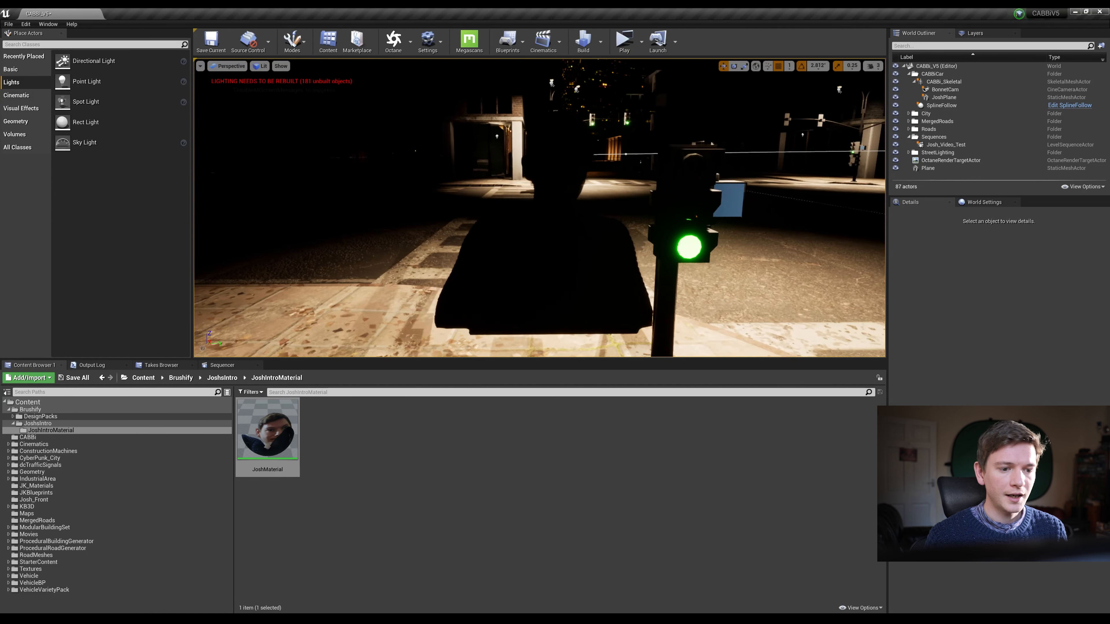
# Step: Select the video plane and lift it towards the street lamps, to about Y -1313 and Z 802
pyautogui.moveTo(524, 219); pyautogui.dragTo(507, 271)
pyautogui.moveTo(540, 208); pyautogui.dragTo(515, 206, button='right')
pyautogui.moveTo(428, 232)
pyautogui.mouseDown(button='right')
pyautogui.moveTo(443, 162)
pyautogui.moveTo(438, 249)
pyautogui.mouseUp(button='right')
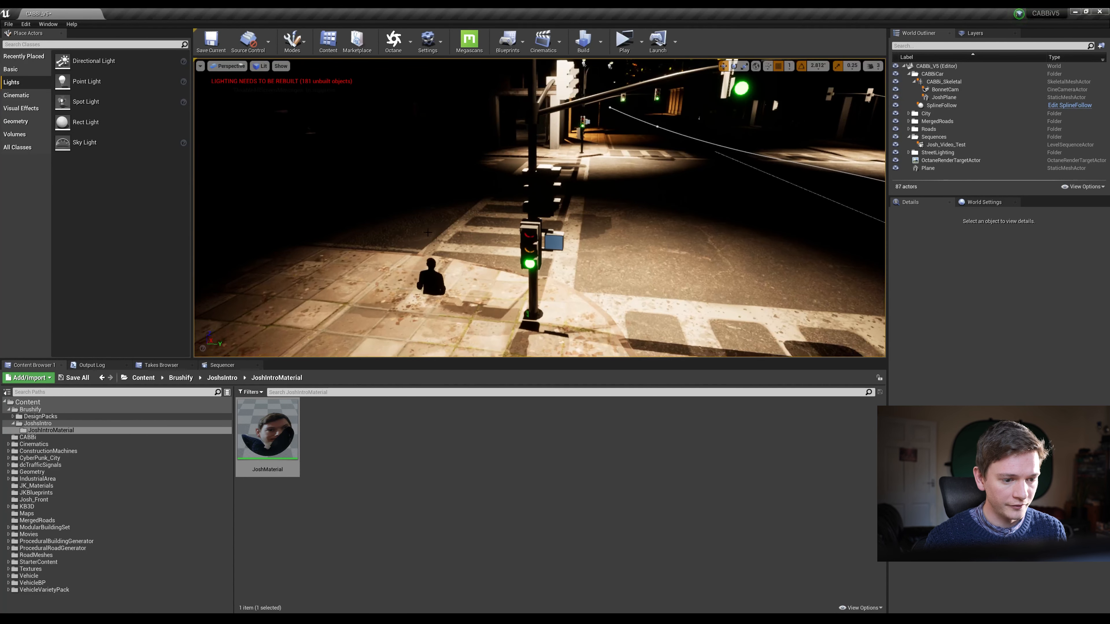
pyautogui.click(428, 232)
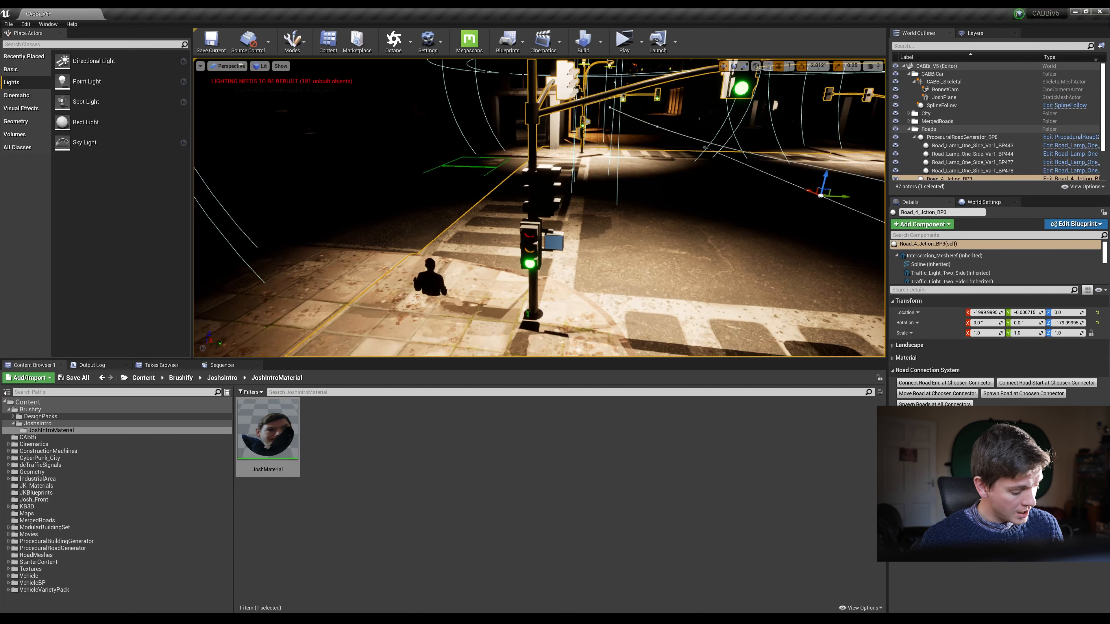
pyautogui.click(429, 281)
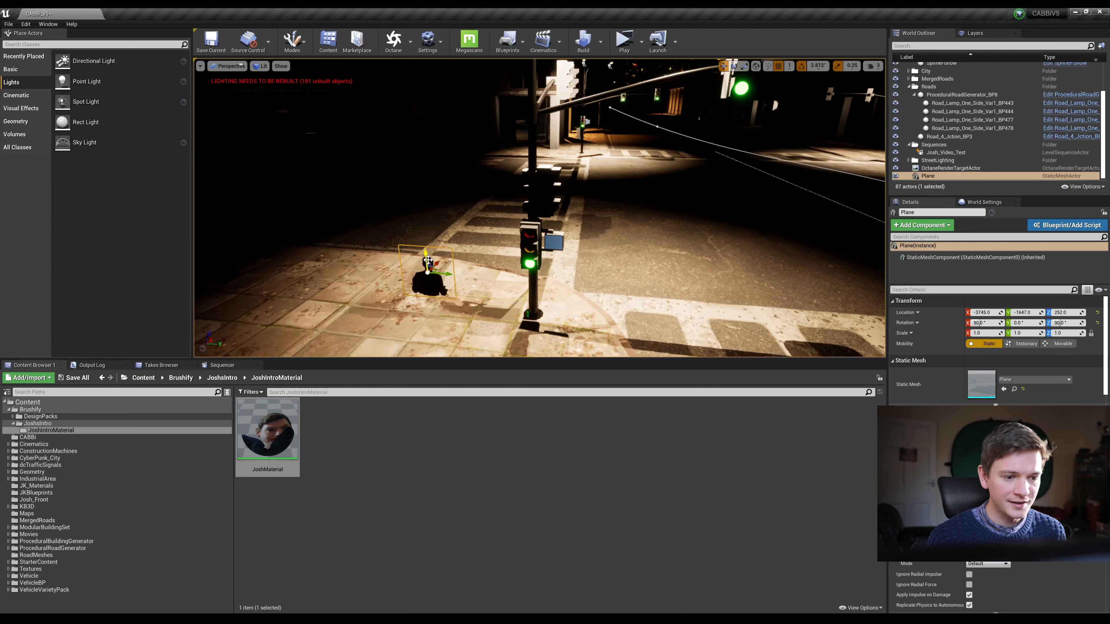
pyautogui.moveTo(435, 267); pyautogui.dragTo(438, 251, button='middle')
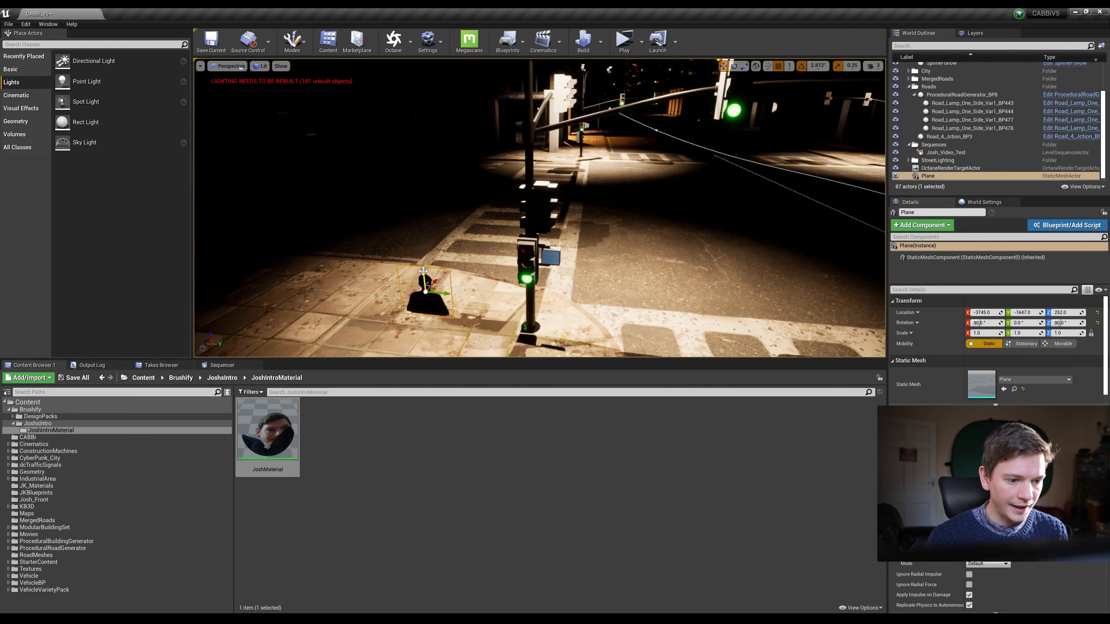
pyautogui.moveTo(421, 275); pyautogui.dragTo(400, 80)
pyautogui.moveTo(400, 82); pyautogui.dragTo(416, 60, button='middle')
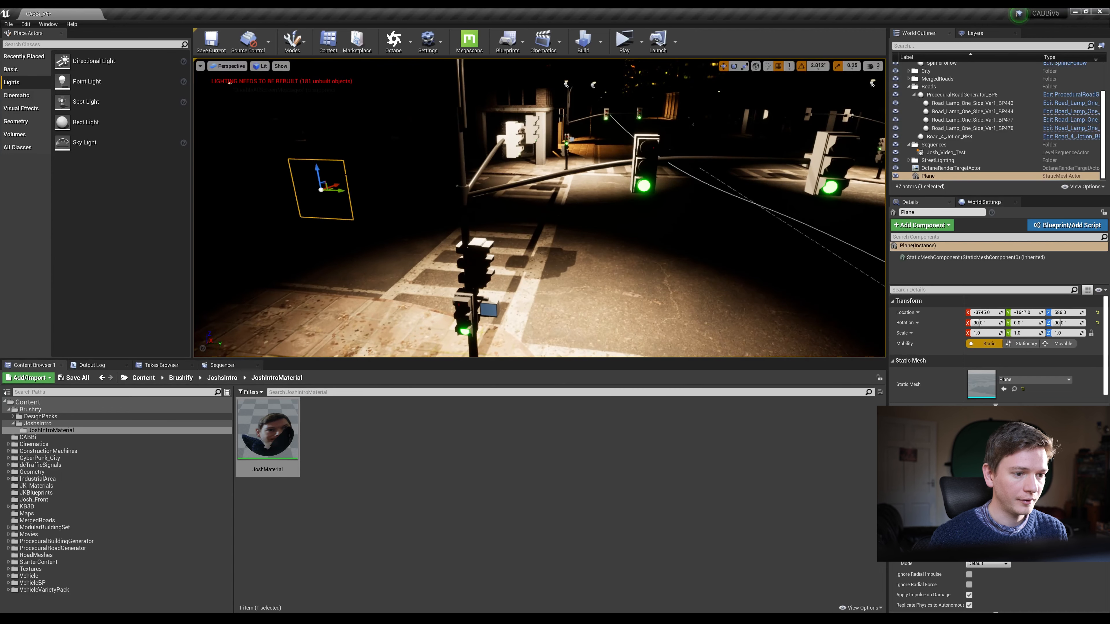
pyautogui.moveTo(340, 191); pyautogui.dragTo(510, 43)
pyautogui.moveTo(511, 72); pyautogui.dragTo(518, 59, button='middle')
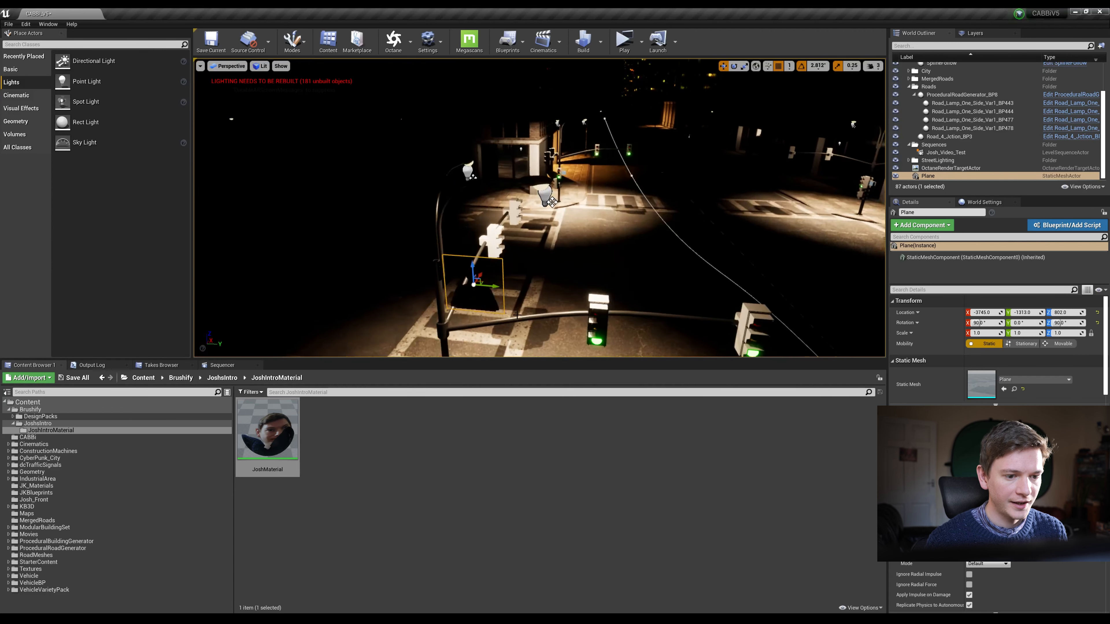
# Step: Test the street lamp's light on the video plane by placing it at about X -3419, Y -1167, Z 870
pyautogui.moveTo(482, 281); pyautogui.dragTo(519, 216)
pyautogui.moveTo(519, 216); pyautogui.dragTo(527, 215, button='right')
pyautogui.moveTo(505, 214); pyautogui.dragTo(537, 217)
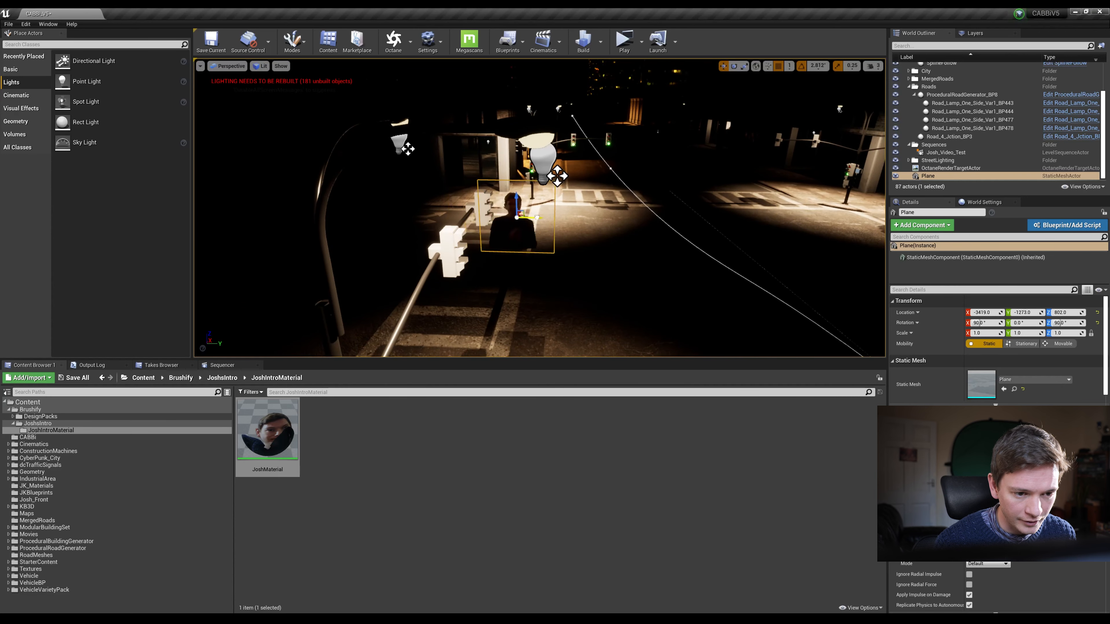
pyautogui.moveTo(581, 238); pyautogui.dragTo(600, 272, button='right')
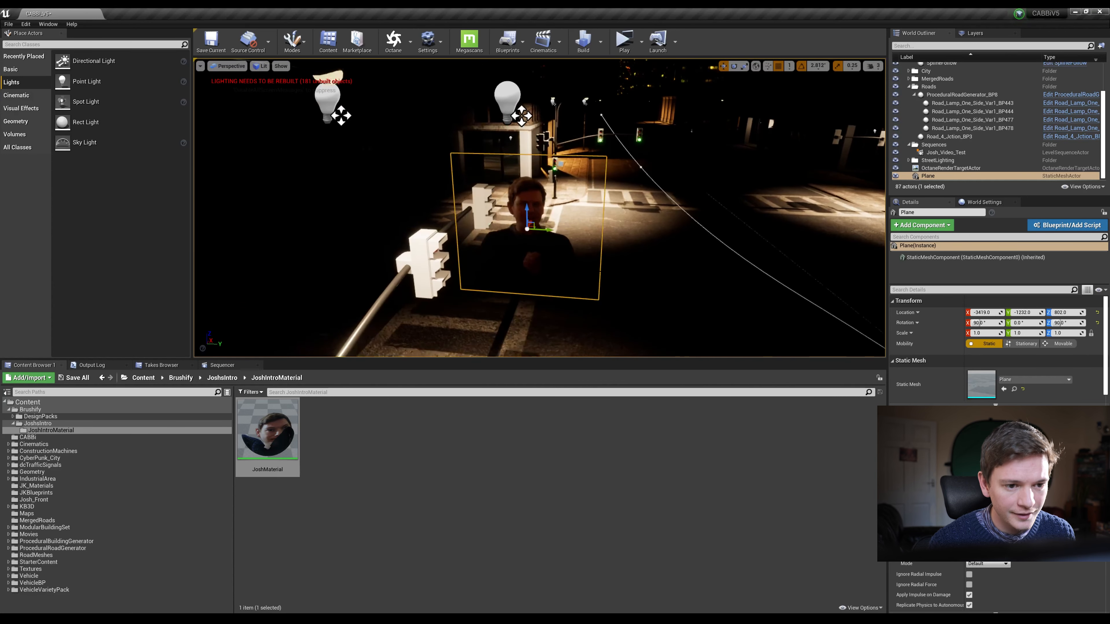
pyautogui.moveTo(610, 220); pyautogui.dragTo(552, 206, button='right')
pyautogui.moveTo(504, 210); pyautogui.dragTo(501, 121)
pyautogui.moveTo(503, 126); pyautogui.dragTo(527, 128, button='right')
pyautogui.moveTo(468, 202); pyautogui.dragTo(477, 203, button='right')
pyautogui.moveTo(519, 151); pyautogui.dragTo(584, 152)
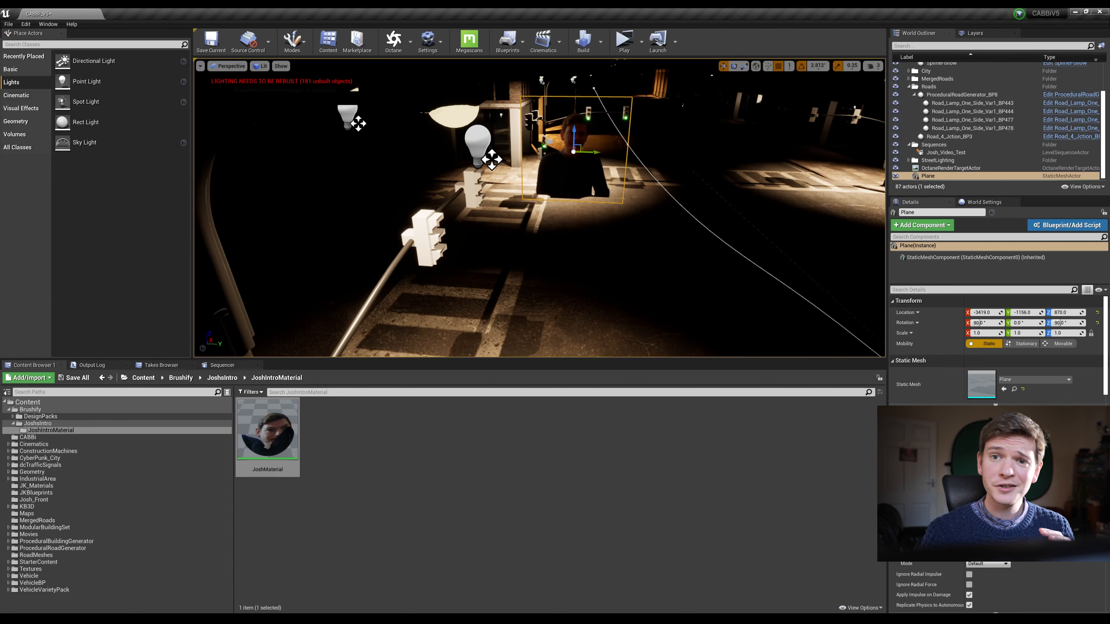
pyautogui.moveTo(593, 153); pyautogui.dragTo(581, 152)
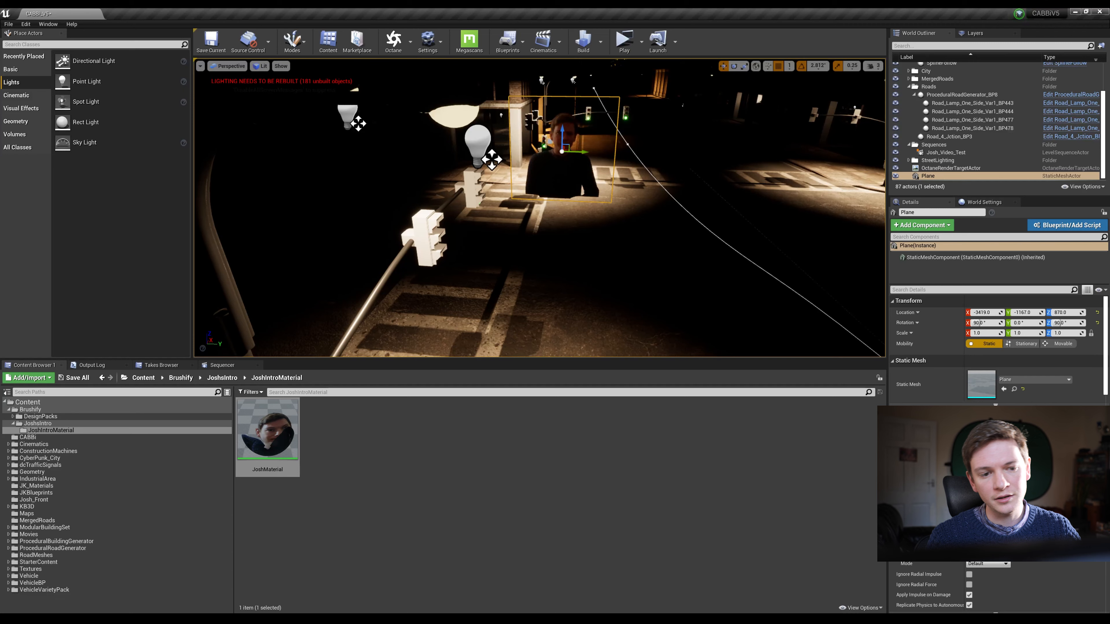
# Step: Bring the video plane back down to the pedestrian crossing, at about X -3643, Y -1631, Z 283
pyautogui.moveTo(555, 152); pyautogui.dragTo(543, 266)
pyautogui.moveTo(566, 80); pyautogui.dragTo(432, 260)
pyautogui.moveTo(557, 257); pyautogui.dragTo(535, 291, button='right')
pyautogui.press('w')
pyautogui.moveTo(544, 190); pyautogui.dragTo(517, 221)
pyautogui.moveTo(517, 221)
pyautogui.mouseDown(button='right')
pyautogui.moveTo(485, 257)
pyautogui.moveTo(527, 193)
pyautogui.moveTo(519, 234)
pyautogui.moveTo(514, 215)
pyautogui.mouseUp(button='right')
pyautogui.press('w')
pyautogui.moveTo(594, 216)
pyautogui.mouseDown(button='right')
pyautogui.moveTo(570, 209)
pyautogui.moveTo(612, 216)
pyautogui.mouseUp(button='right')
pyautogui.press('w')
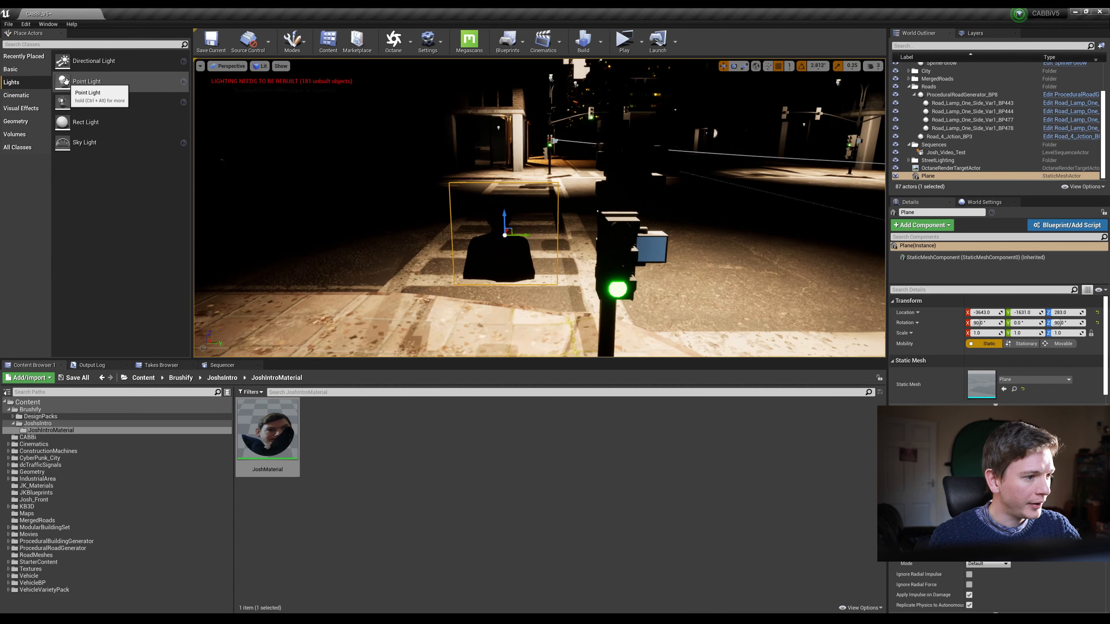
# Step: Add a point light near the video plane and pull it in front, to about X -3711
pyautogui.moveTo(65, 81); pyautogui.dragTo(459, 209)
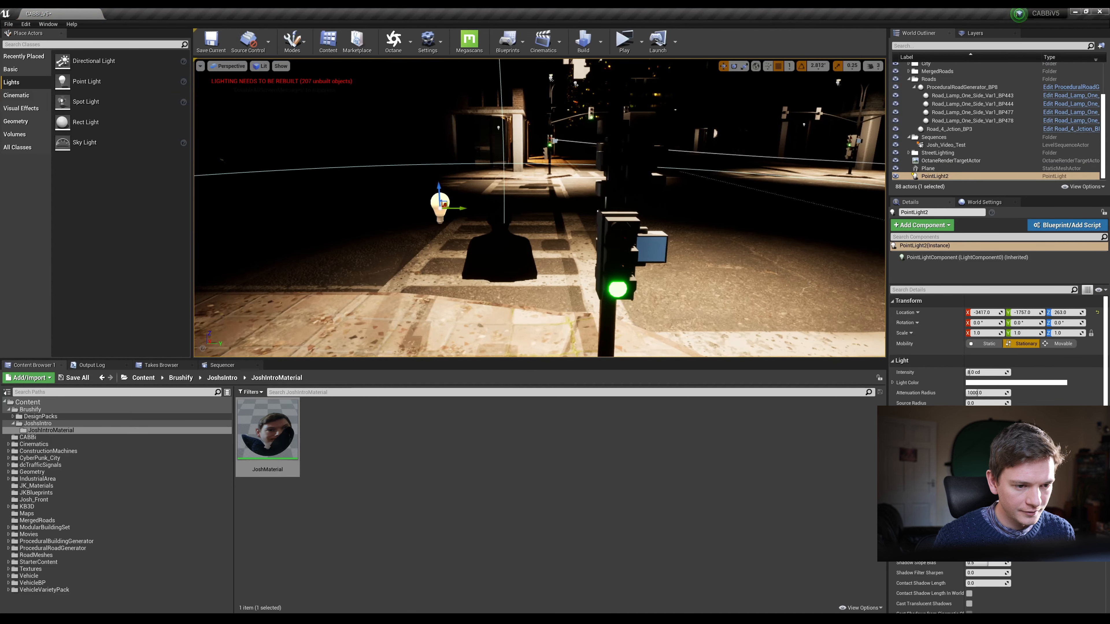
pyautogui.moveTo(459, 208); pyautogui.dragTo(487, 196, button='middle')
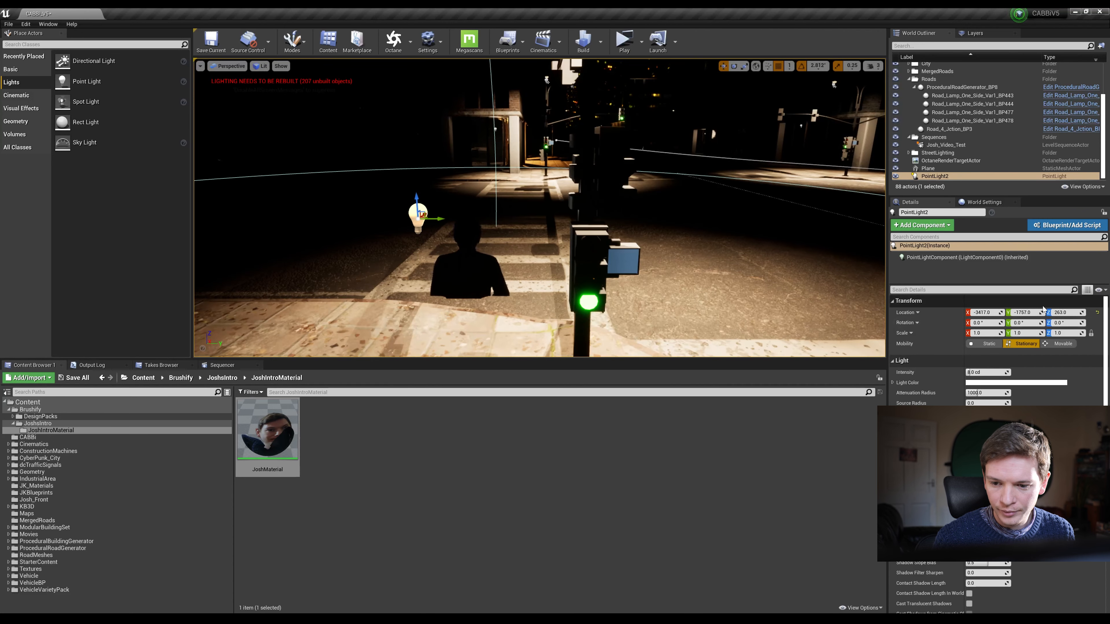
pyautogui.moveTo(423, 215); pyautogui.dragTo(287, 307)
pyautogui.moveTo(286, 307)
pyautogui.mouseDown(button='right')
pyautogui.moveTo(275, 313)
pyautogui.moveTo(288, 308)
pyautogui.mouseUp(button='right')
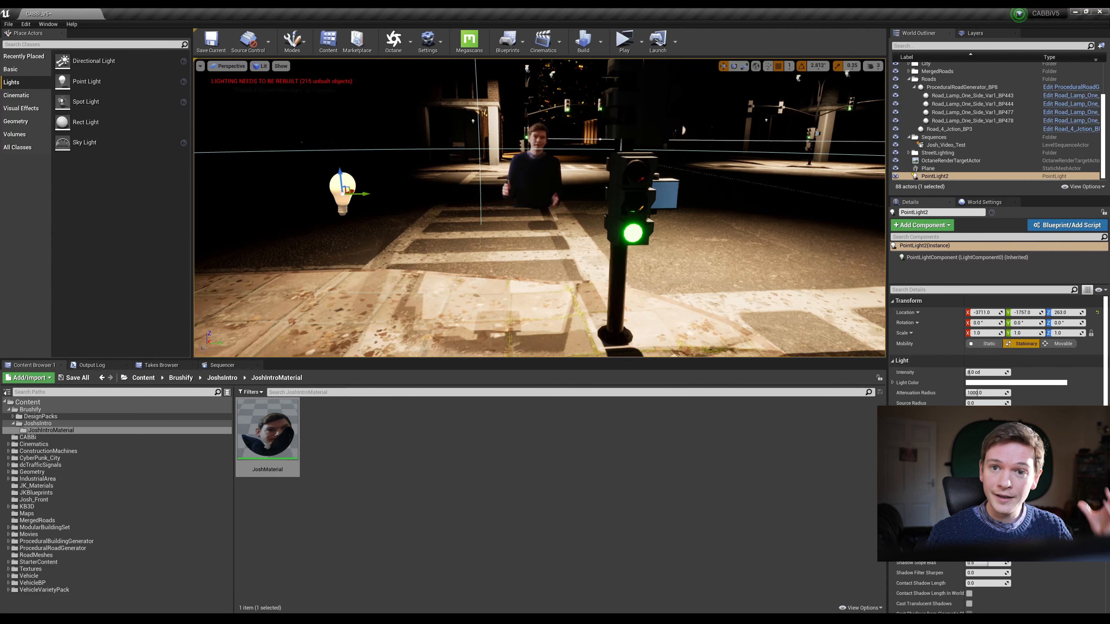
# Step: Raise the point light to about Z 305 and shift it slightly sideways to about Y -1767
pyautogui.moveTo(341, 173); pyautogui.dragTo(339, 105)
pyautogui.moveTo(339, 105); pyautogui.dragTo(371, 105, button='right')
pyautogui.press('s')
pyautogui.moveTo(540, 208); pyautogui.dragTo(489, 258, button='right')
pyautogui.moveTo(460, 166)
pyautogui.mouseDown()
pyautogui.moveTo(357, 168)
pyautogui.moveTo(466, 166)
pyautogui.moveTo(452, 165)
pyautogui.mouseUp()
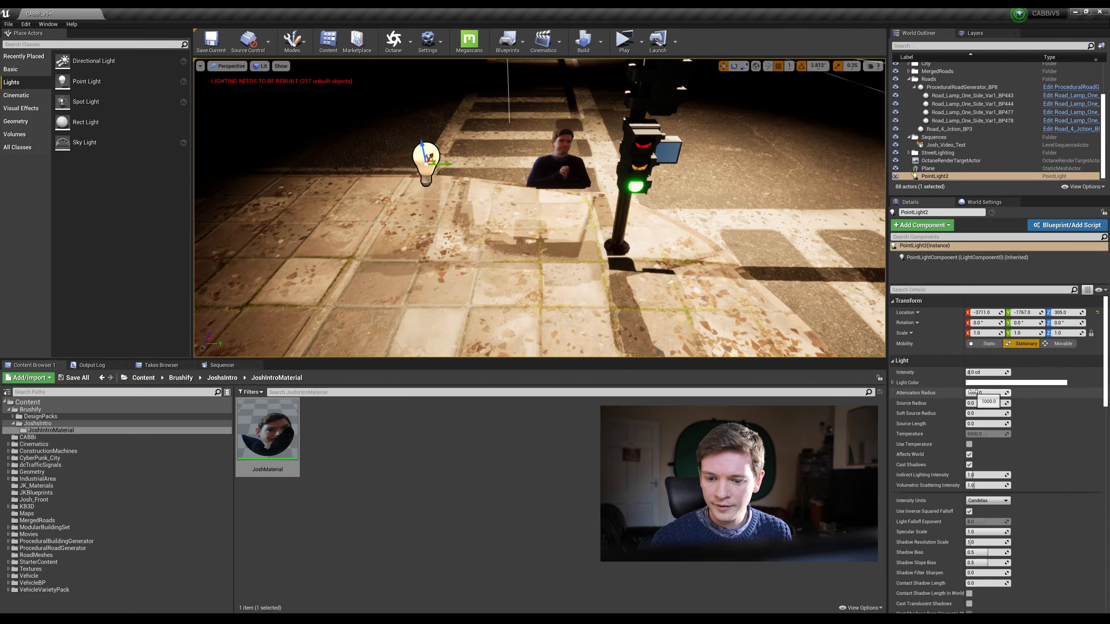
# Step: Set the point light's intensity units to Lumens and its intensity to about 291 lm
pyautogui.click(1001, 501)
pyautogui.click(988, 522)
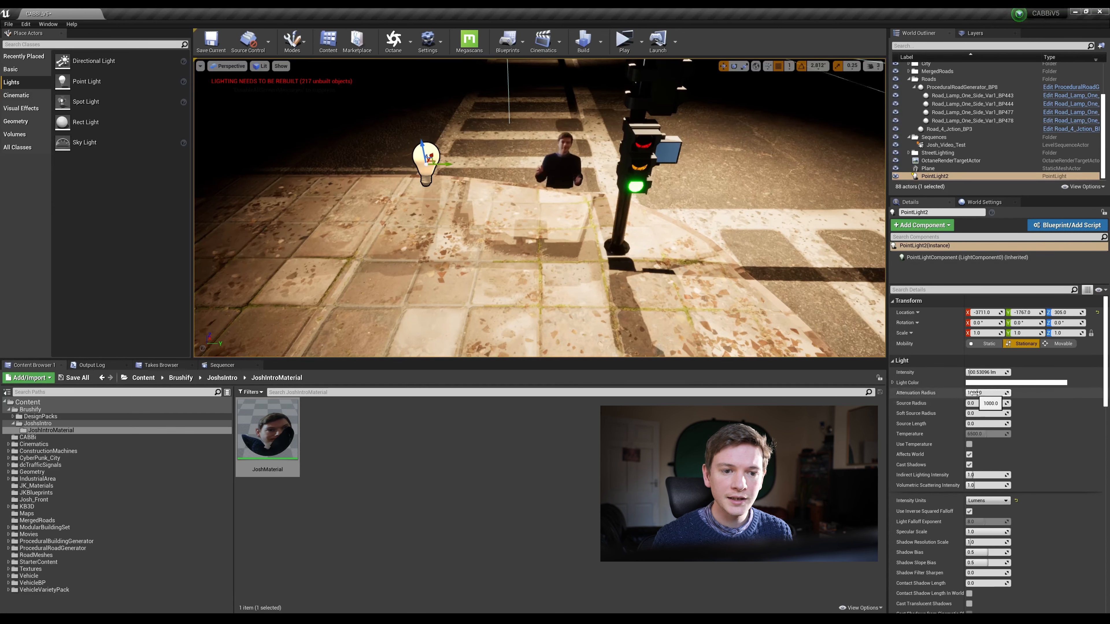
pyautogui.moveTo(983, 372); pyautogui.dragTo(1005, 372)
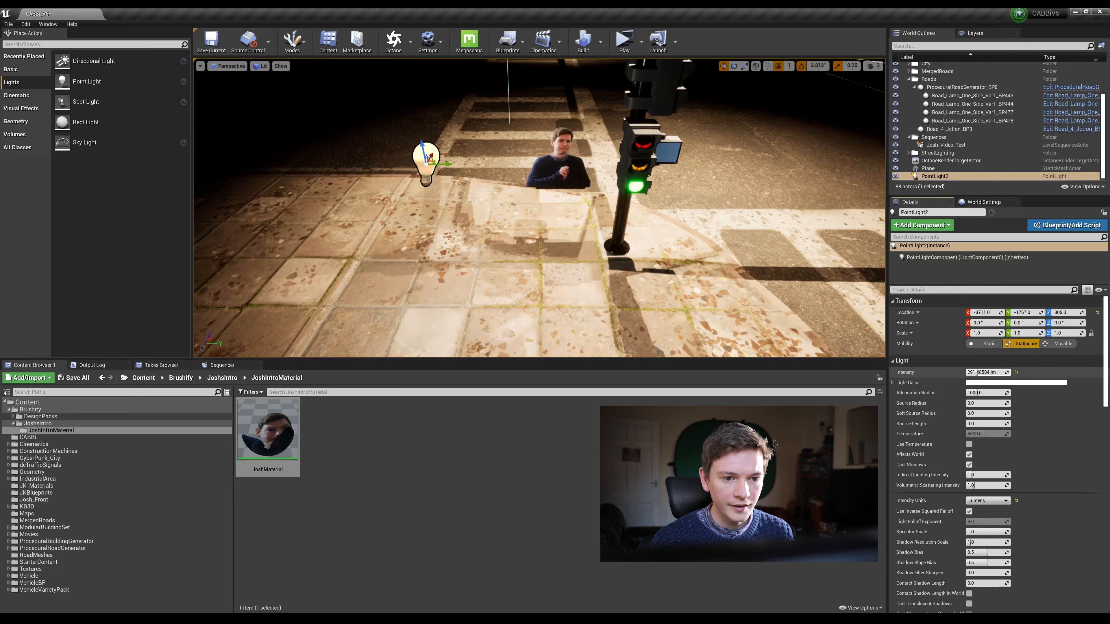
# Step: Shift the point light slightly sideways, and move the video plane and light together sideways, bringing the plane to about Y -1679
pyautogui.moveTo(448, 166); pyautogui.dragTo(420, 165)
pyautogui.moveTo(525, 264); pyautogui.dragTo(549, 232, button='right')
pyautogui.click(542, 235)
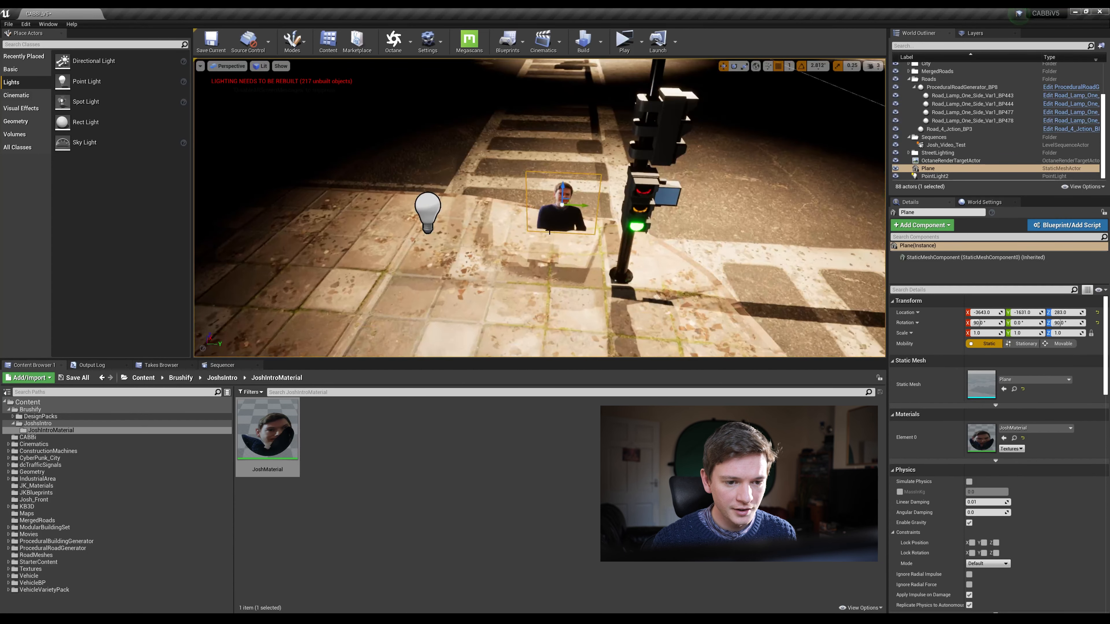
pyautogui.keyDown('ctrl'); pyautogui.click(430, 204); pyautogui.keyUp('ctrl')
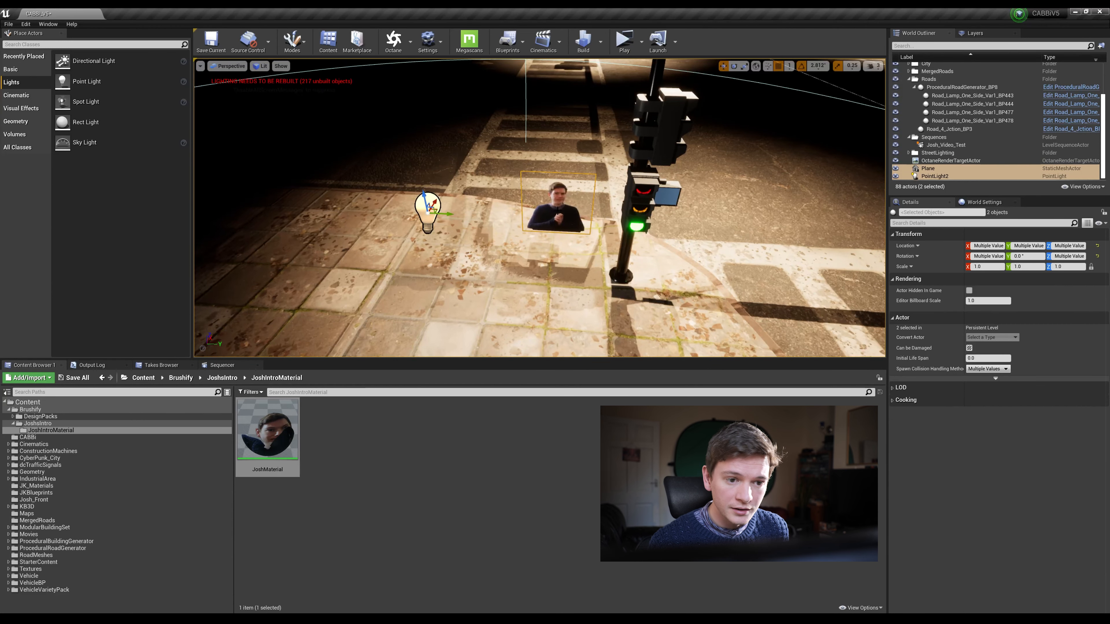
pyautogui.moveTo(444, 215); pyautogui.dragTo(413, 215)
pyautogui.moveTo(413, 216)
pyautogui.mouseDown(button='right')
pyautogui.moveTo(413, 236)
pyautogui.moveTo(410, 214)
pyautogui.mouseUp(button='right')
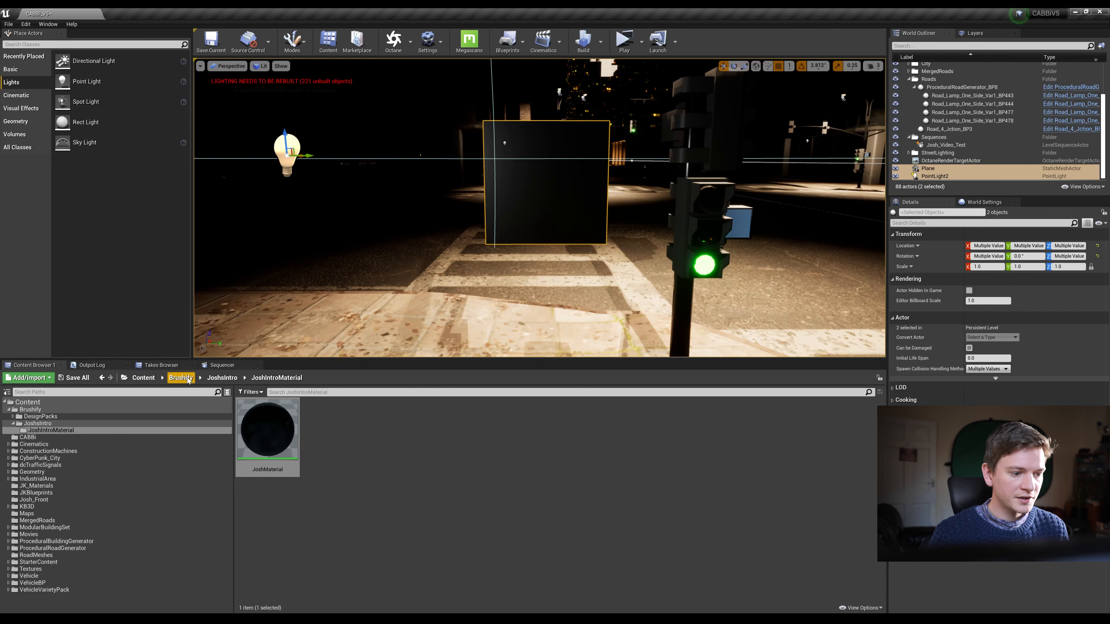
# Step: Create a new level sequence named JoshIntro and save it in the Content root folder
pyautogui.click(222, 365)
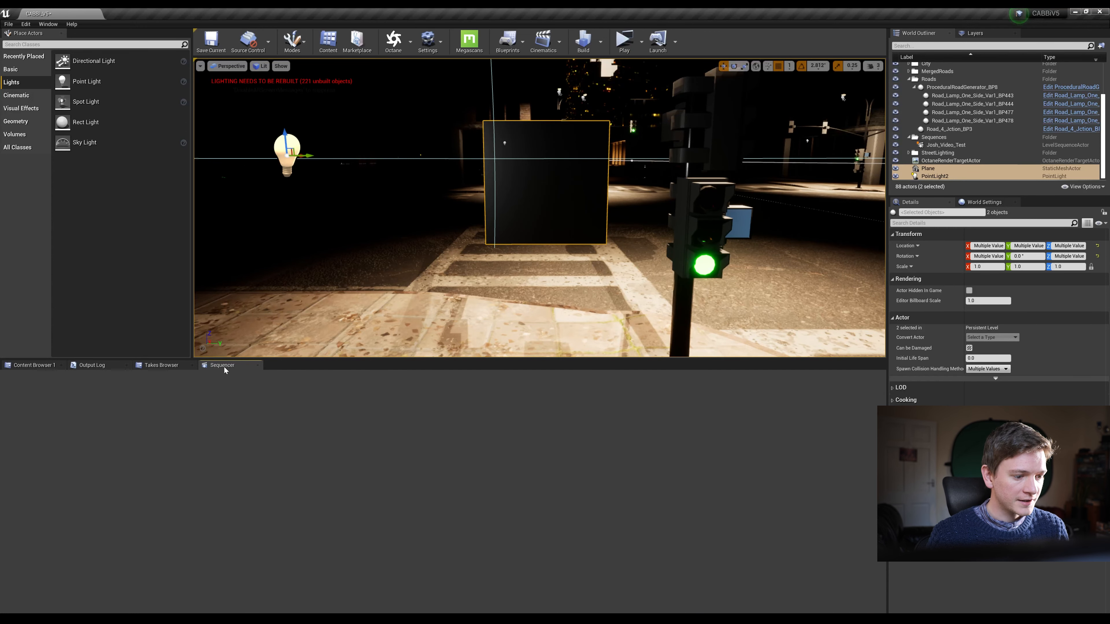
pyautogui.moveTo(343, 294); pyautogui.dragTo(348, 298)
pyautogui.moveTo(414, 270)
pyautogui.mouseDown(button='right')
pyautogui.moveTo(426, 271)
pyautogui.moveTo(414, 270)
pyautogui.mouseUp(button='right')
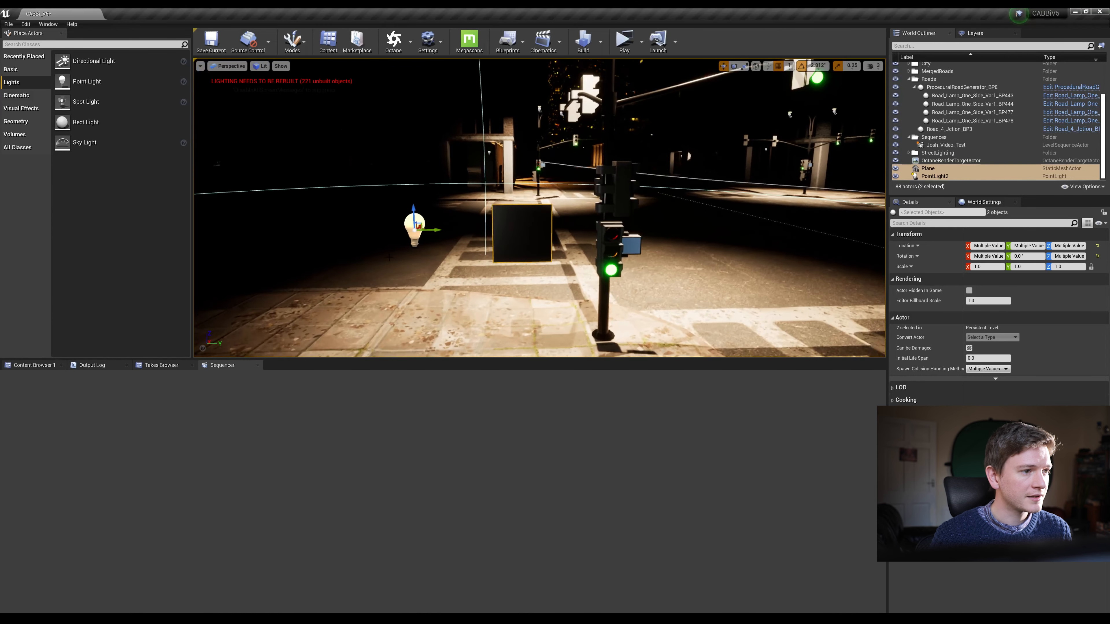
pyautogui.click(560, 44)
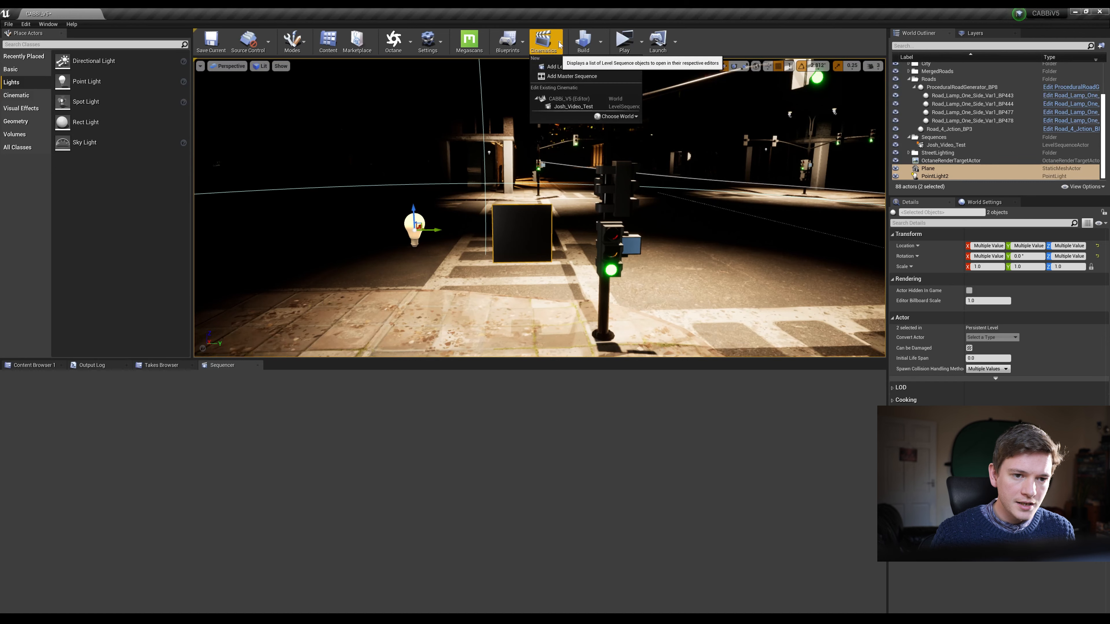
pyautogui.click(562, 67)
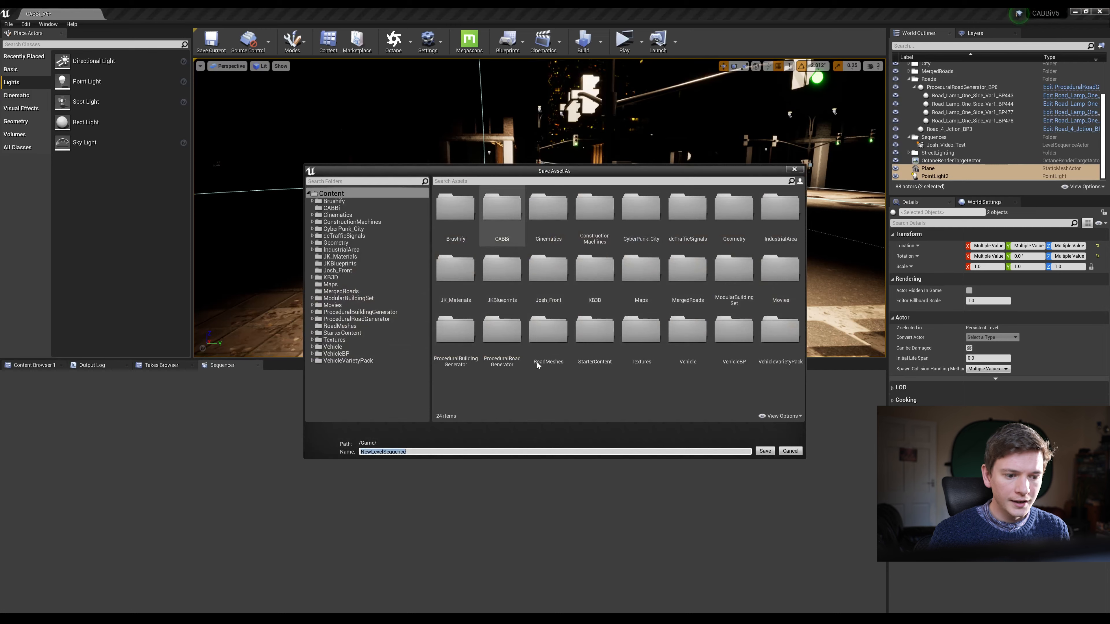
pyautogui.write('JoshIntro')
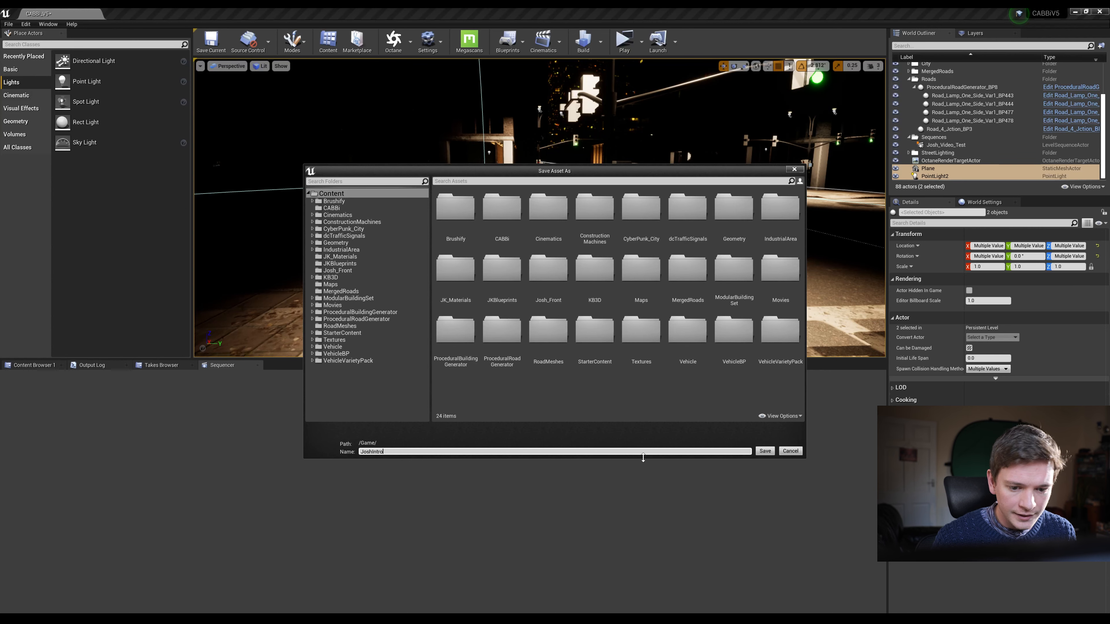
pyautogui.click(764, 451)
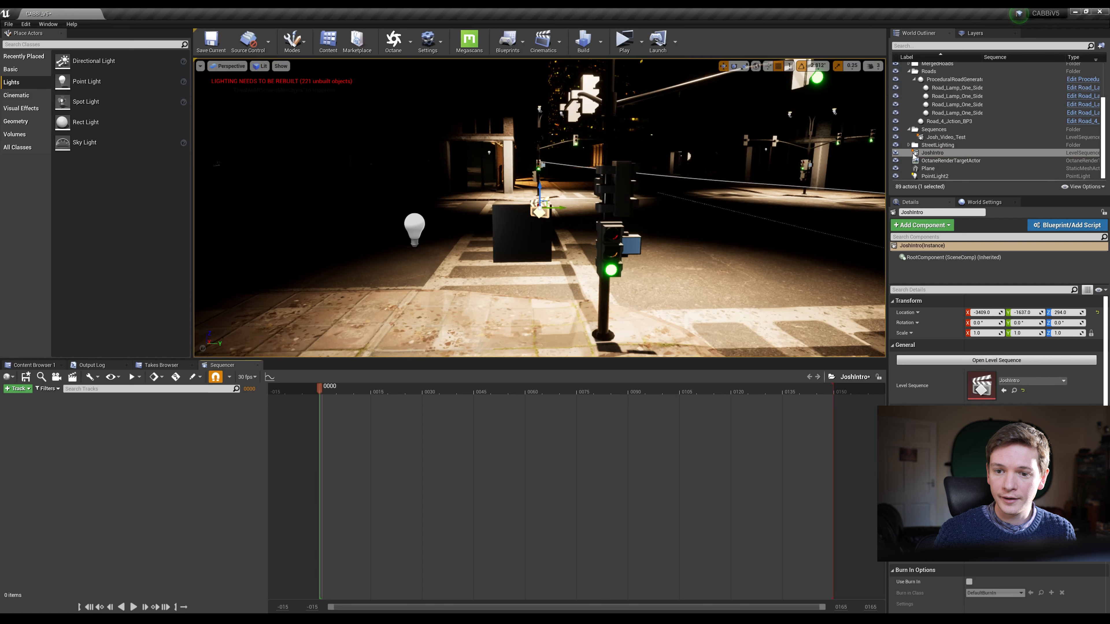
# Step: Open the JoshIntro level sequence in Sequencer and add a Media track to it
pyautogui.click(921, 153)
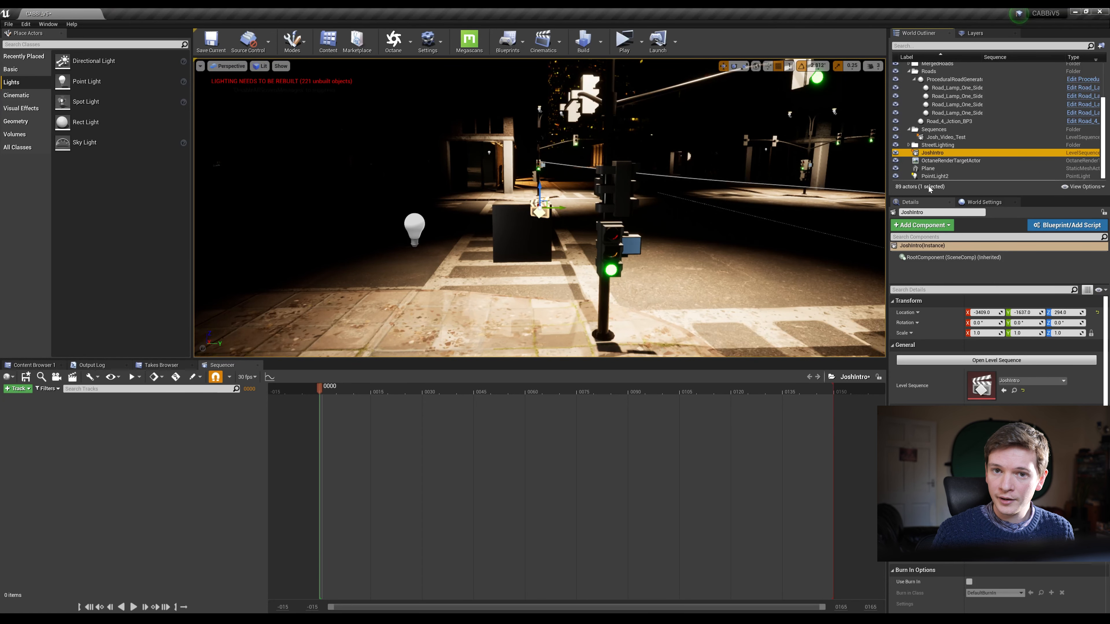
pyautogui.click(990, 361)
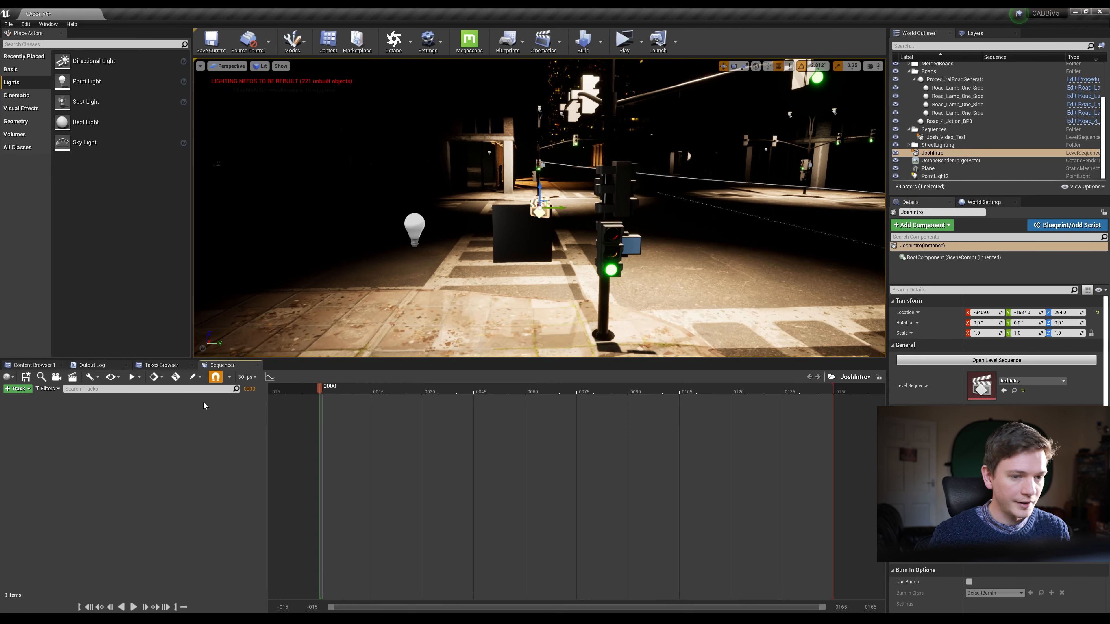
pyautogui.click(111, 377)
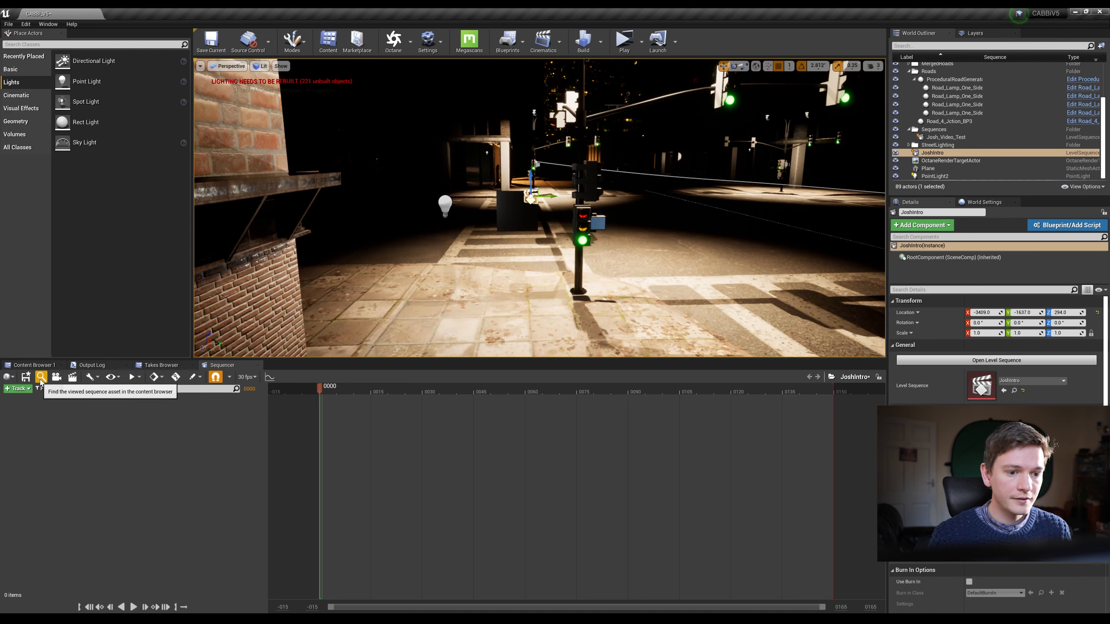
pyautogui.click(26, 389)
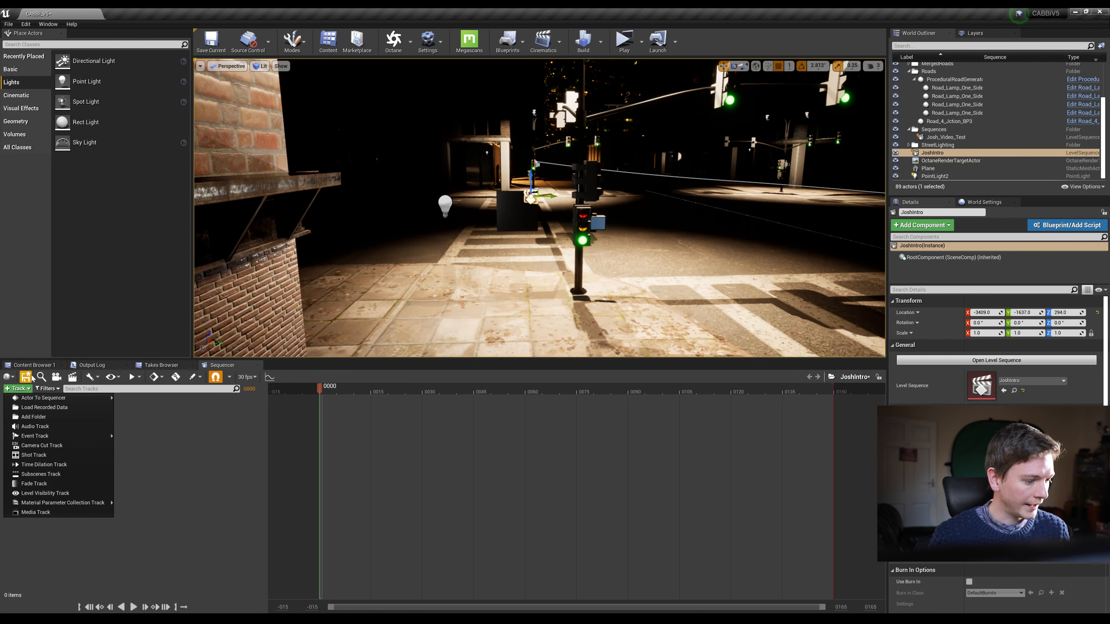
pyautogui.moveTo(19, 393)
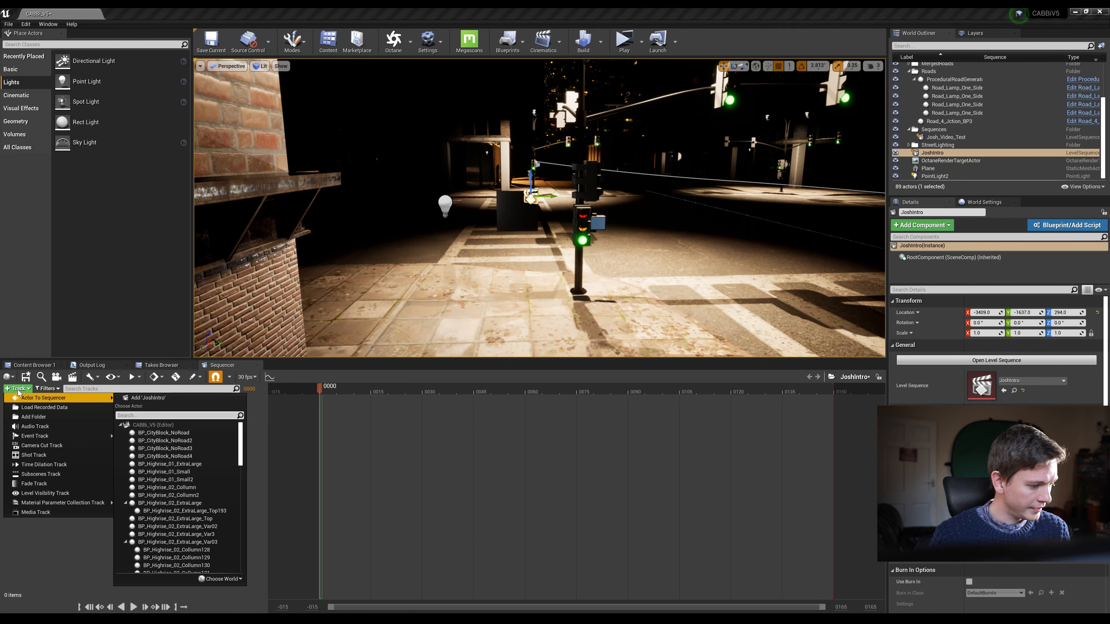
pyautogui.click(63, 513)
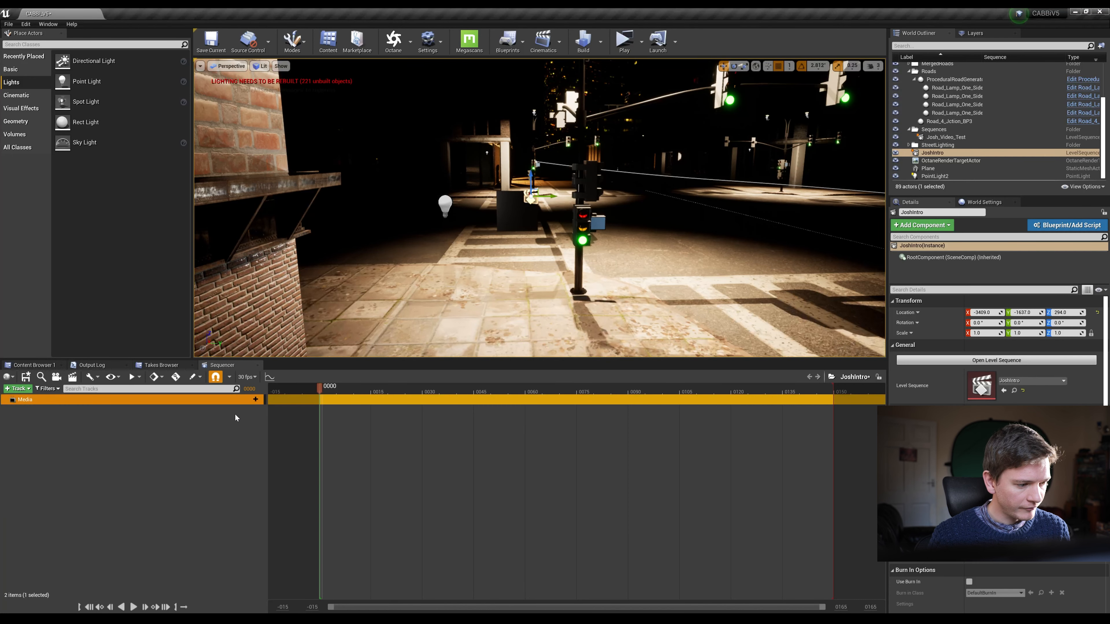
# Step: Add the JoshIntroSource media source to the Media track and move the playhead to frame 10
pyautogui.moveTo(476, 284); pyautogui.dragTo(469, 262)
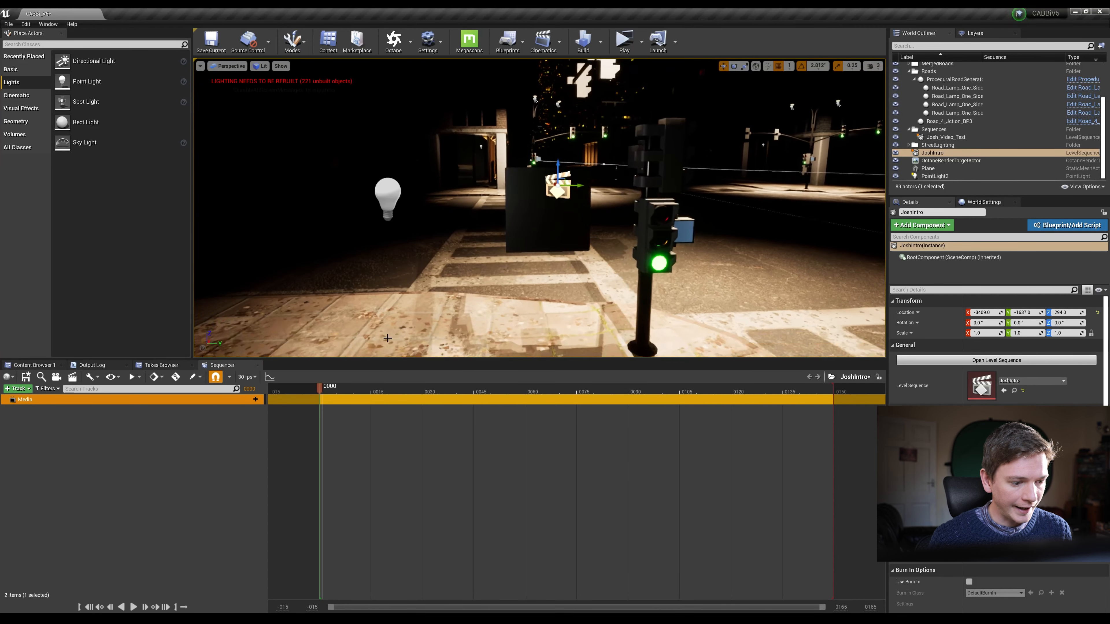
pyautogui.click(251, 399)
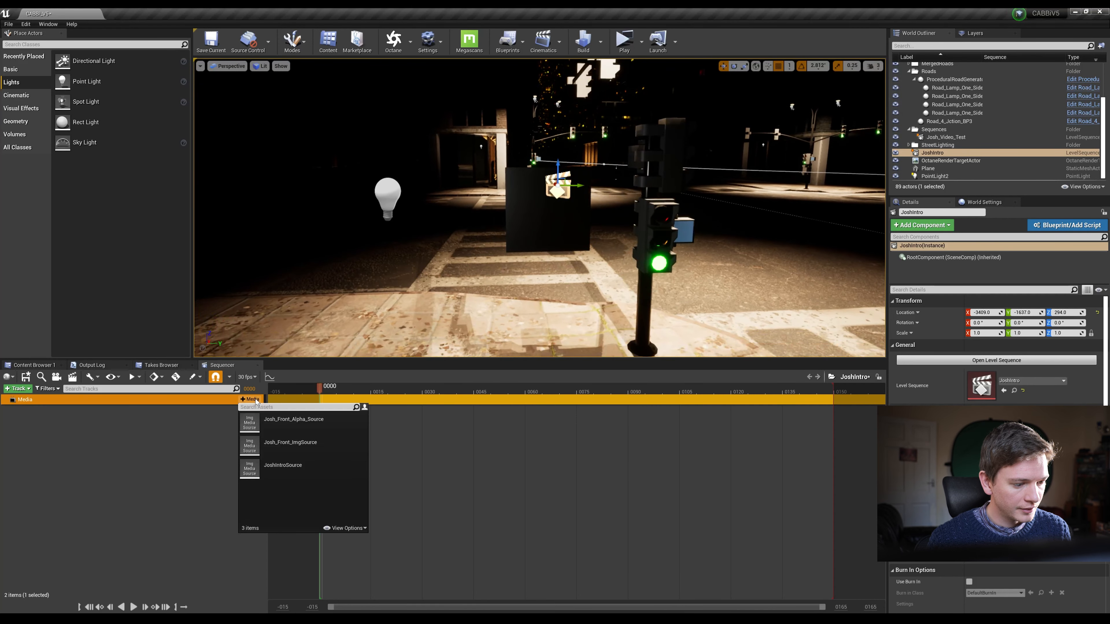
pyautogui.click(282, 465)
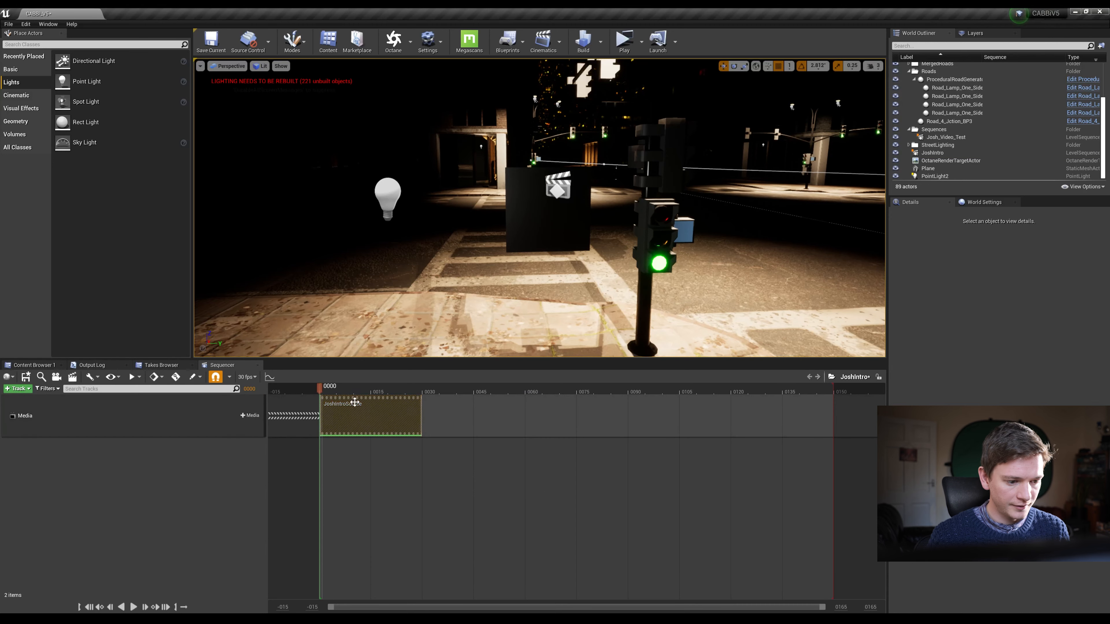
pyautogui.moveTo(322, 394); pyautogui.dragTo(354, 386)
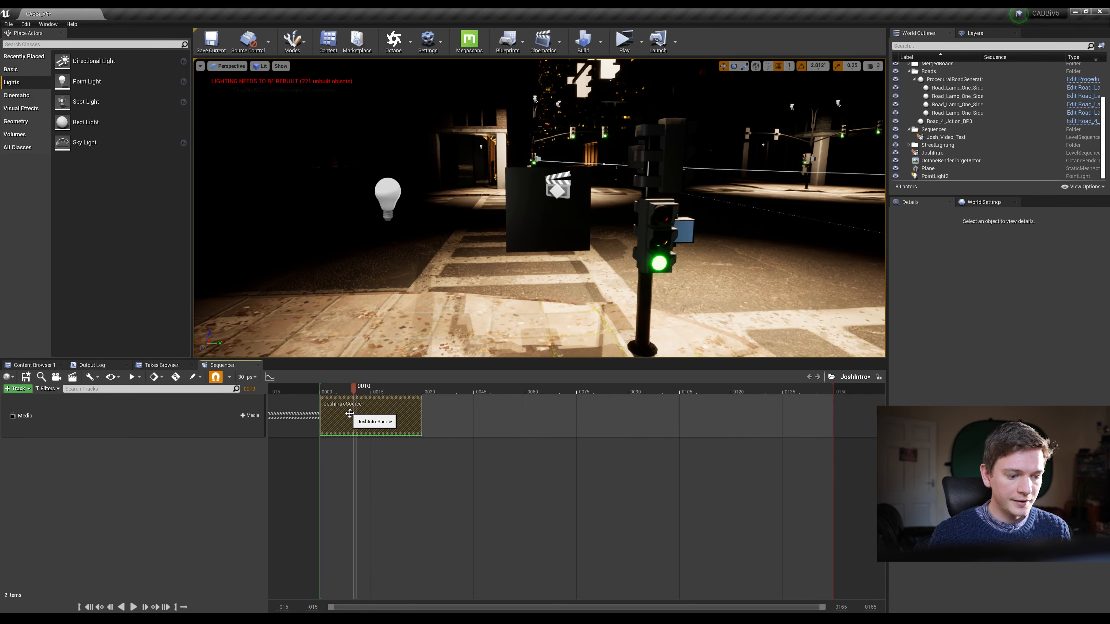
# Step: Assign the JoshIntroTex media texture in the properties of the JoshIntroSource clip
pyautogui.rightClick(372, 413)
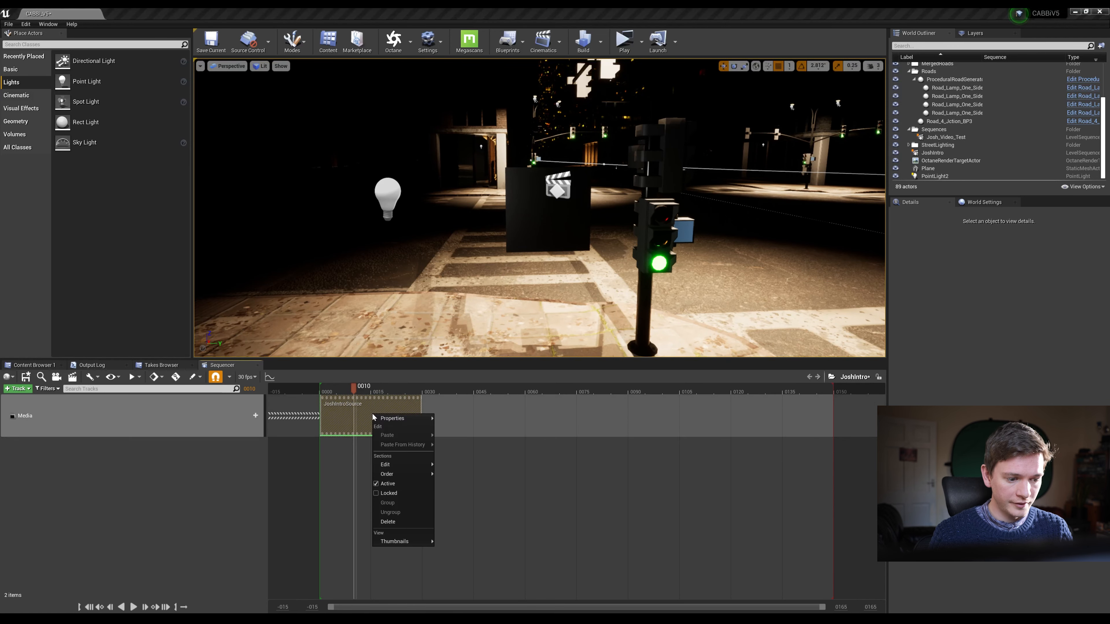
pyautogui.moveTo(378, 418)
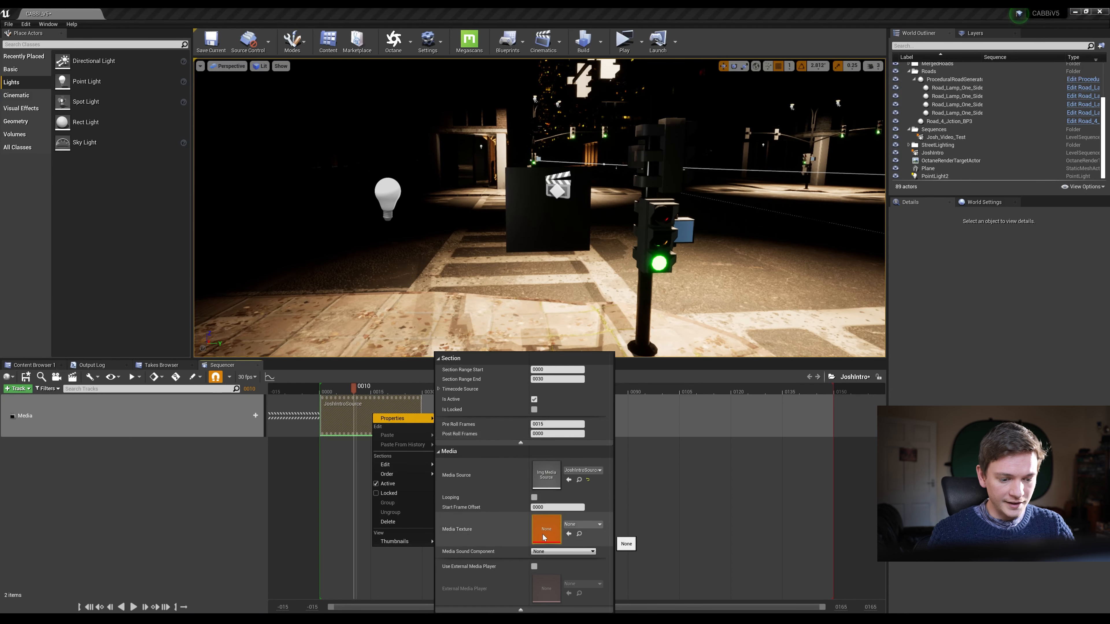
pyautogui.click(583, 524)
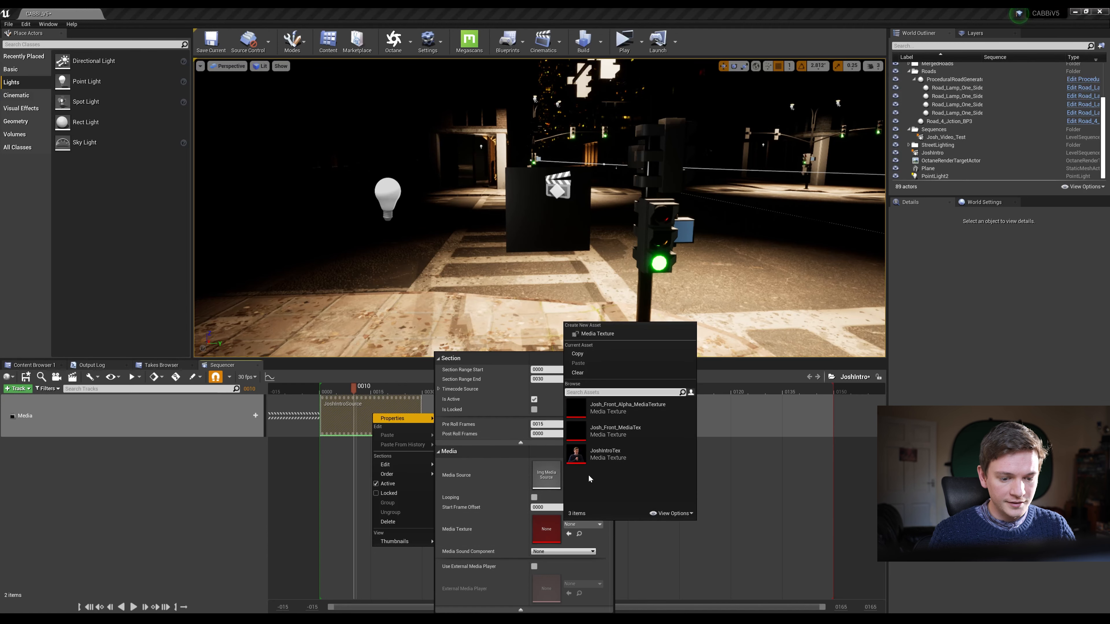
pyautogui.click(594, 411)
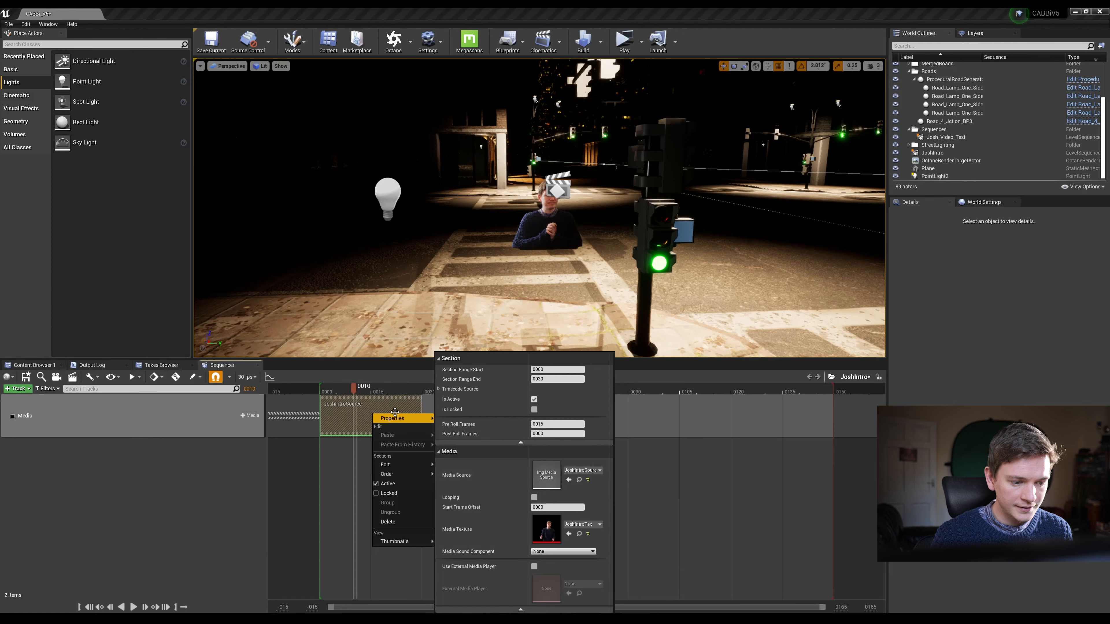
# Step: Scrub the sequence to frame 14 and check the footage on the video plane up close
pyautogui.click(356, 387)
pyautogui.moveTo(357, 388); pyautogui.dragTo(370, 388)
pyautogui.press('w')
pyautogui.moveTo(436, 280); pyautogui.dragTo(446, 284, button='right')
pyautogui.moveTo(515, 236); pyautogui.dragTo(519, 248, button='right')
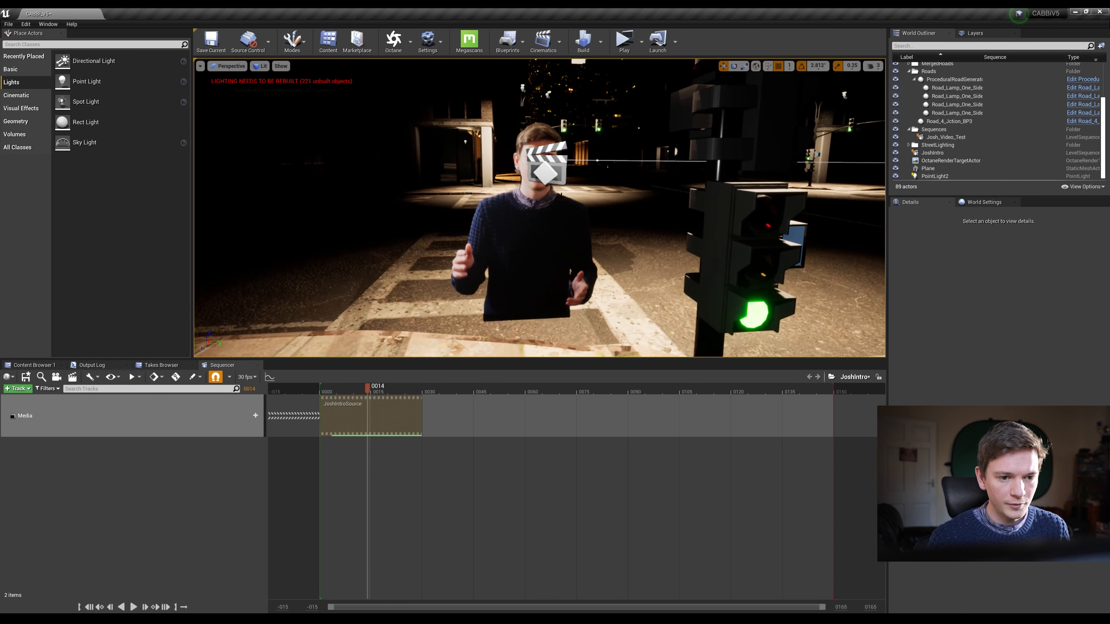
# Step: Move the JoshIntro sequence actor sideways out of the way of the video plane, and select the plane again
pyautogui.click(519, 247)
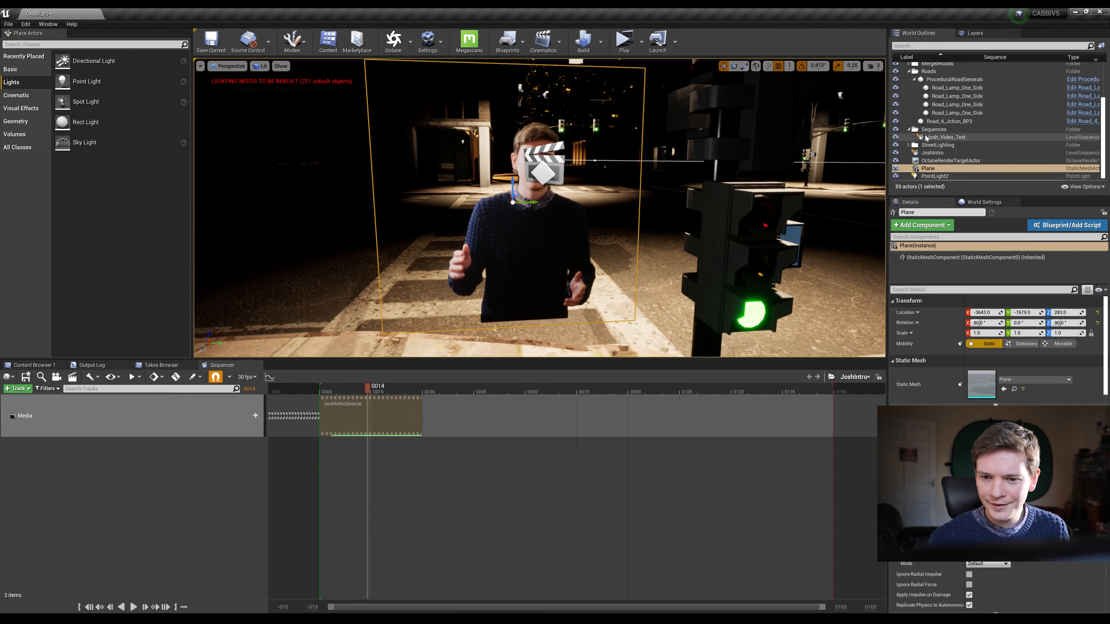
pyautogui.click(932, 152)
pyautogui.moveTo(567, 168); pyautogui.dragTo(862, 170)
pyautogui.click(524, 254)
# Step: Scrub back to about frame 4 and play the sequence to check the footage in the scene
pyautogui.moveTo(367, 388); pyautogui.dragTo(337, 389)
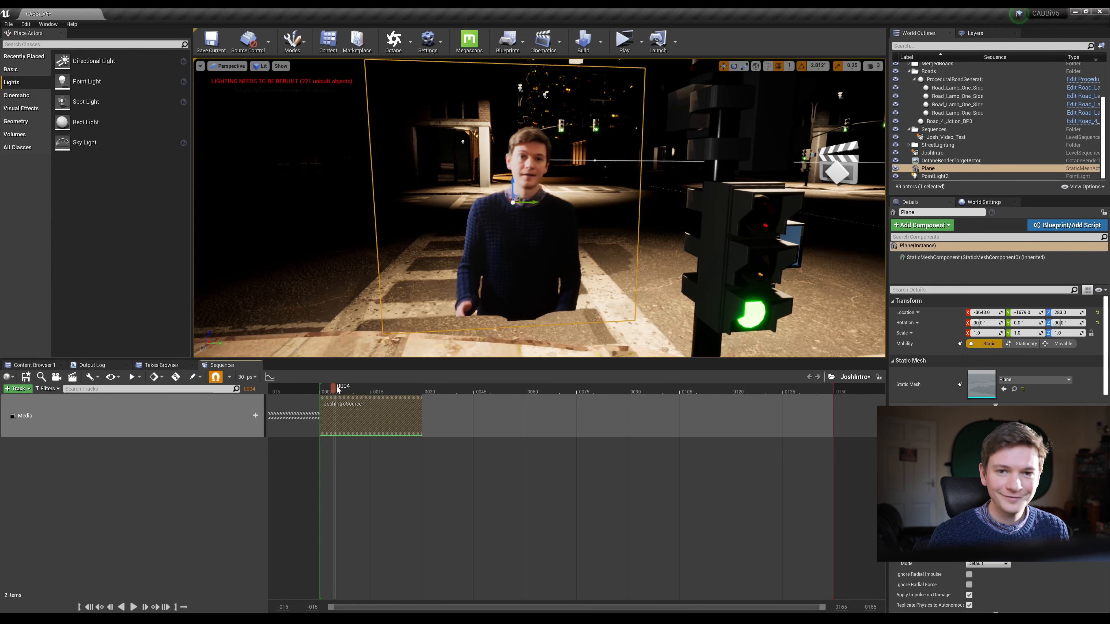
pyautogui.press('space')
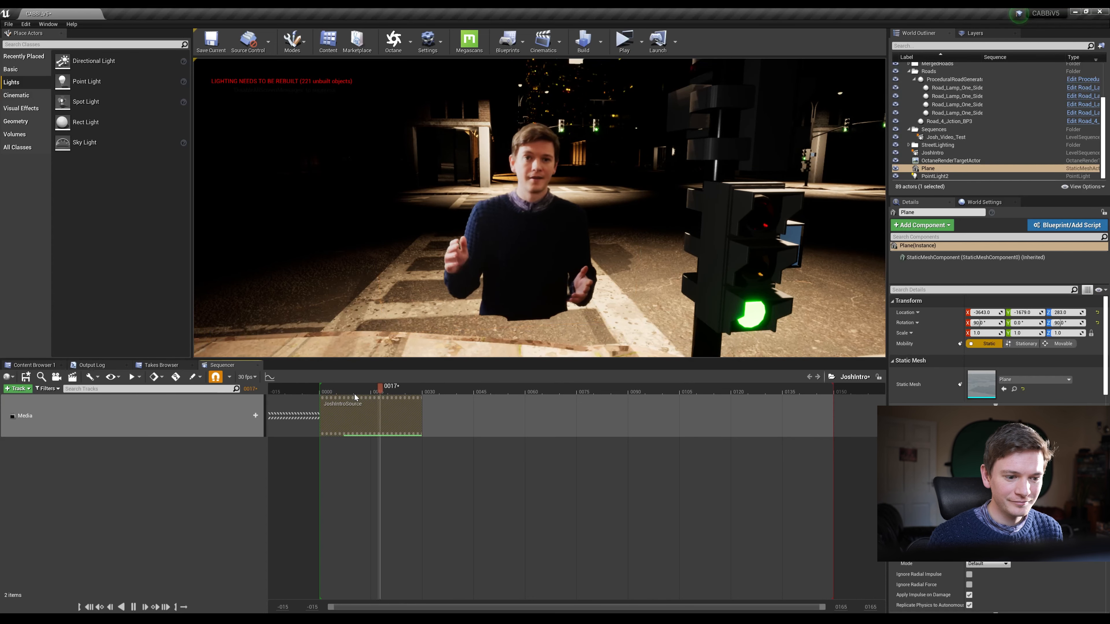
pyautogui.press('space')
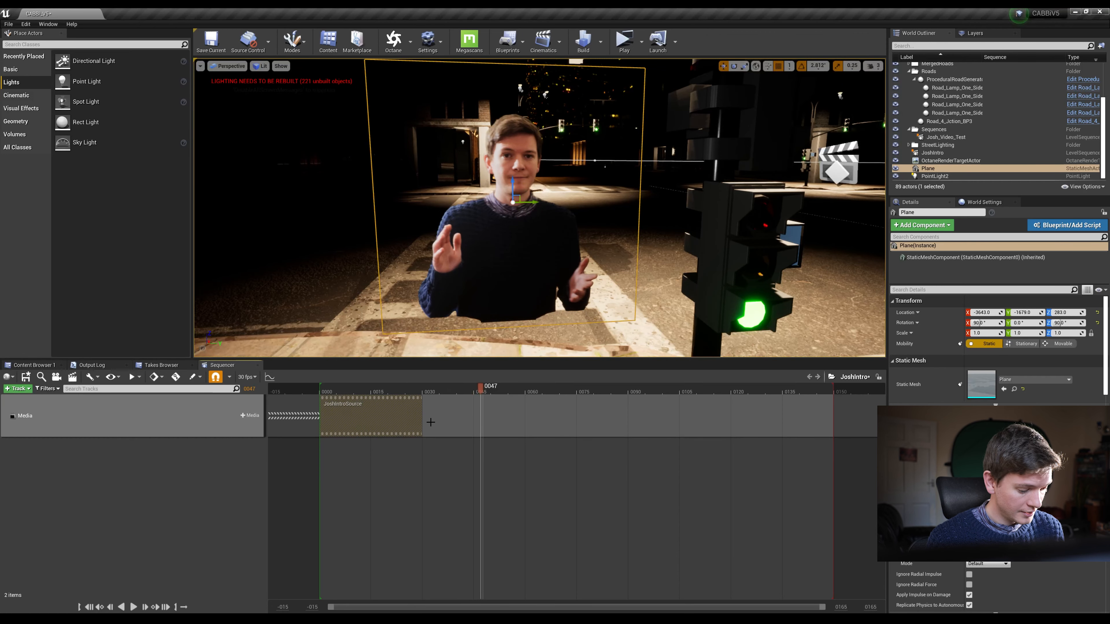
# Step: Extend the JoshIntroSource clip to the end of the sequence's playback range and scrub back to frame 7
pyautogui.keyDown('ctrl'); pyautogui.scroll(-2, 430, 422); pyautogui.keyUp('ctrl')
pyautogui.moveTo(434, 408); pyautogui.dragTo(771, 407)
pyautogui.moveTo(455, 392); pyautogui.dragTo(370, 390)
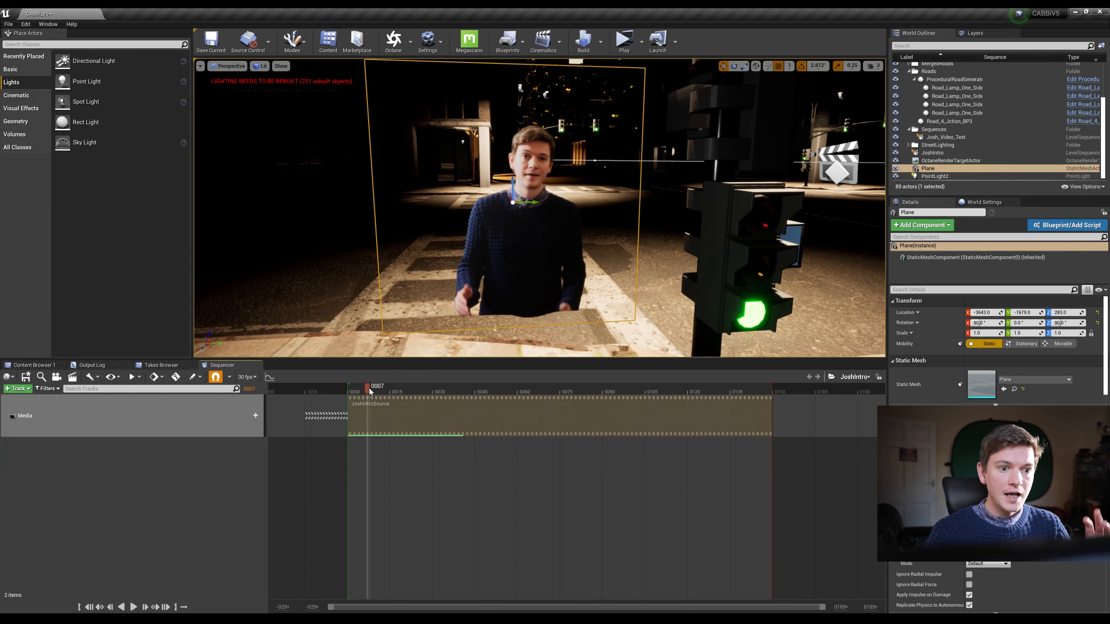
# Step: Add a Cine Camera Actor near the pedestrian crossing and lift it to about Y -1623, Z 174
pyautogui.press('s')
pyautogui.moveTo(400, 246)
pyautogui.mouseDown(button='right')
pyautogui.moveTo(409, 252)
pyautogui.moveTo(400, 246)
pyautogui.mouseUp(button='right')
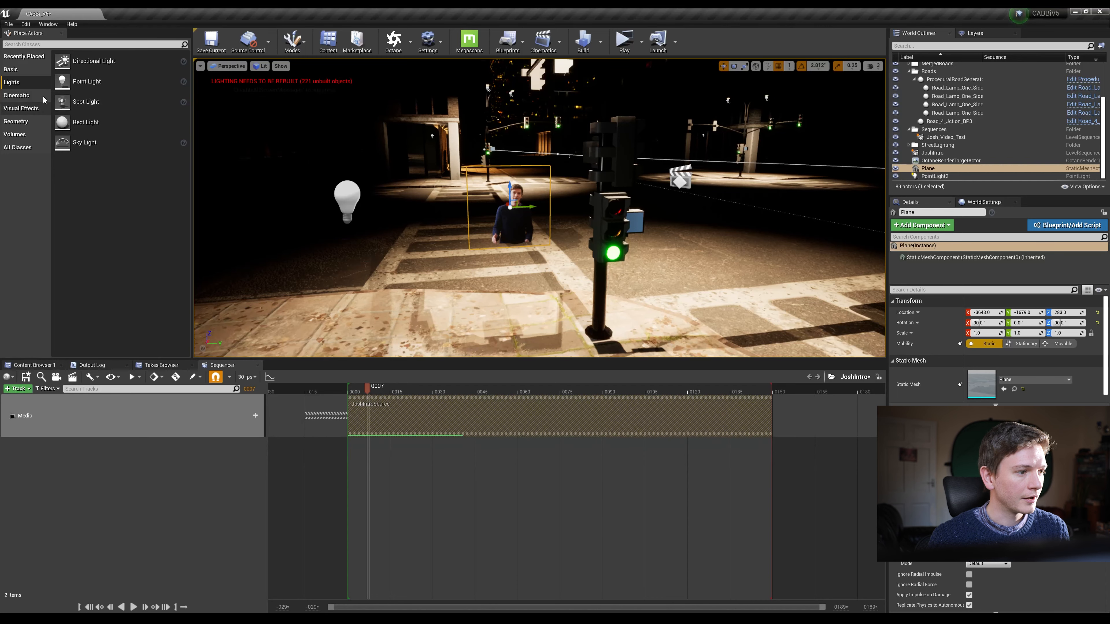
pyautogui.click(33, 96)
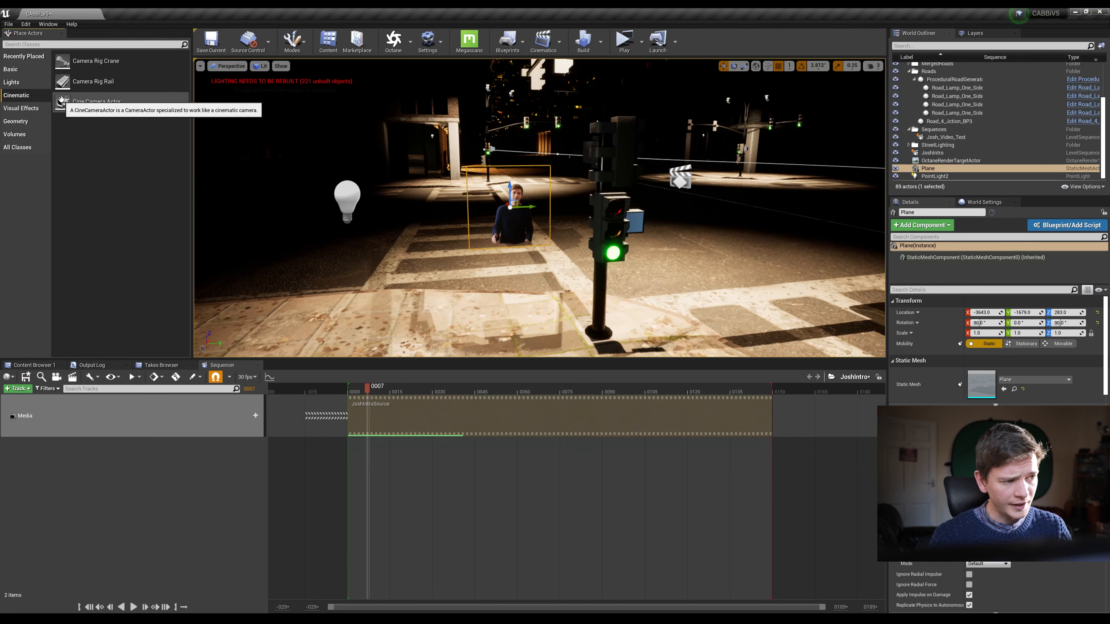
pyautogui.moveTo(64, 101); pyautogui.dragTo(453, 293)
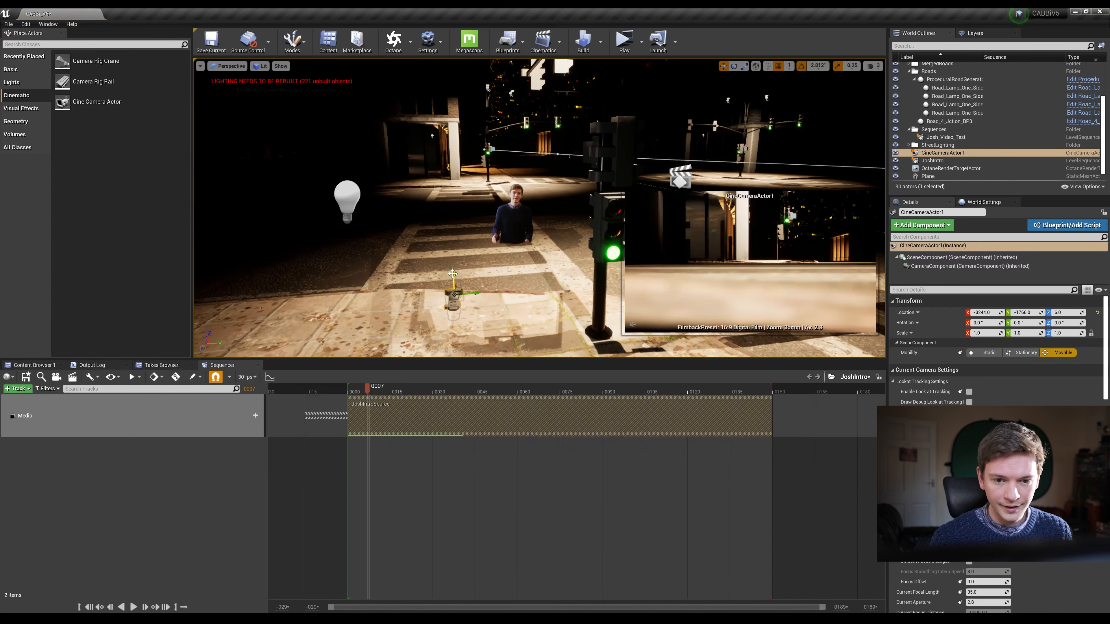
pyautogui.moveTo(453, 294); pyautogui.dragTo(531, 224)
pyautogui.moveTo(502, 296)
pyautogui.mouseDown(button='right')
pyautogui.moveTo(532, 284)
pyautogui.moveTo(502, 295)
pyautogui.mouseUp(button='right')
pyautogui.moveTo(591, 204); pyautogui.dragTo(614, 221, button='middle')
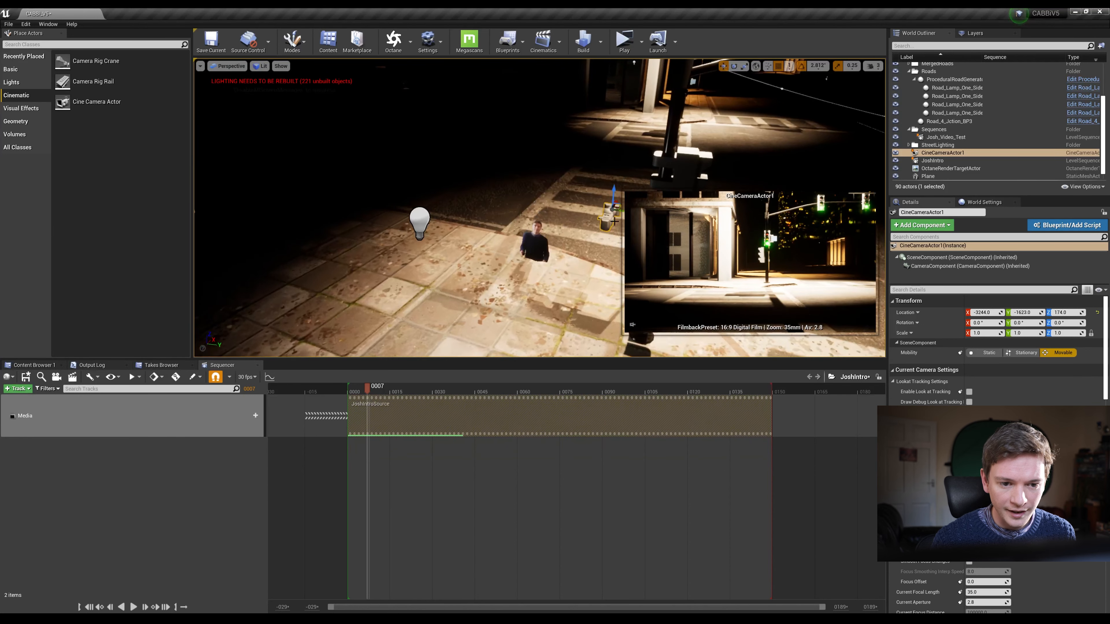
# Step: Reposition the camera in front of the video plane at about X -3837, Y -1676, Z 287, and play the sequence to check the shot
pyautogui.moveTo(617, 202); pyautogui.dragTo(469, 312)
pyautogui.moveTo(523, 264)
pyautogui.mouseDown(button='right')
pyautogui.moveTo(504, 280)
pyautogui.moveTo(524, 264)
pyautogui.mouseUp(button='right')
pyautogui.moveTo(437, 276); pyautogui.dragTo(516, 228)
pyautogui.moveTo(540, 280)
pyautogui.mouseDown(button='right')
pyautogui.moveTo(549, 289)
pyautogui.moveTo(541, 281)
pyautogui.mouseUp(button='right')
pyautogui.moveTo(526, 172); pyautogui.dragTo(496, 221)
pyautogui.moveTo(531, 209); pyautogui.dragTo(526, 216, button='right')
pyautogui.moveTo(529, 217); pyautogui.dragTo(515, 170)
pyautogui.press('space')
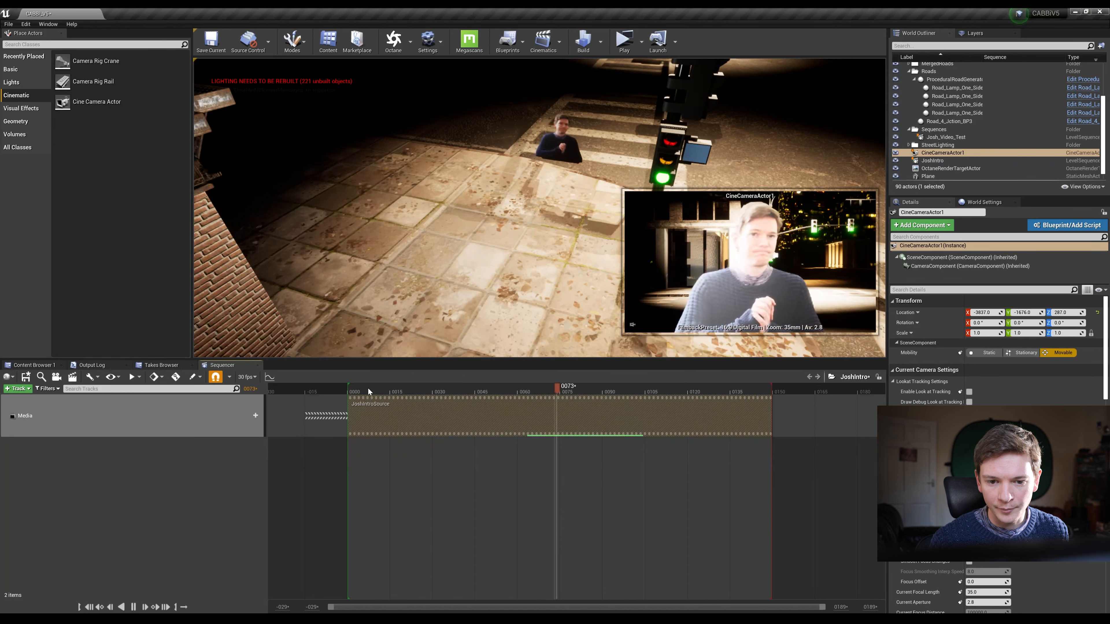
pyautogui.press('space')
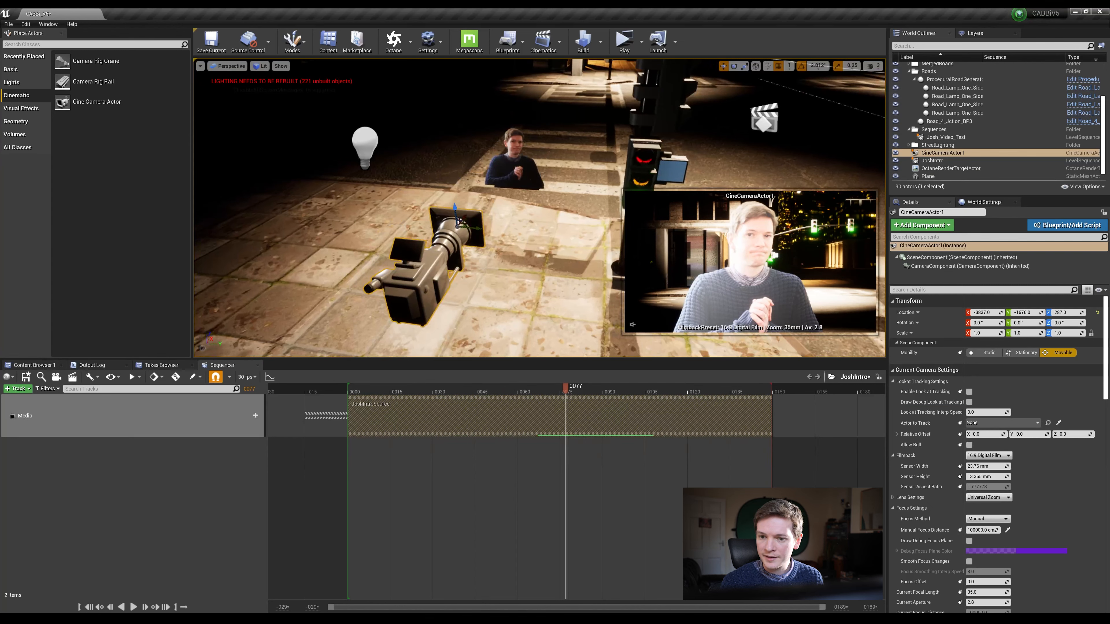
# Step: Turn on Draw Debug Focus Plane in the cine camera's focus settings and view the plane down the street
pyautogui.scroll(-1, 951, 391)
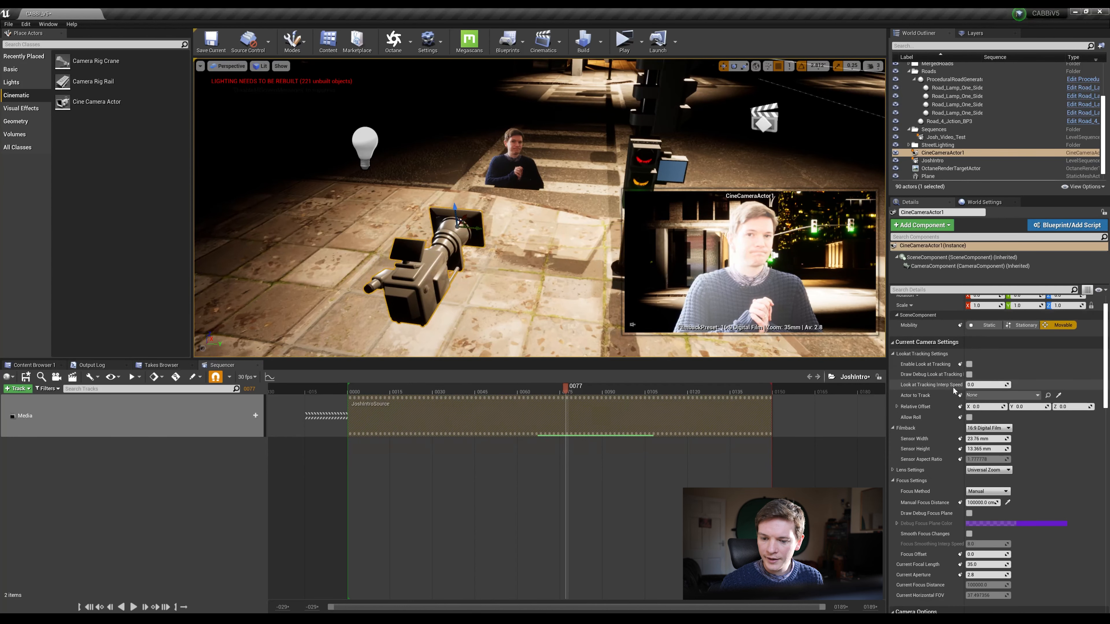
pyautogui.scroll(-1, 951, 391)
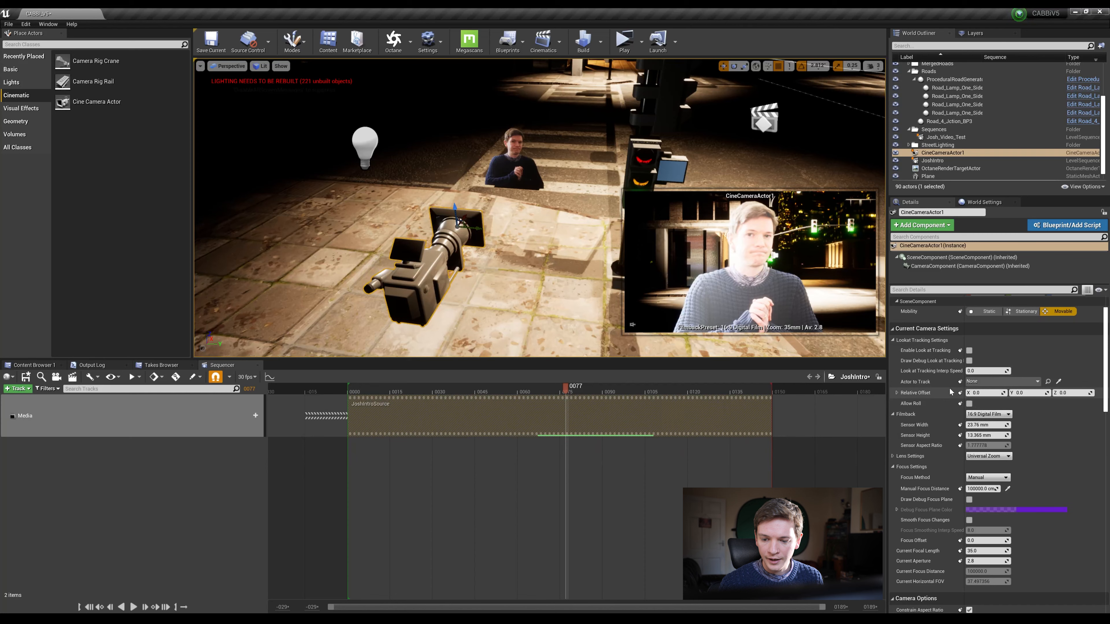
pyautogui.scroll(2, 944, 448)
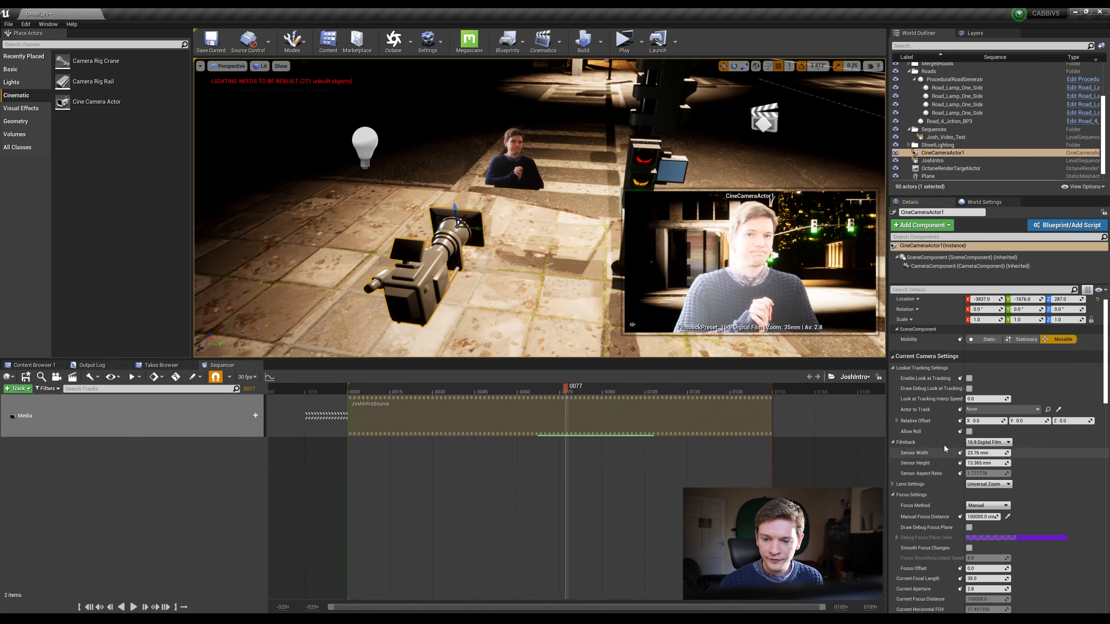
pyautogui.scroll(-1, 920, 348)
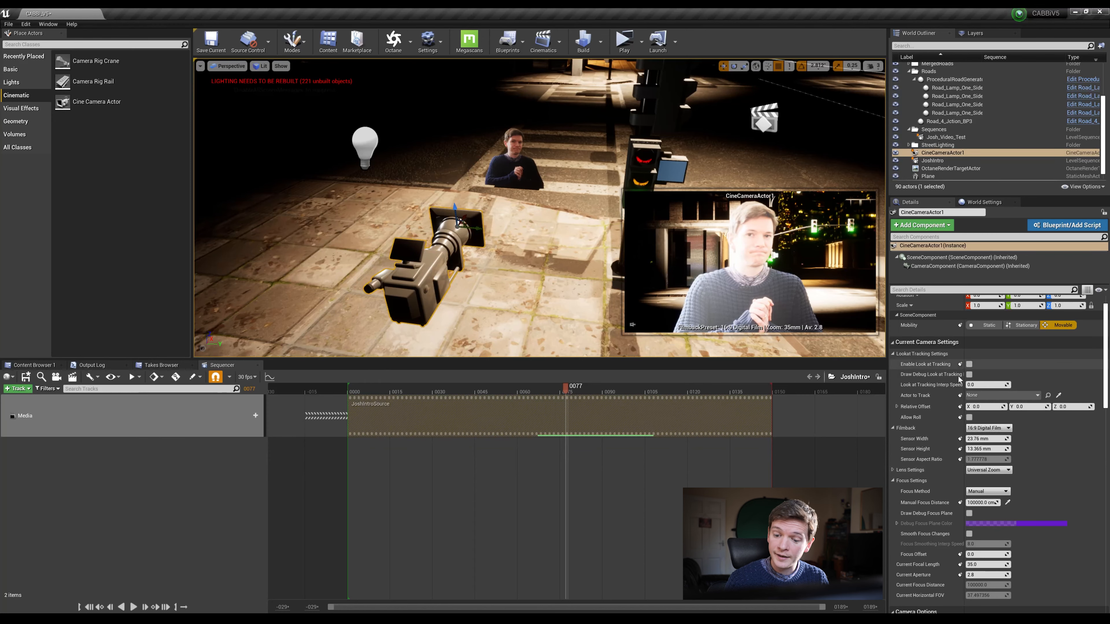
pyautogui.scroll(-6, 950, 431)
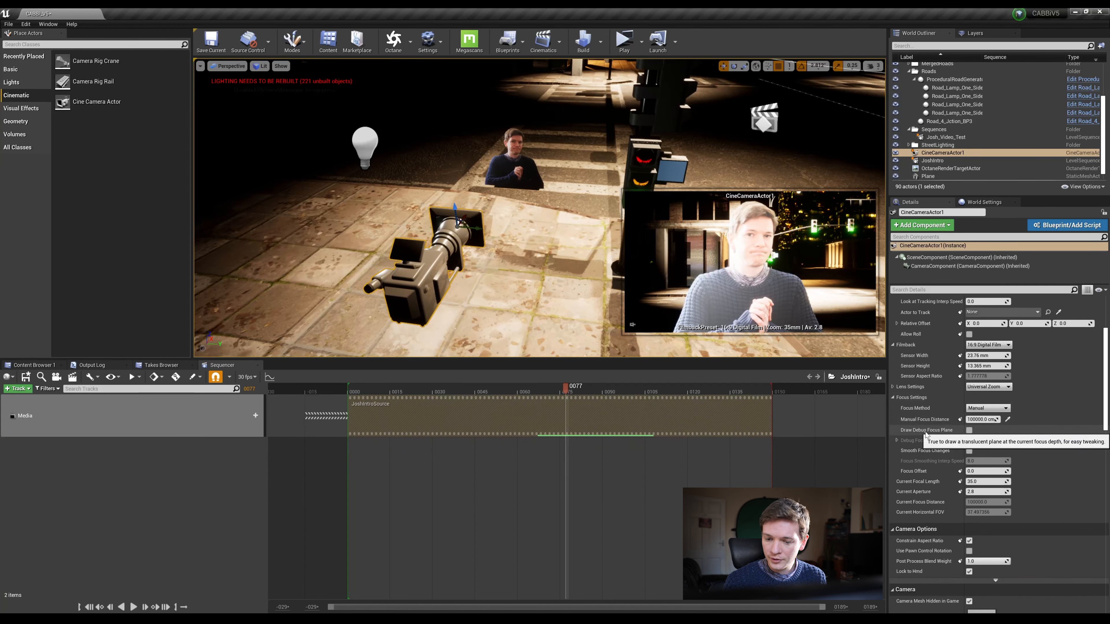
pyautogui.click(968, 430)
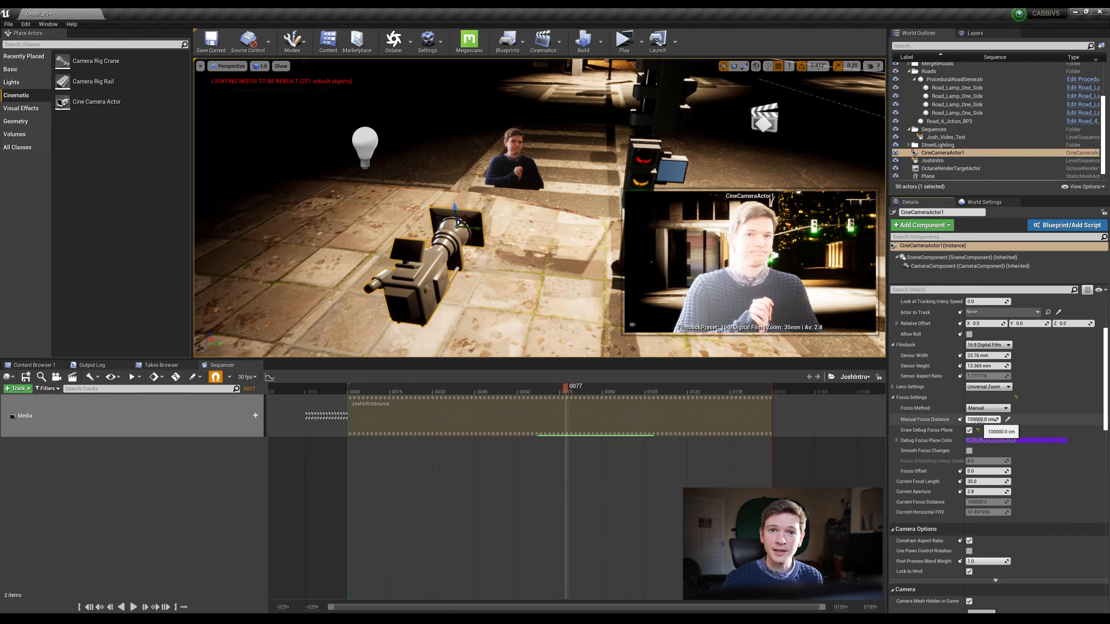
pyautogui.moveTo(568, 280); pyautogui.dragTo(568, 281, button='right')
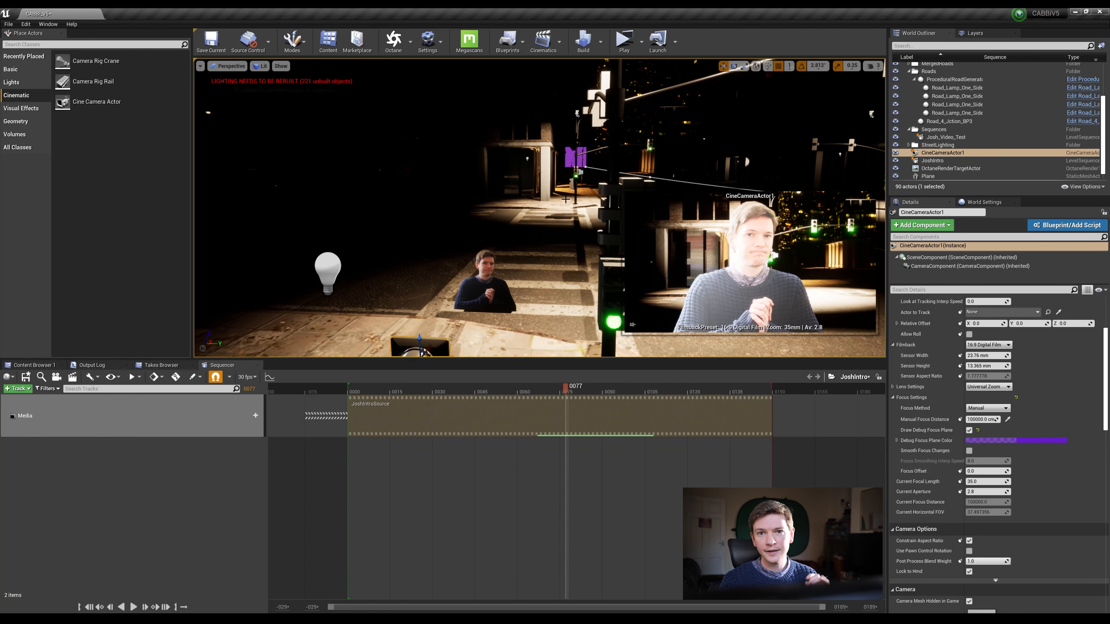
pyautogui.click(747, 248)
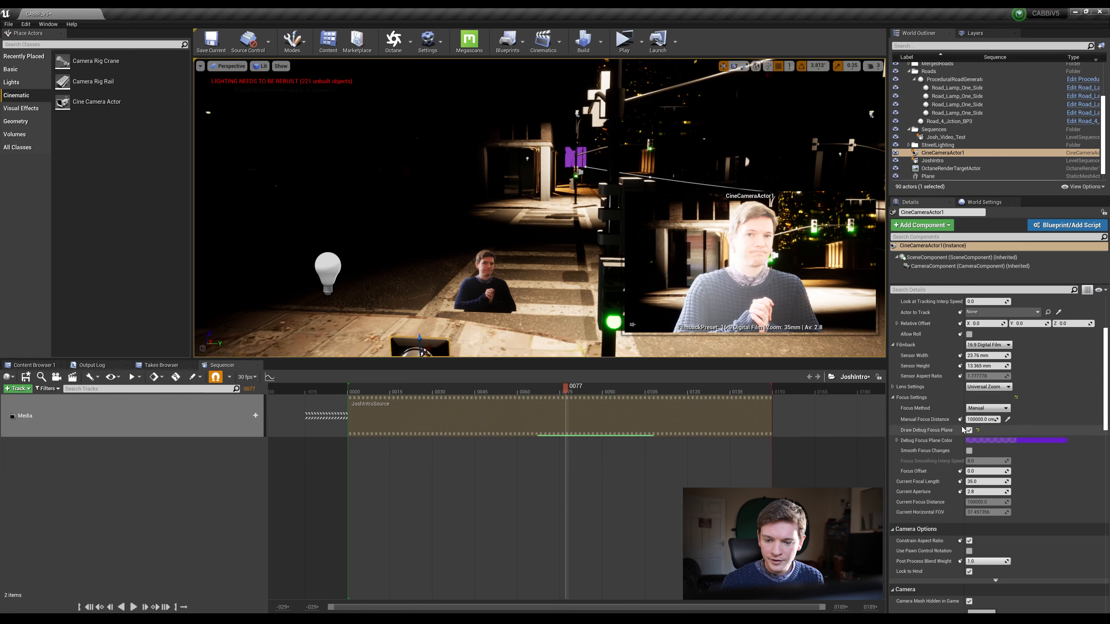
# Step: Bring the camera's Manual Focus Distance down to about 221.1 cm, at the video plane, and turn off the debug focus plane
pyautogui.moveTo(981, 419); pyautogui.dragTo(932, 419)
pyautogui.moveTo(520, 236); pyautogui.dragTo(400, 244, button='right')
pyautogui.press('d')
pyautogui.press('w')
pyautogui.press('d')
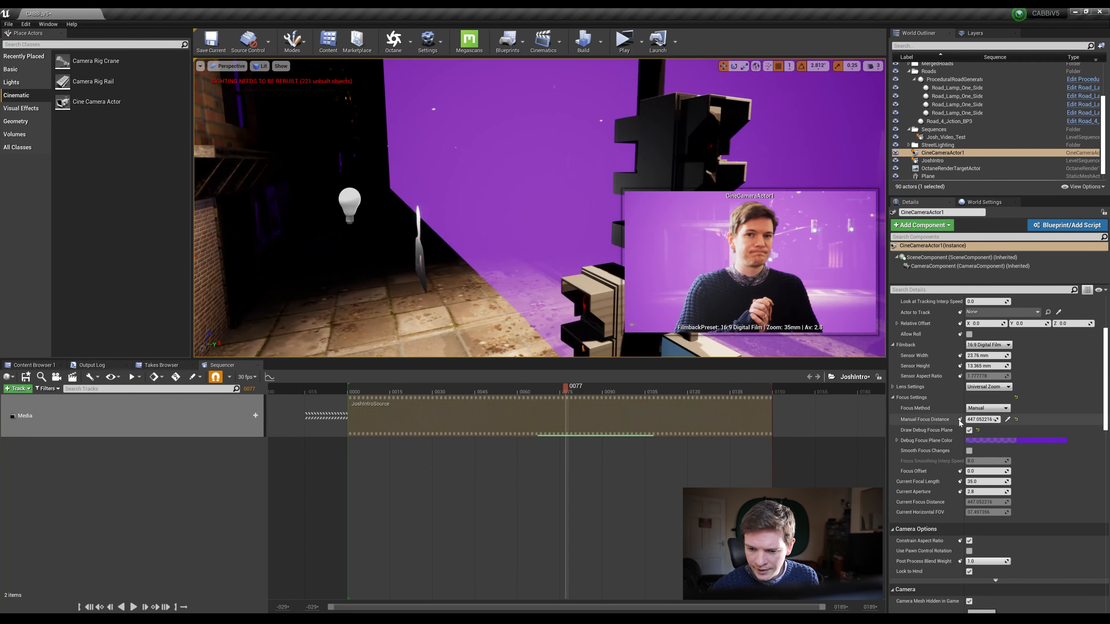
pyautogui.moveTo(981, 419); pyautogui.dragTo(965, 420)
pyautogui.moveTo(570, 267)
pyautogui.mouseDown(button='right')
pyautogui.moveTo(516, 267)
pyautogui.moveTo(646, 263)
pyautogui.moveTo(629, 262)
pyautogui.mouseUp(button='right')
pyautogui.press('s')
pyautogui.press('s')
pyautogui.press('w')
pyautogui.press('e')
pyautogui.click(968, 430)
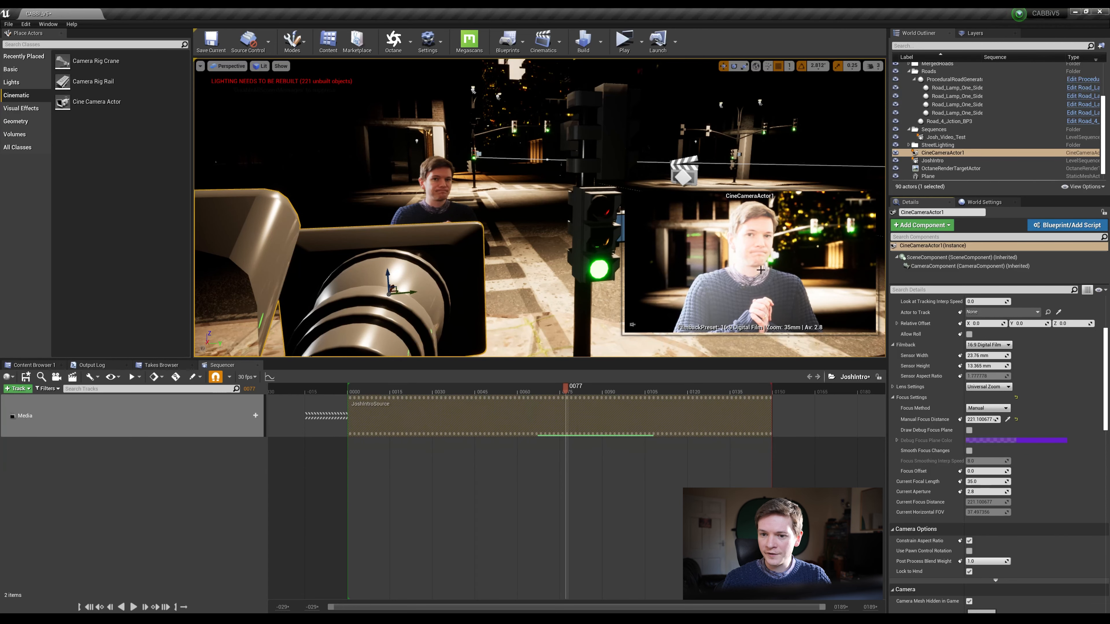
# Step: Pilot CineCameraActor1 and play the sequence to check the shot through the camera
pyautogui.rightClick(918, 153)
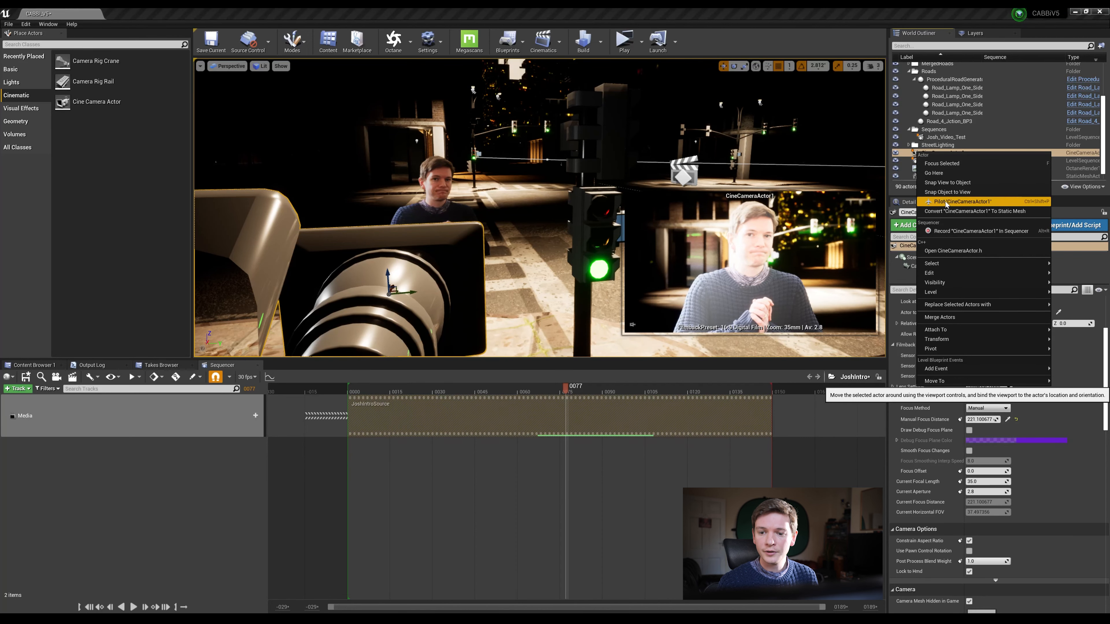
pyautogui.click(974, 202)
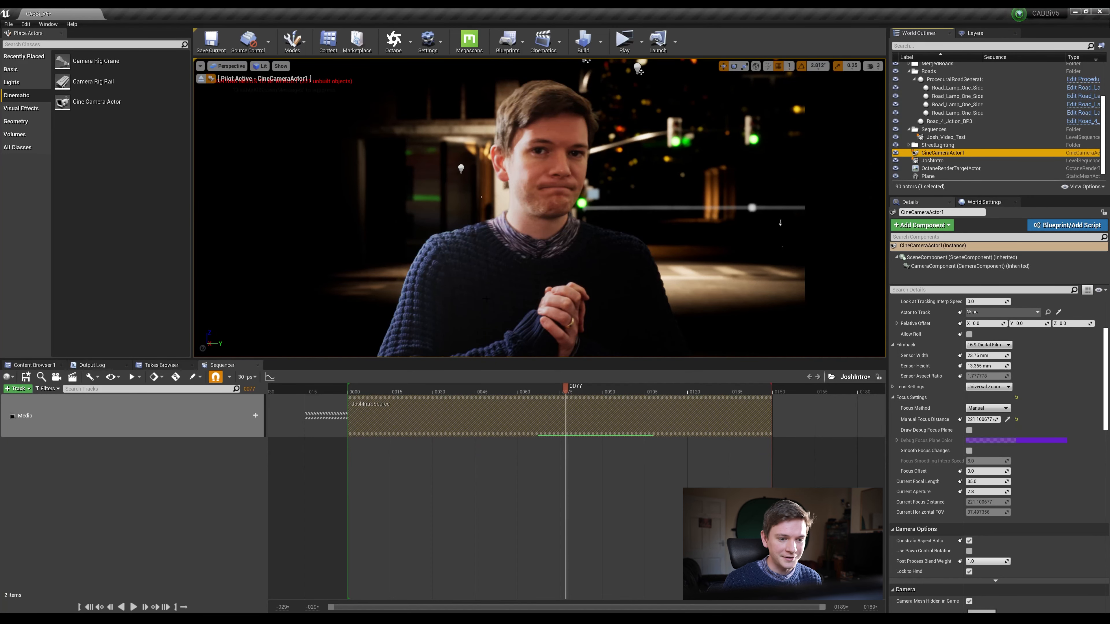
pyautogui.click(360, 387)
pyautogui.press('space')
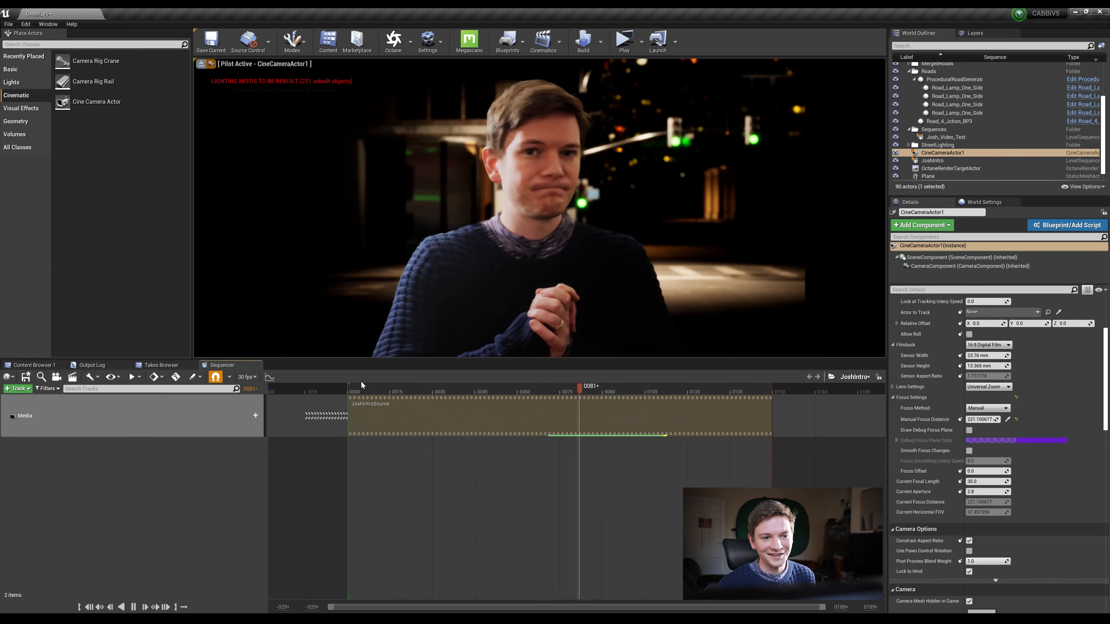
pyautogui.press('space')
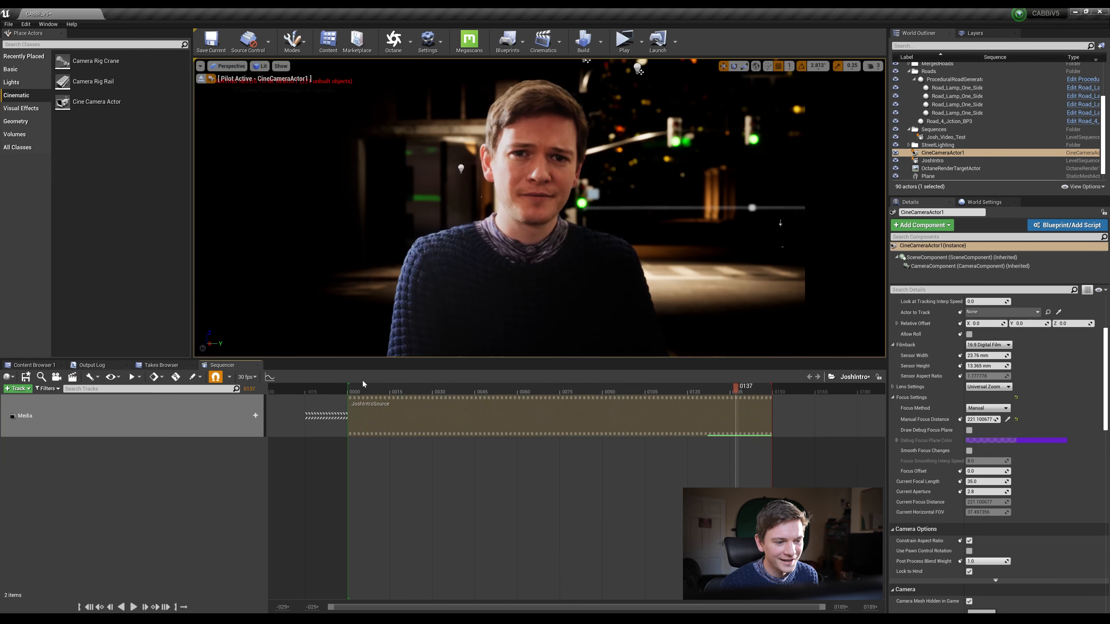
# Step: Replay the sequence from the start through the camera, and stop piloting CineCameraActor1 with the playhead at frame 25
pyautogui.click(352, 388)
pyautogui.press('space')
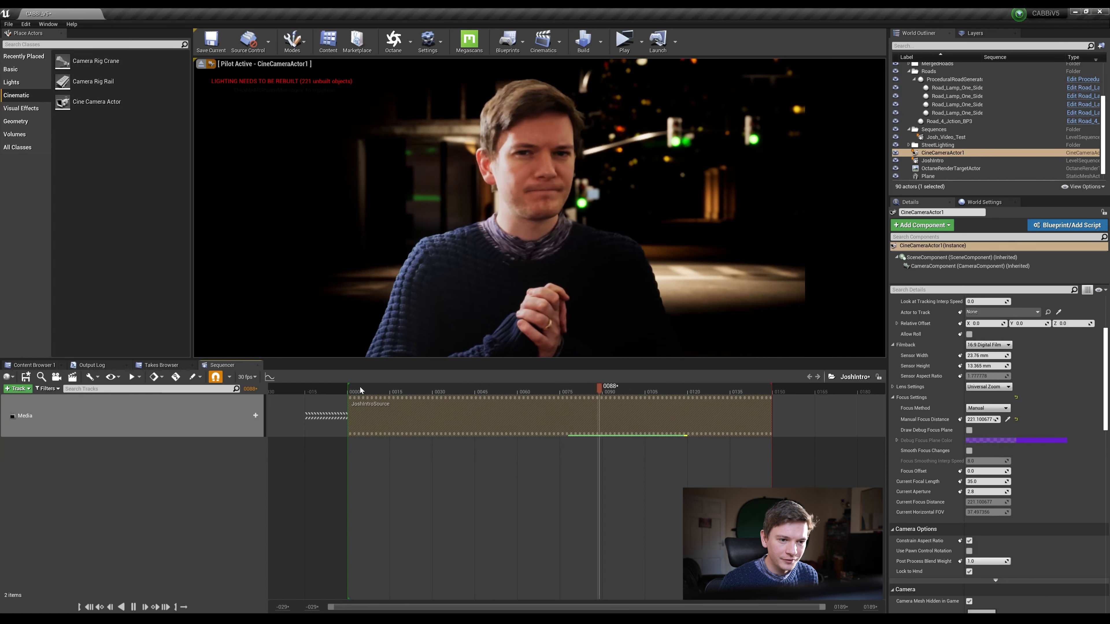
pyautogui.press('space')
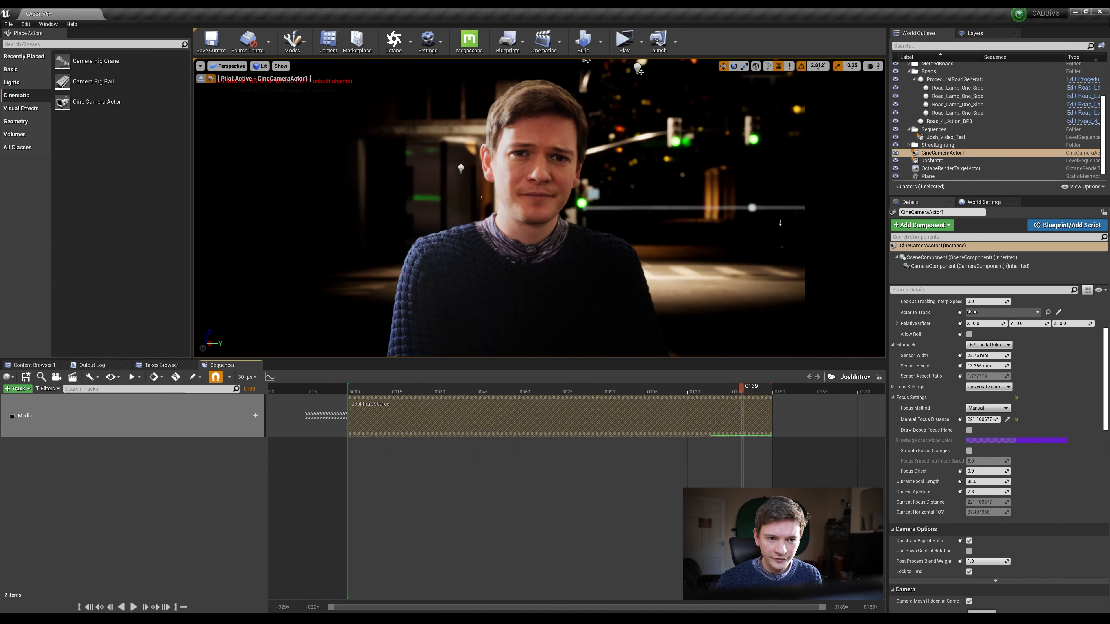
pyautogui.click(422, 380)
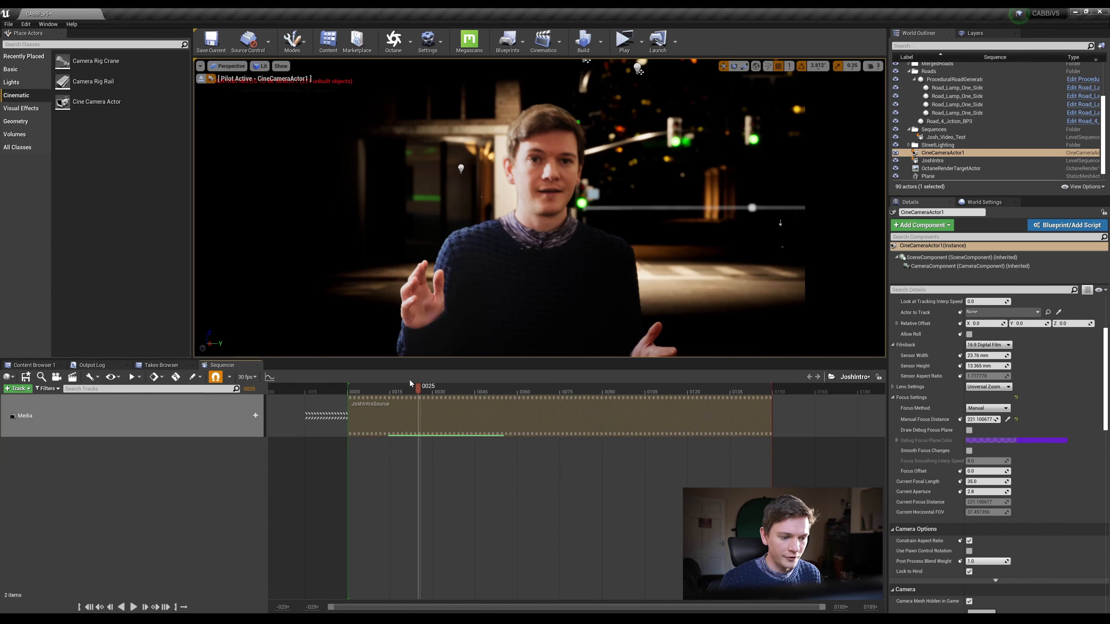
pyautogui.press('space')
pyautogui.click(360, 389)
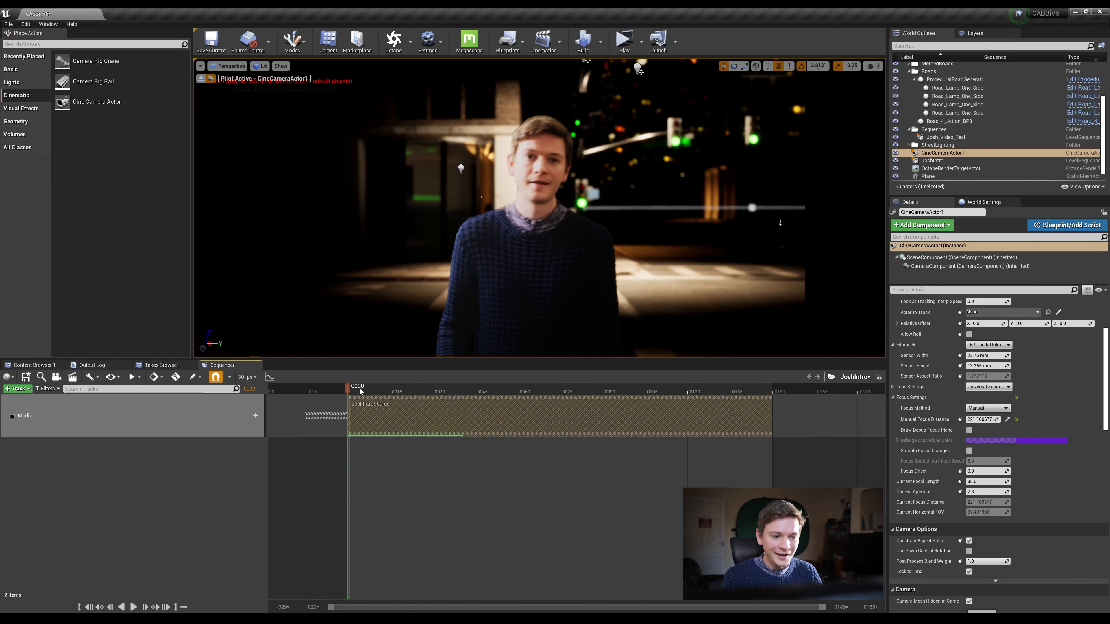
pyautogui.press('space')
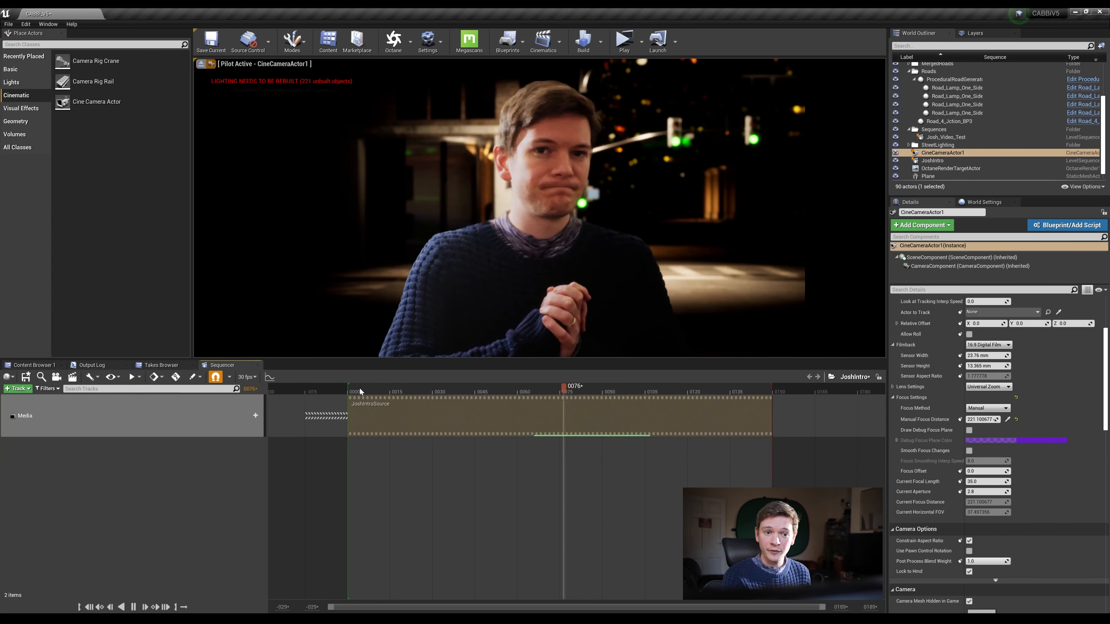
pyautogui.press('space')
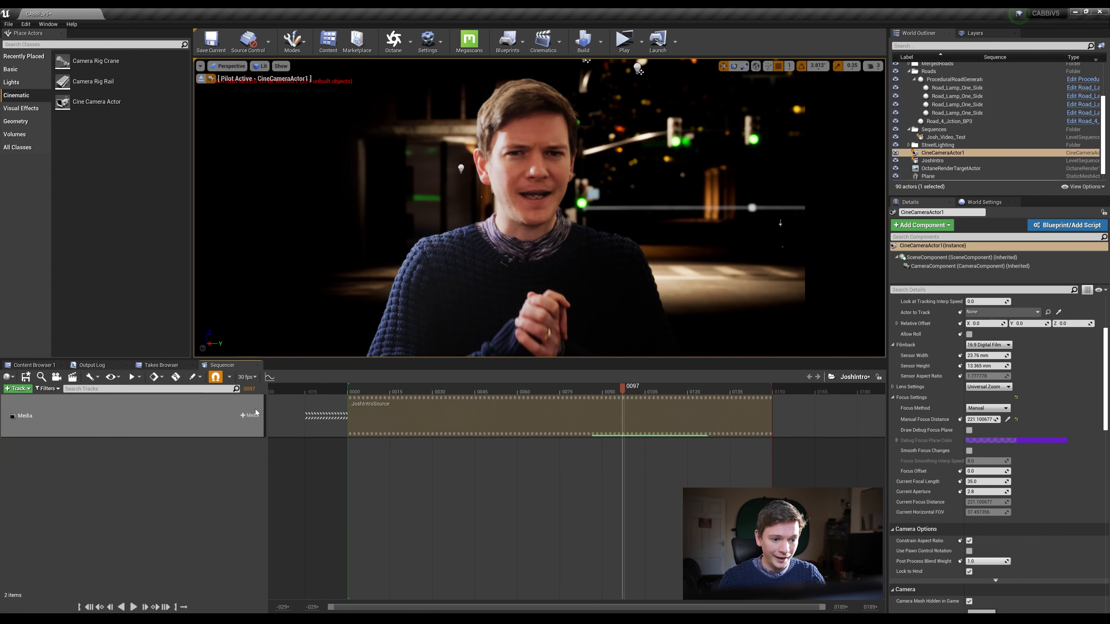
pyautogui.moveTo(375, 392); pyautogui.dragTo(419, 387)
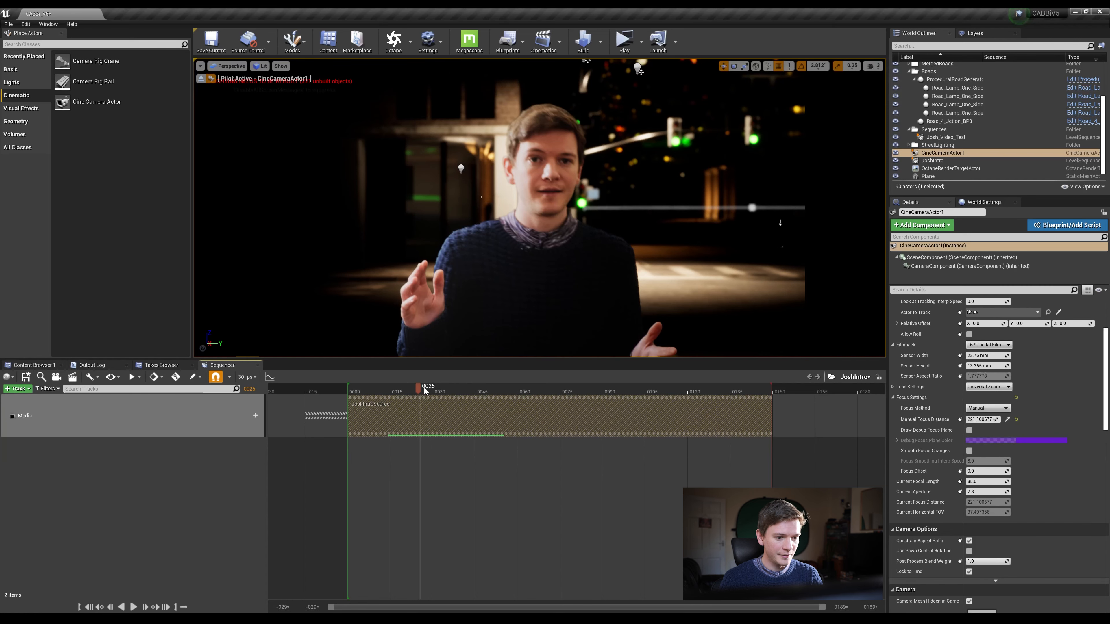
pyautogui.click(201, 79)
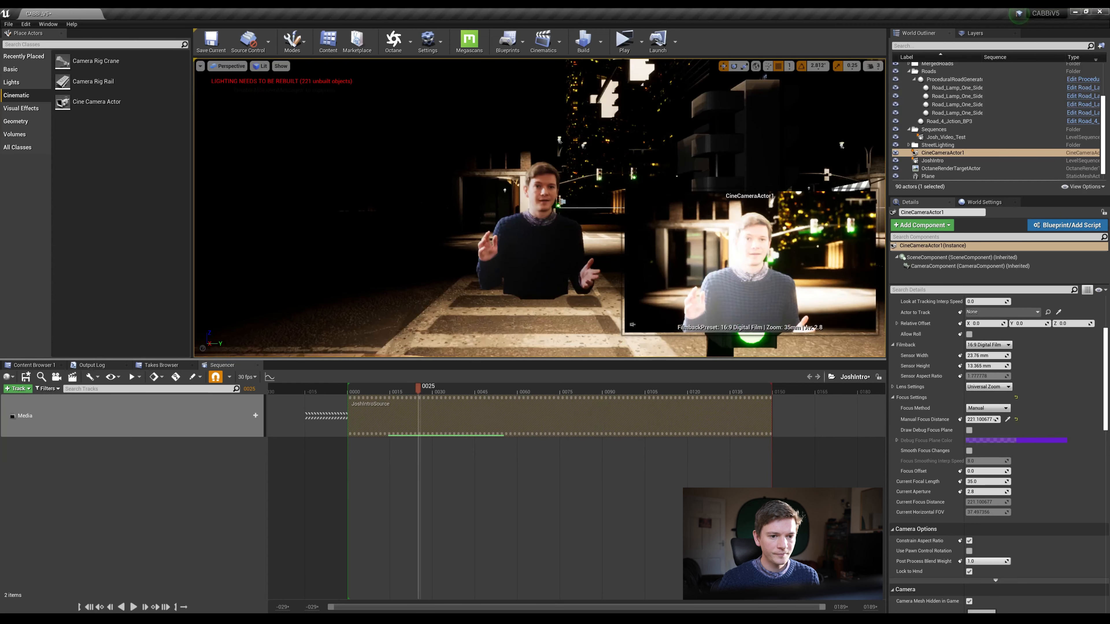
# Step: Select the video plane near the crossing and add it to the JoshIntro sequence as an actor track
pyautogui.moveTo(451, 277); pyautogui.dragTo(420, 312, button='right')
pyautogui.moveTo(470, 206)
pyautogui.mouseDown(button='right')
pyautogui.moveTo(463, 253)
pyautogui.moveTo(470, 207)
pyautogui.mouseUp(button='right')
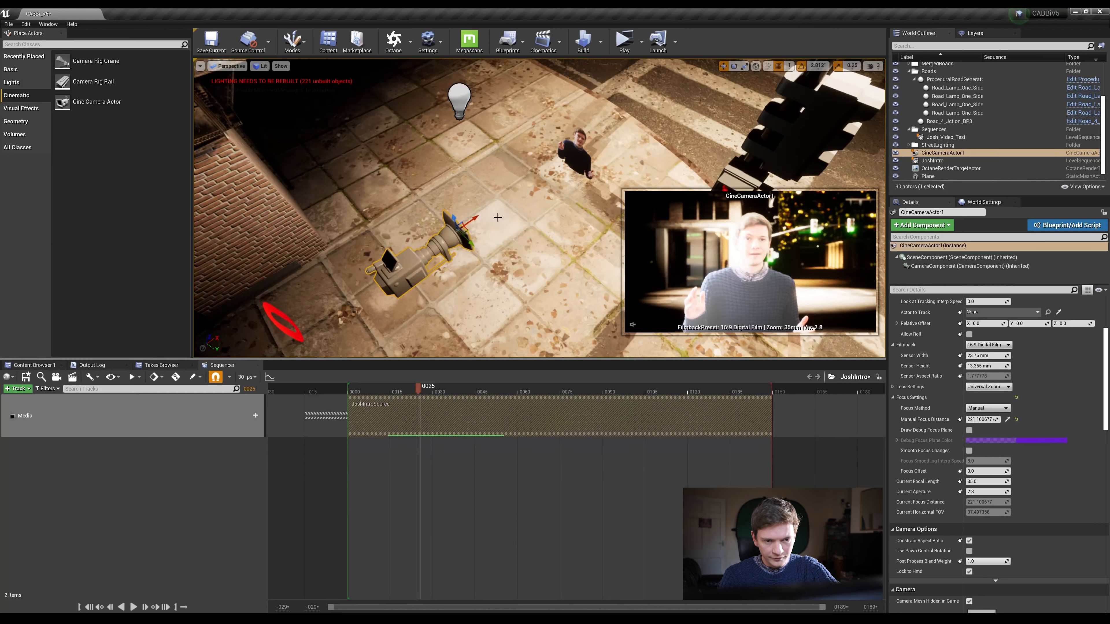
pyautogui.click(570, 148)
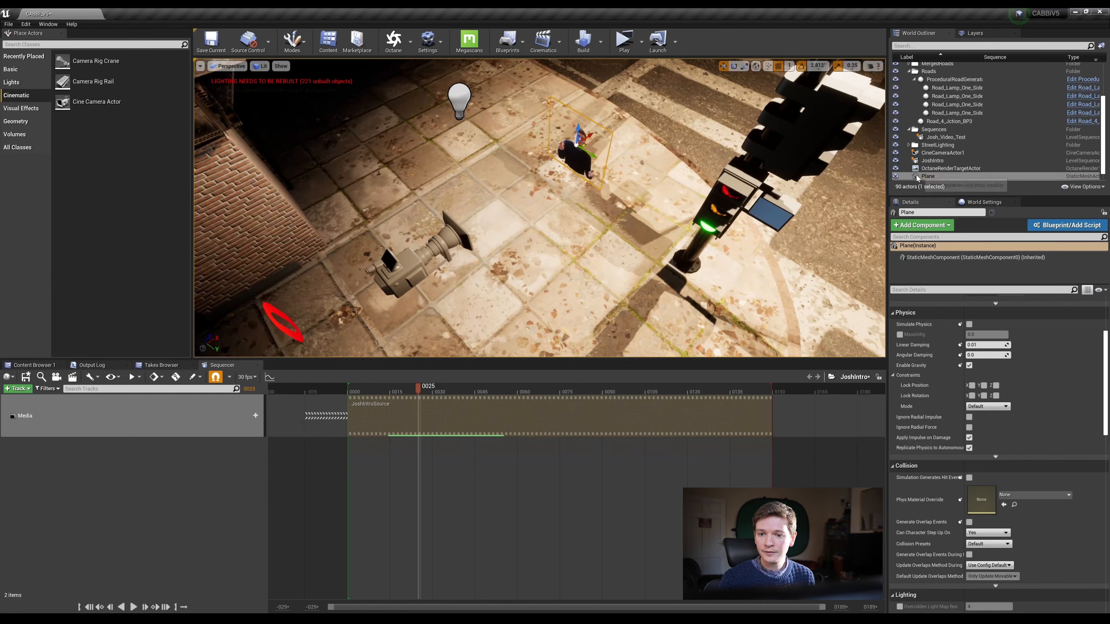
pyautogui.click(24, 390)
pyautogui.moveTo(27, 399)
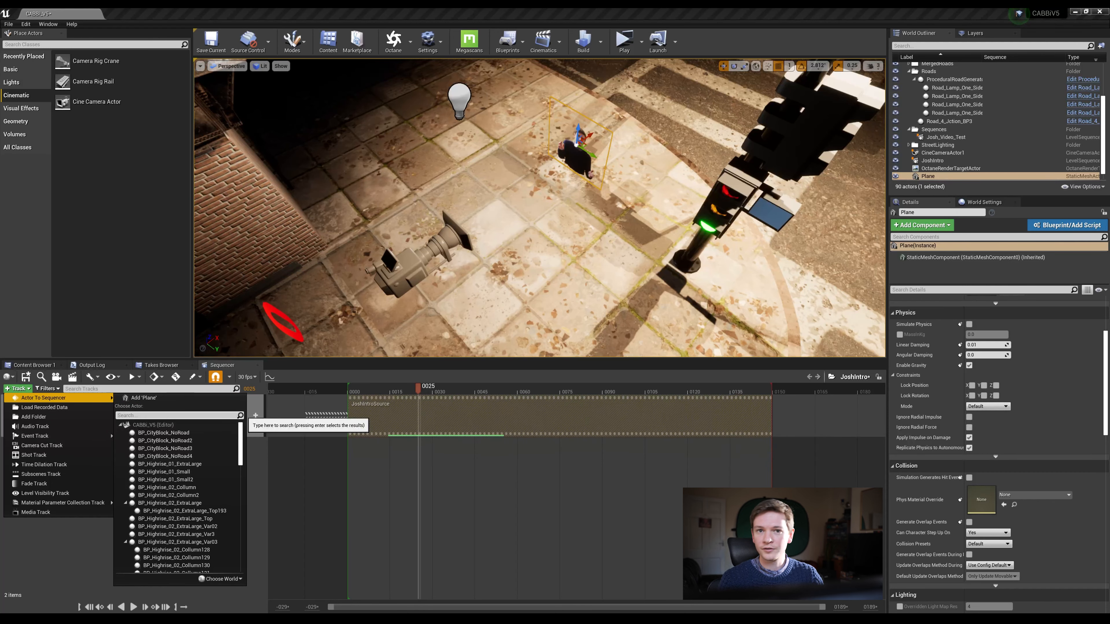
pyautogui.click(140, 397)
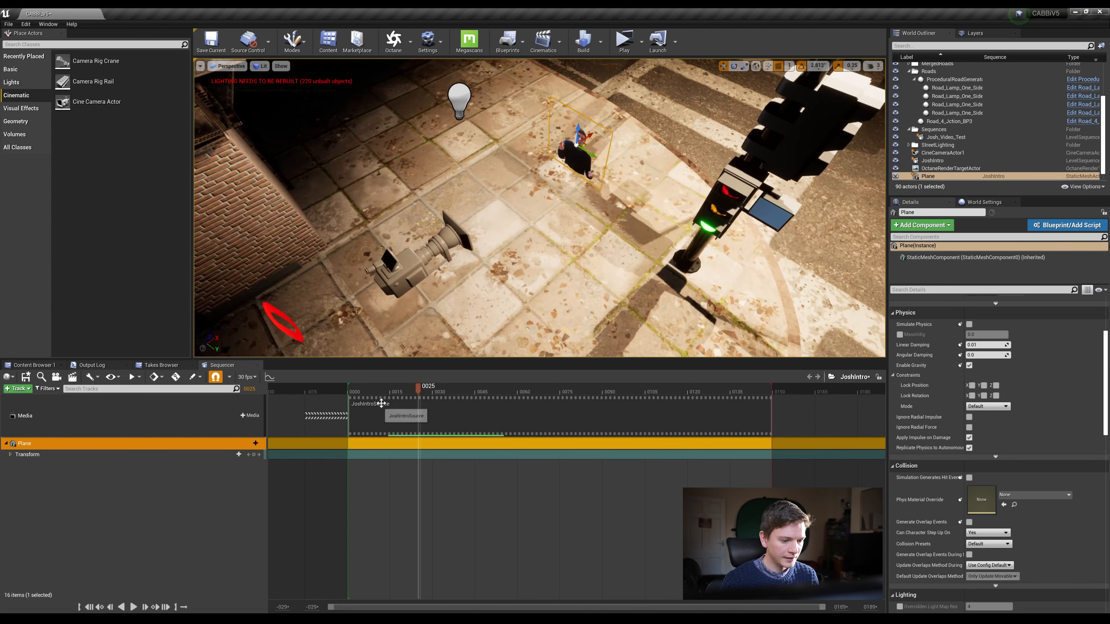
# Step: Scrub to frame 61 and add a keyframe to the plane's Location X there
pyautogui.moveTo(417, 390); pyautogui.dragTo(370, 393)
pyautogui.moveTo(504, 272)
pyautogui.mouseDown(button='right')
pyautogui.moveTo(508, 282)
pyautogui.moveTo(515, 249)
pyautogui.moveTo(524, 252)
pyautogui.moveTo(489, 247)
pyautogui.moveTo(497, 252)
pyautogui.mouseUp(button='right')
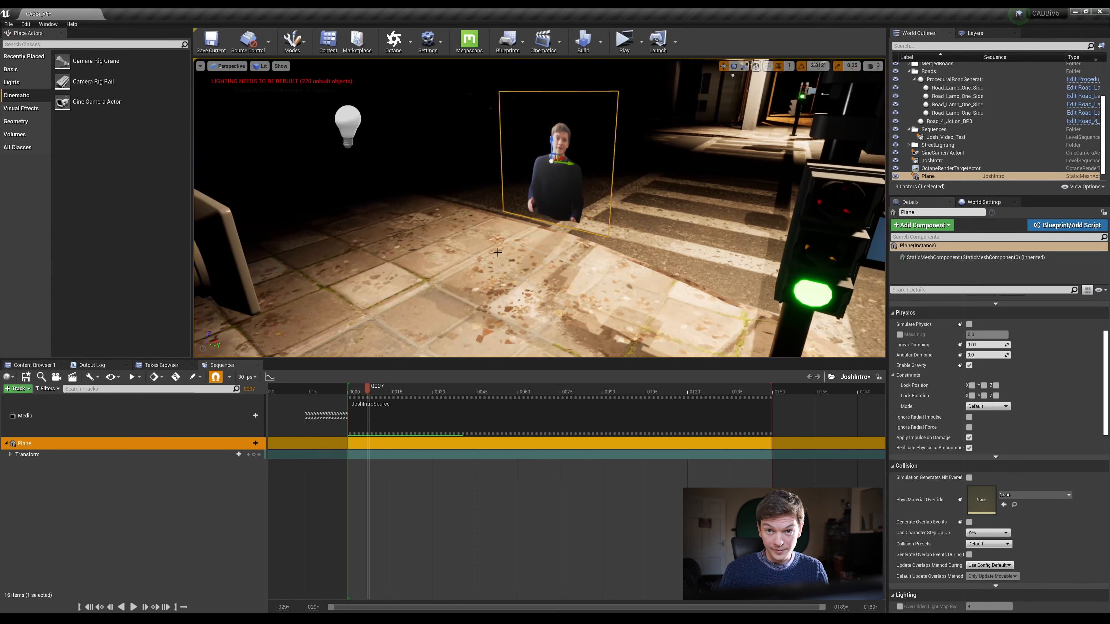
pyautogui.moveTo(370, 391); pyautogui.dragTo(521, 407)
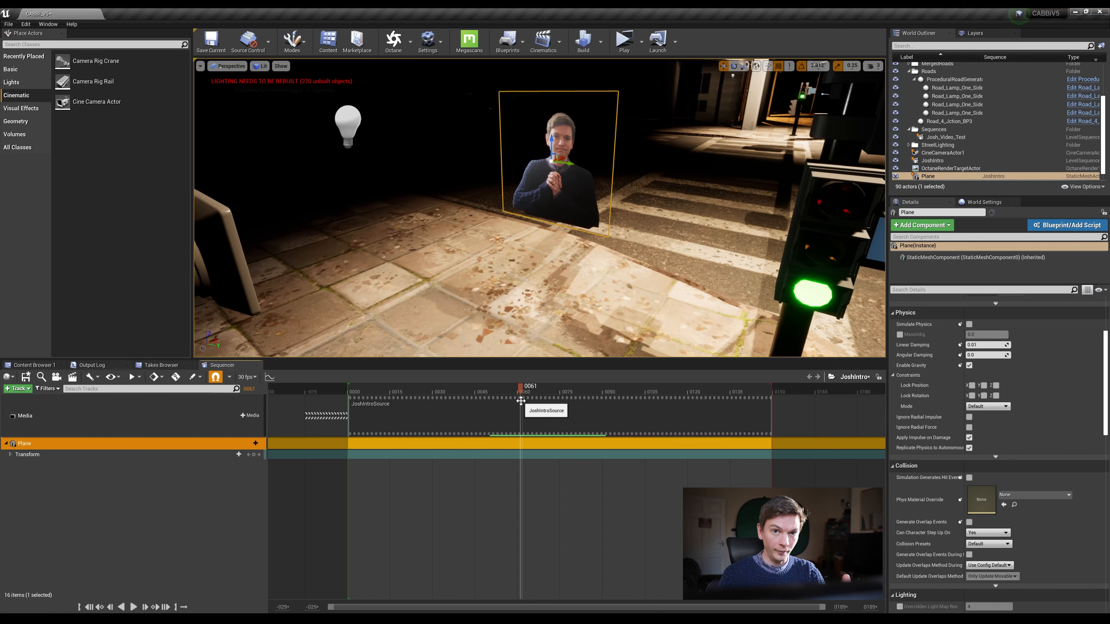
pyautogui.click(12, 455)
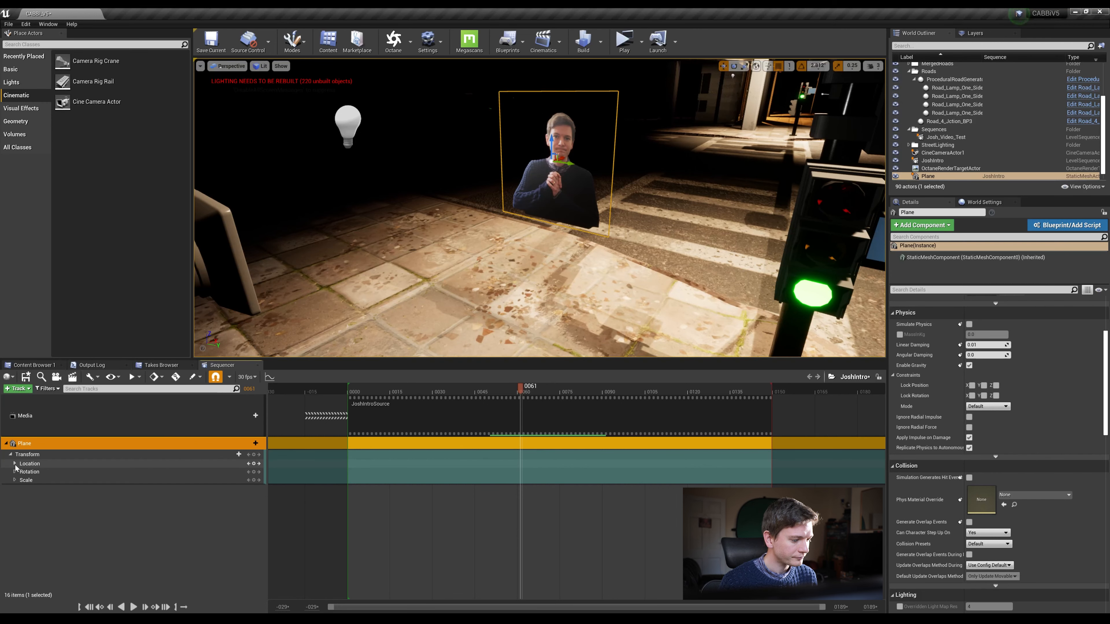
pyautogui.click(15, 464)
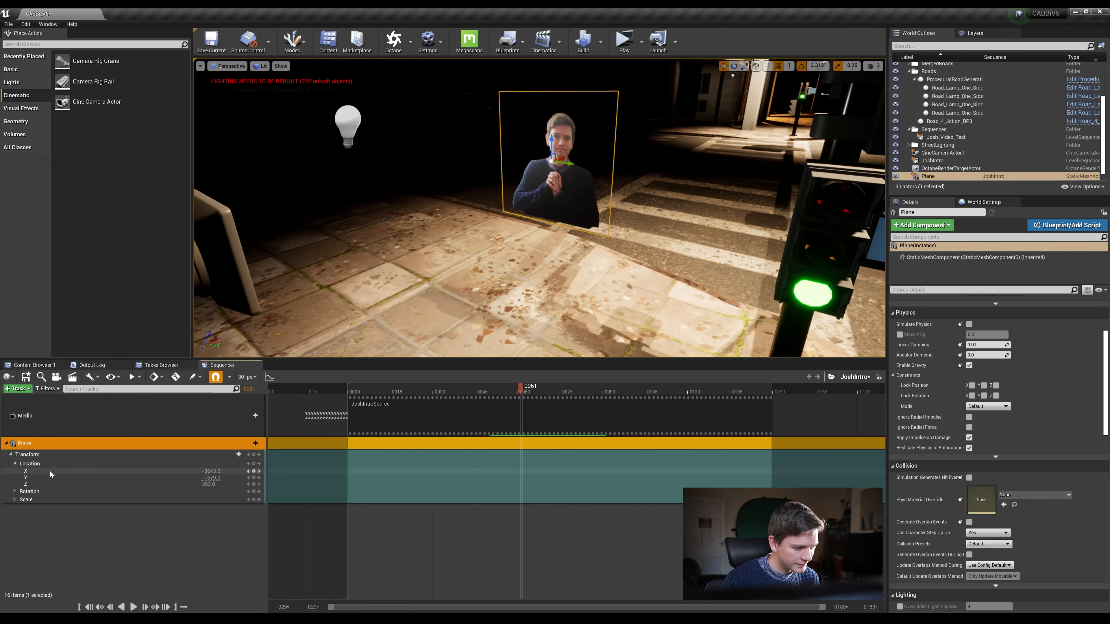
pyautogui.moveTo(452, 282)
pyautogui.mouseDown(button='right')
pyautogui.moveTo(485, 284)
pyautogui.moveTo(441, 306)
pyautogui.moveTo(453, 282)
pyautogui.mouseUp(button='right')
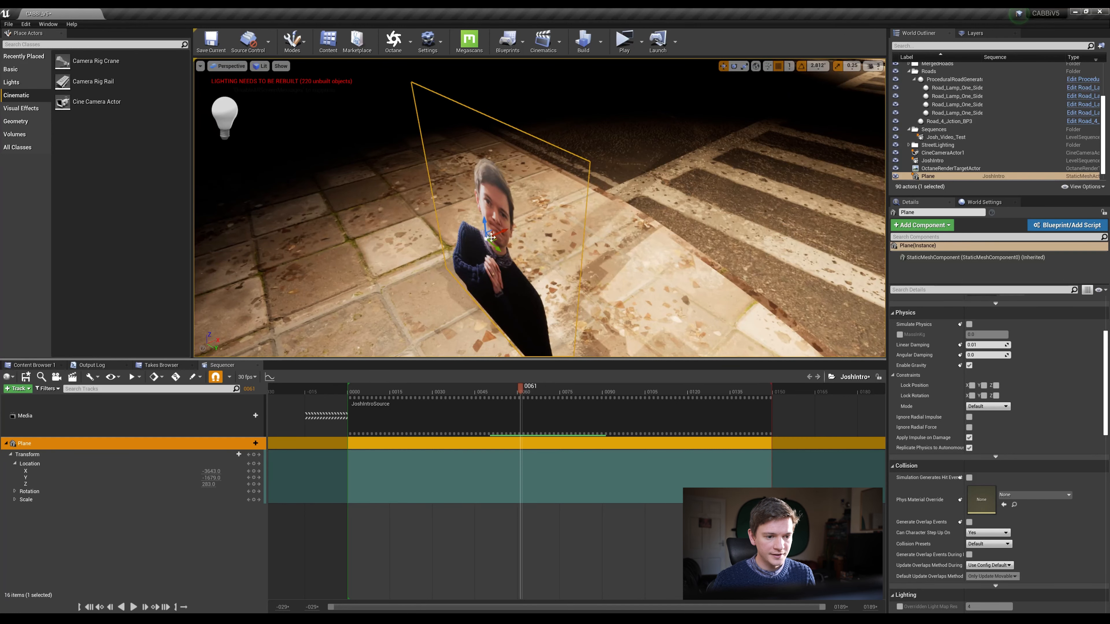
pyautogui.click(254, 471)
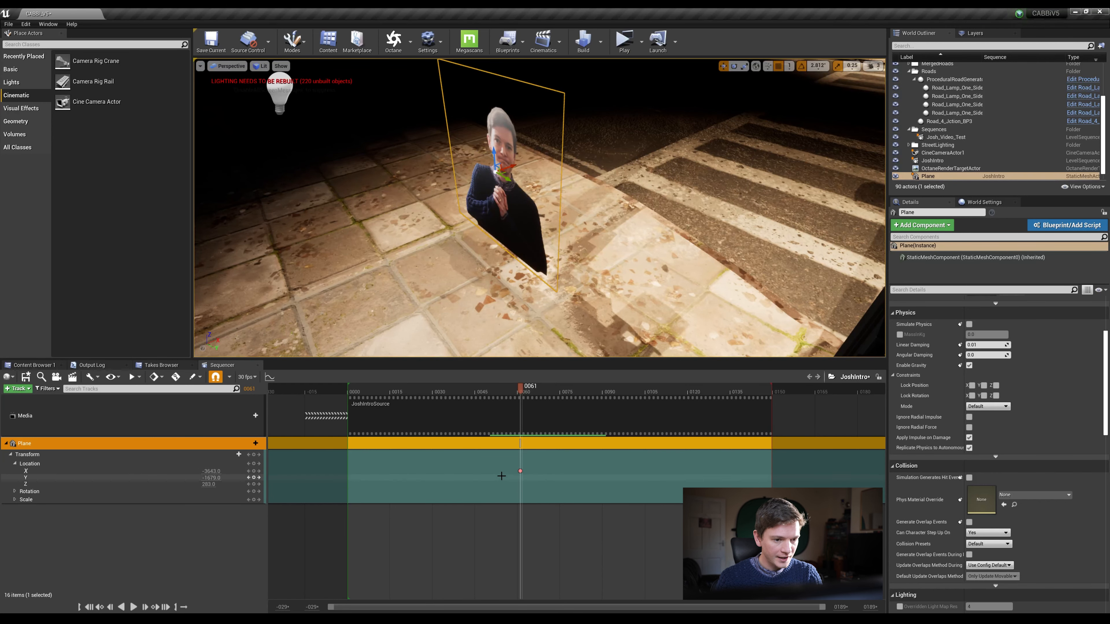
# Step: Move the playhead to frame 0 and key the plane's Location X at about -3487, farther from the camera
pyautogui.moveTo(519, 390); pyautogui.dragTo(348, 396)
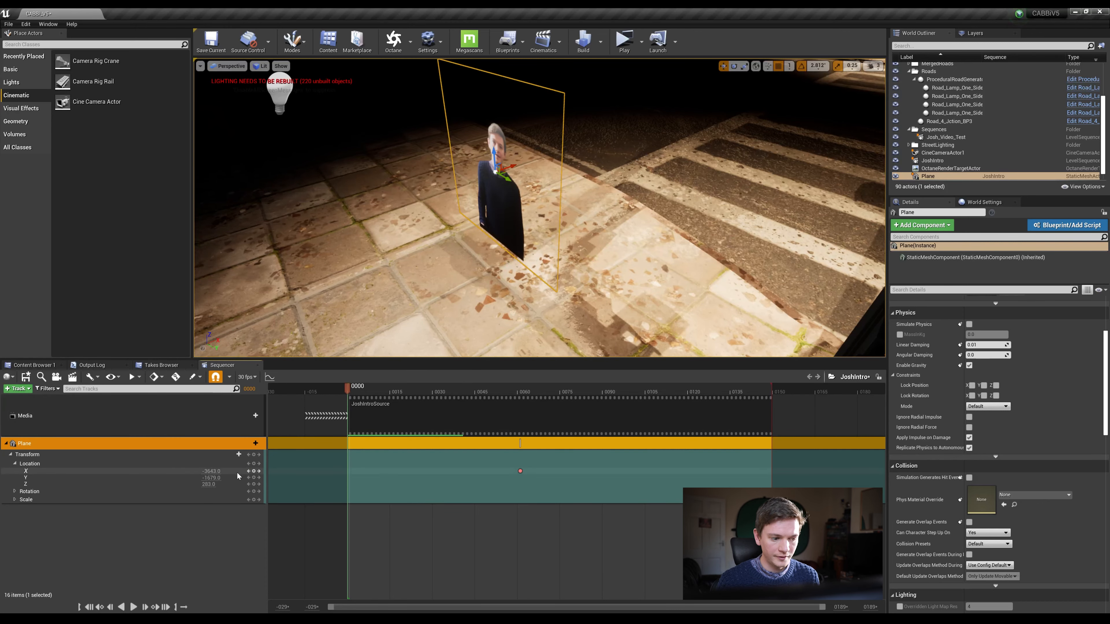
pyautogui.moveTo(524, 209); pyautogui.dragTo(480, 236, button='right')
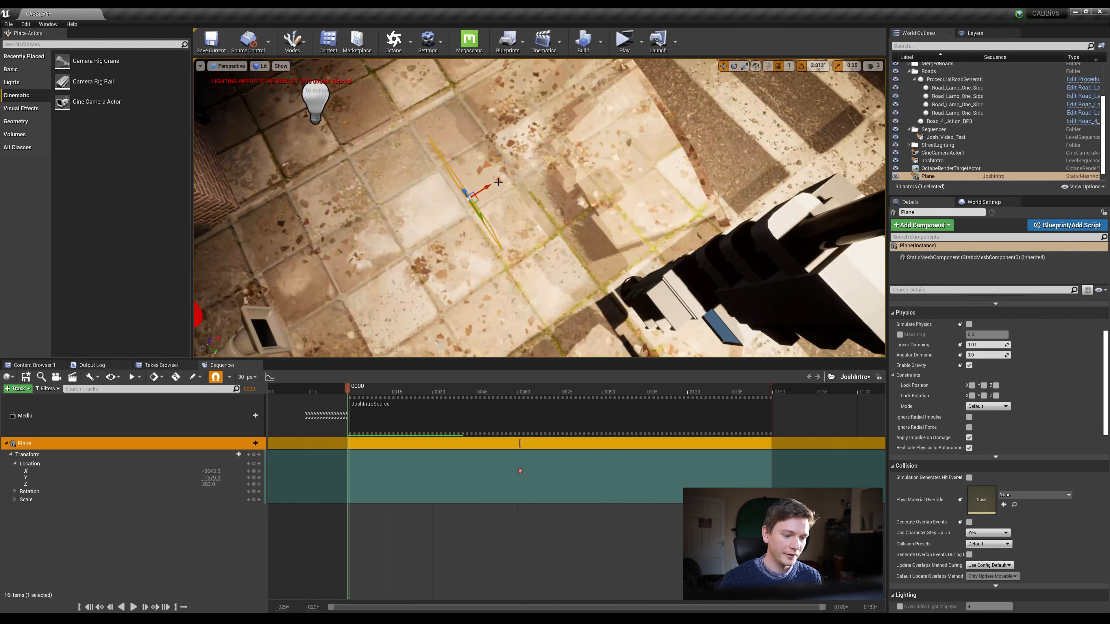
pyautogui.moveTo(208, 470); pyautogui.dragTo(191, 471)
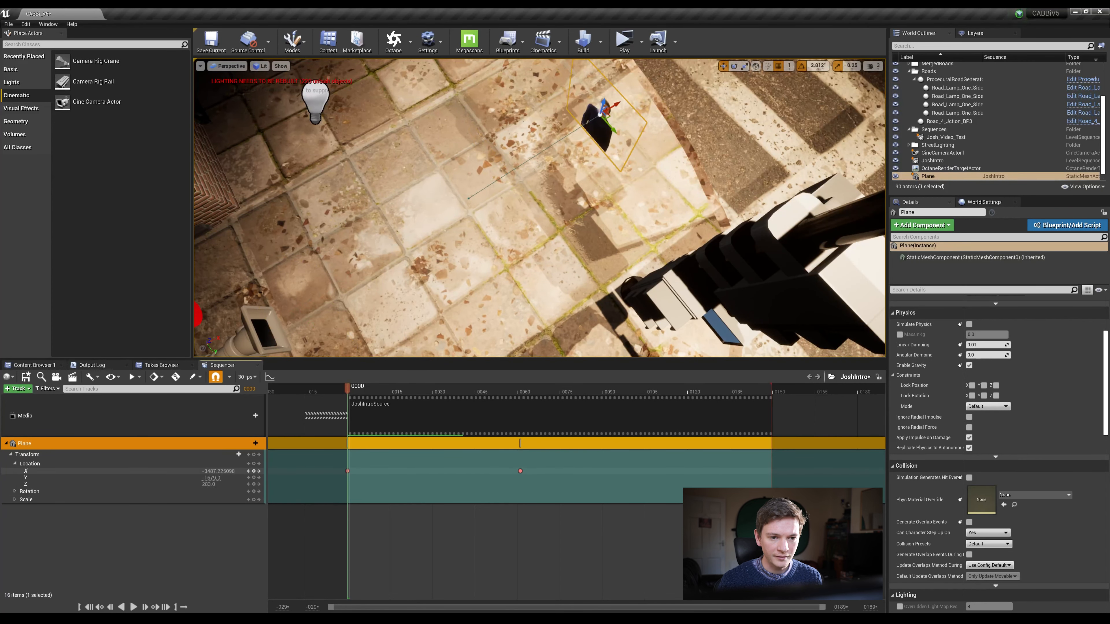
# Step: Play the sequence from frame 0 to check how the video plane moves toward its second keyframe
pyautogui.moveTo(381, 321)
pyautogui.mouseDown(button='right')
pyautogui.moveTo(400, 244)
pyautogui.moveTo(381, 322)
pyautogui.mouseUp(button='right')
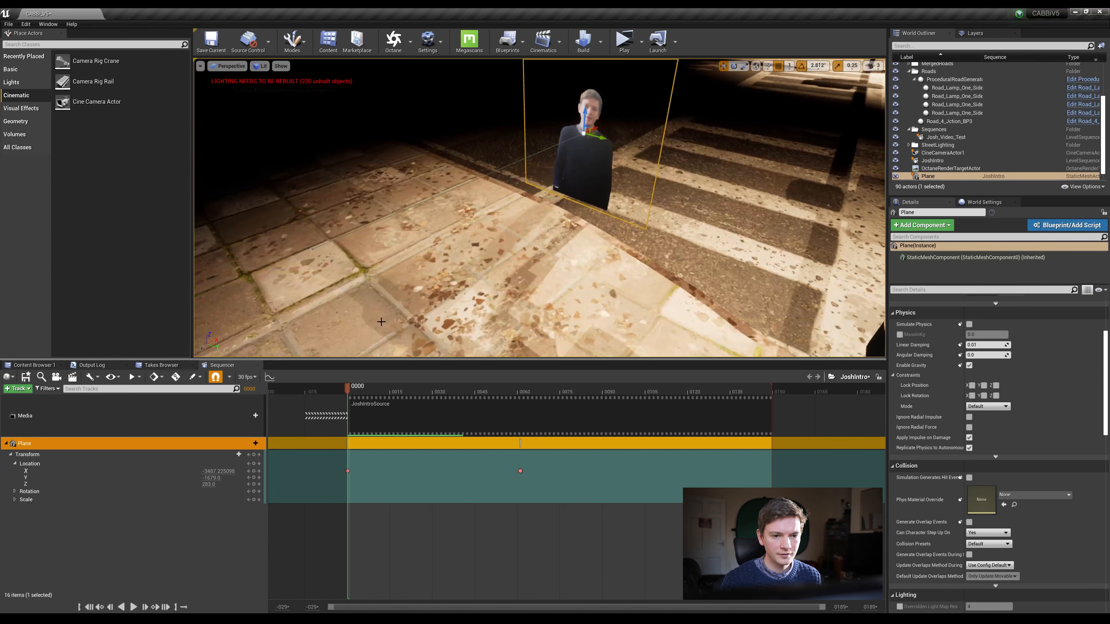
pyautogui.click(349, 387)
pyautogui.press('space')
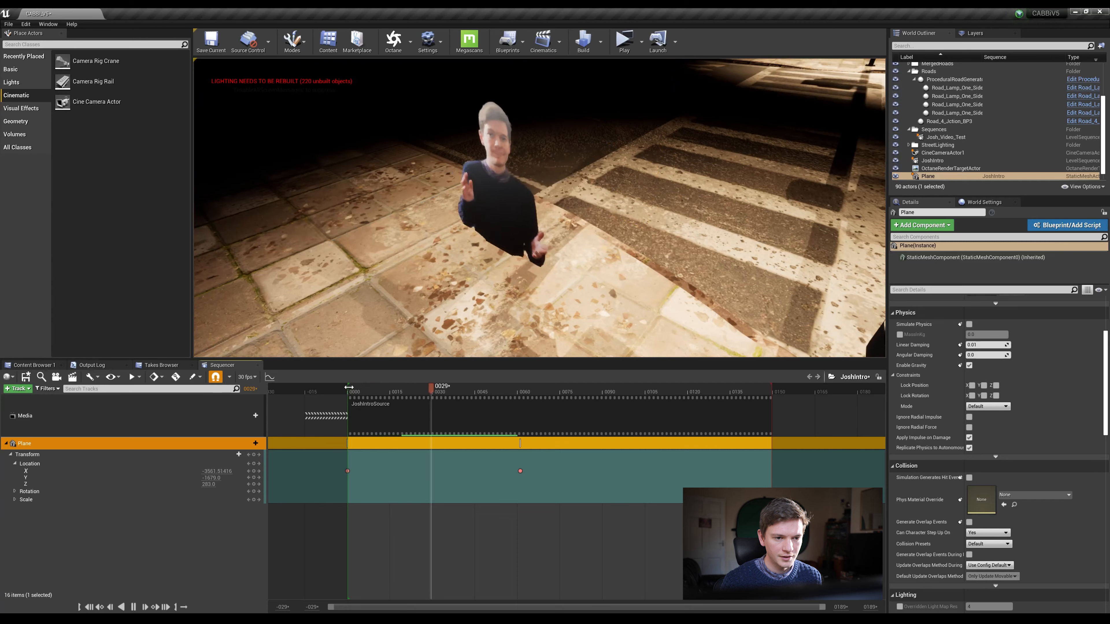
pyautogui.press('space')
pyautogui.click(355, 388)
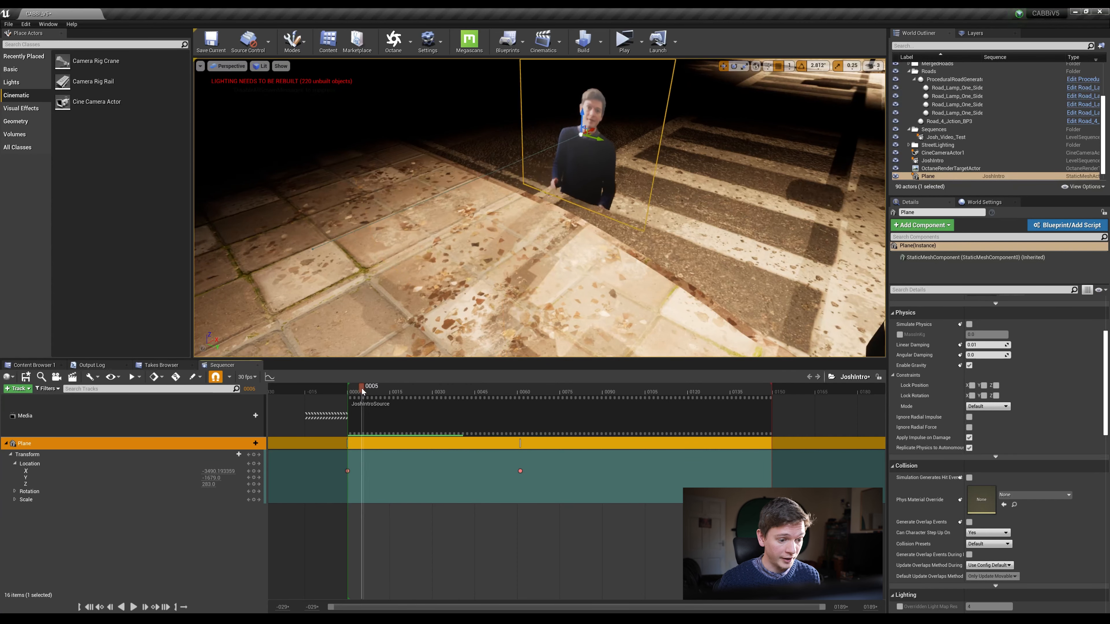
# Step: Change the plane's Location X keyframe at frame 0 to about -3576
pyautogui.moveTo(524, 210); pyautogui.dragTo(537, 218, button='right')
pyautogui.moveTo(536, 257); pyautogui.dragTo(512, 234, button='right')
pyautogui.click(349, 393)
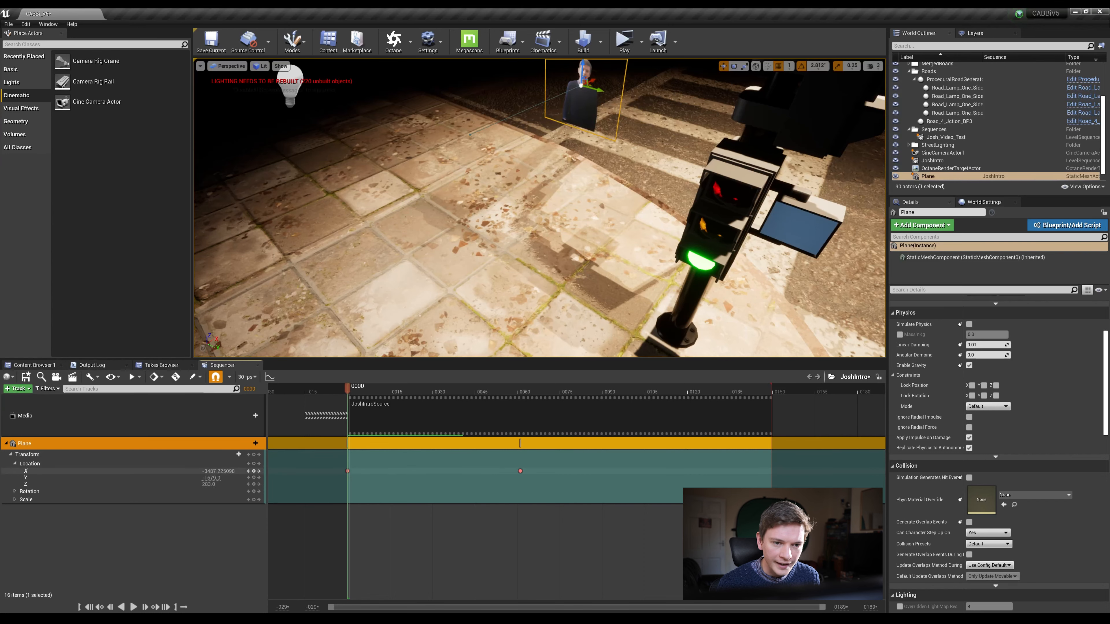
pyautogui.moveTo(219, 470); pyautogui.dragTo(192, 471)
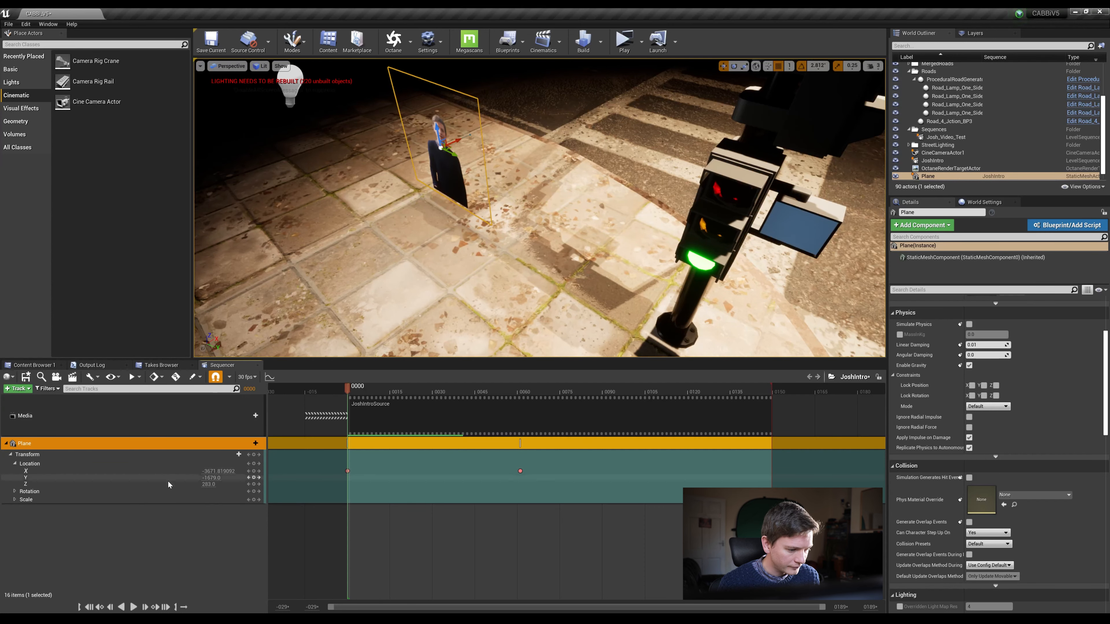
pyautogui.moveTo(219, 470)
pyautogui.mouseDown()
pyautogui.moveTo(236, 471)
pyautogui.moveTo(211, 471)
pyautogui.mouseUp()
# Step: Play back the plane's adjusted movement past frame 61 and return the playhead to frame 0
pyautogui.press('space')
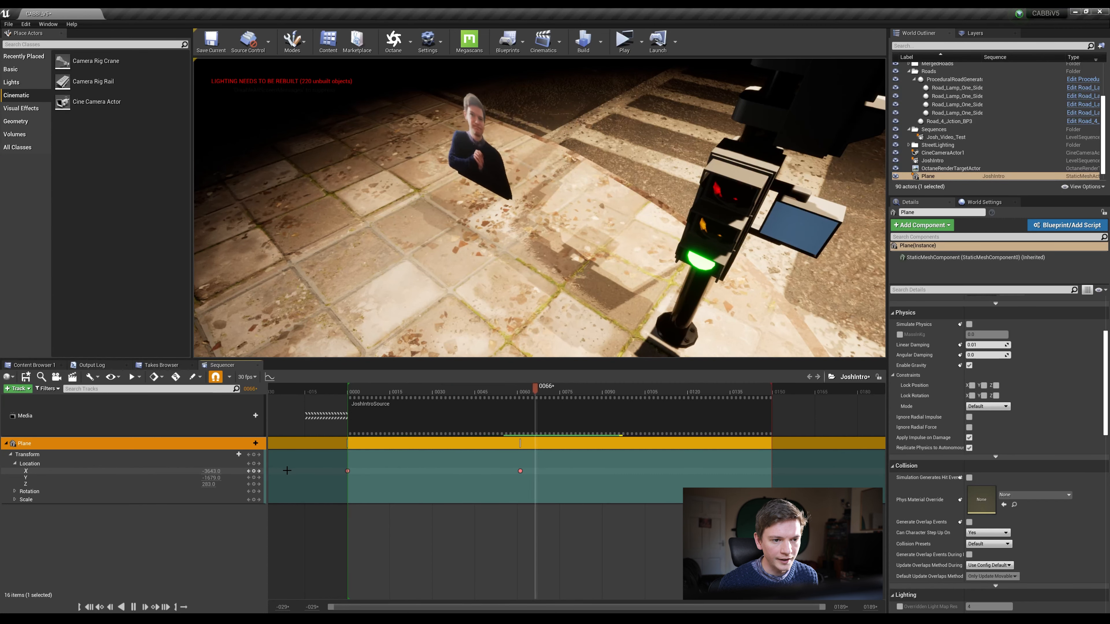
pyautogui.press('space')
pyautogui.moveTo(390, 397); pyautogui.dragTo(348, 395)
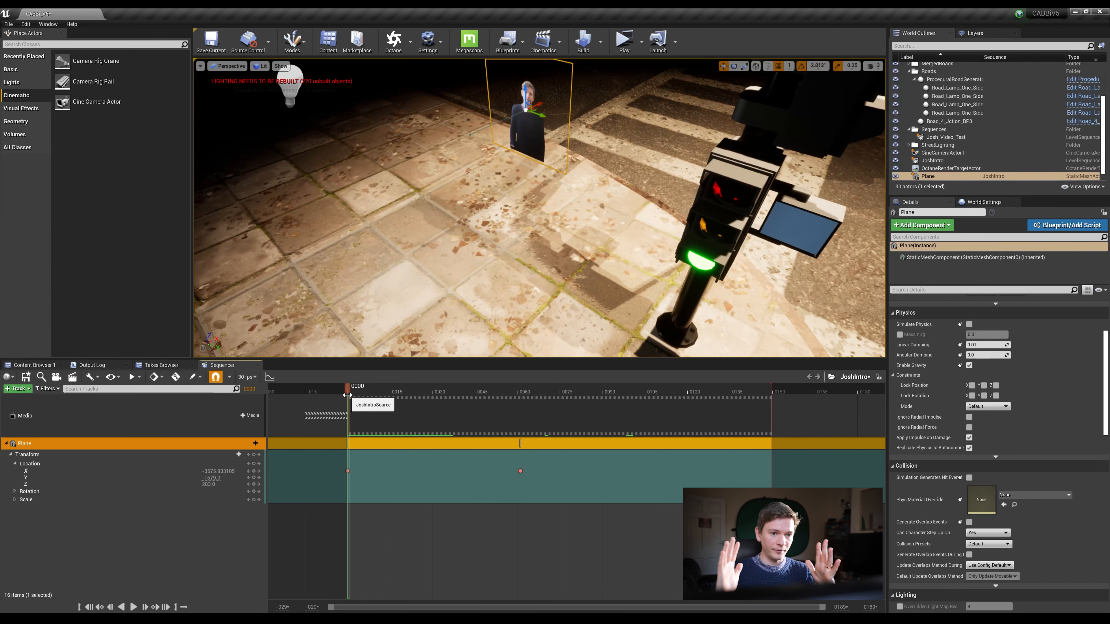
# Step: Key the plane's Scale X, Y and Z at 1.0 on frame 61 and at 1.3 on frame 0
pyautogui.click(15, 499)
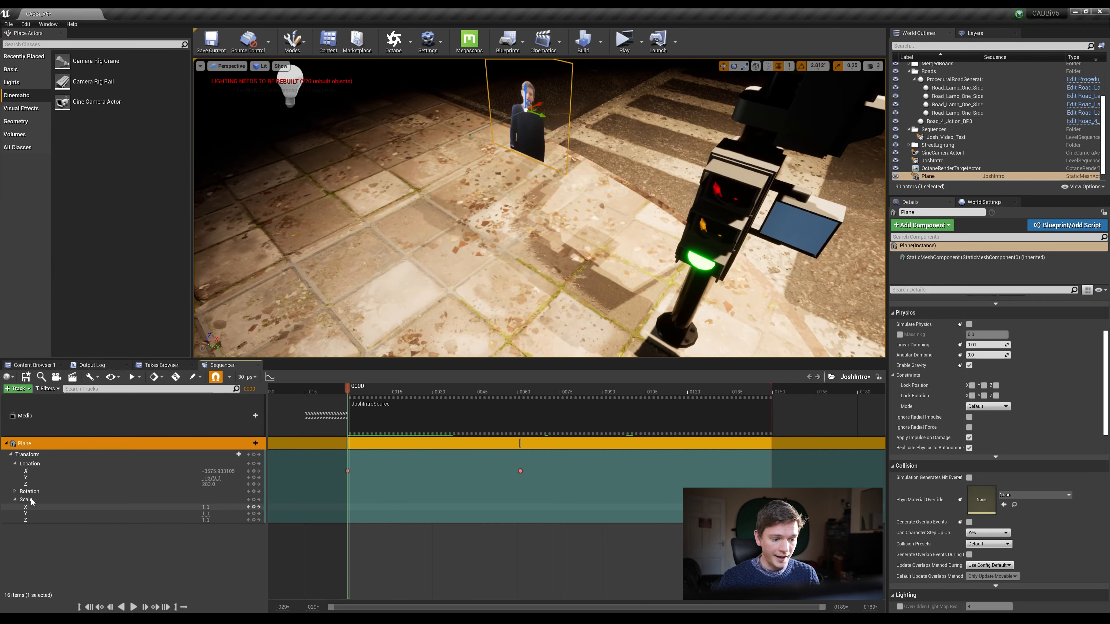
pyautogui.click(521, 392)
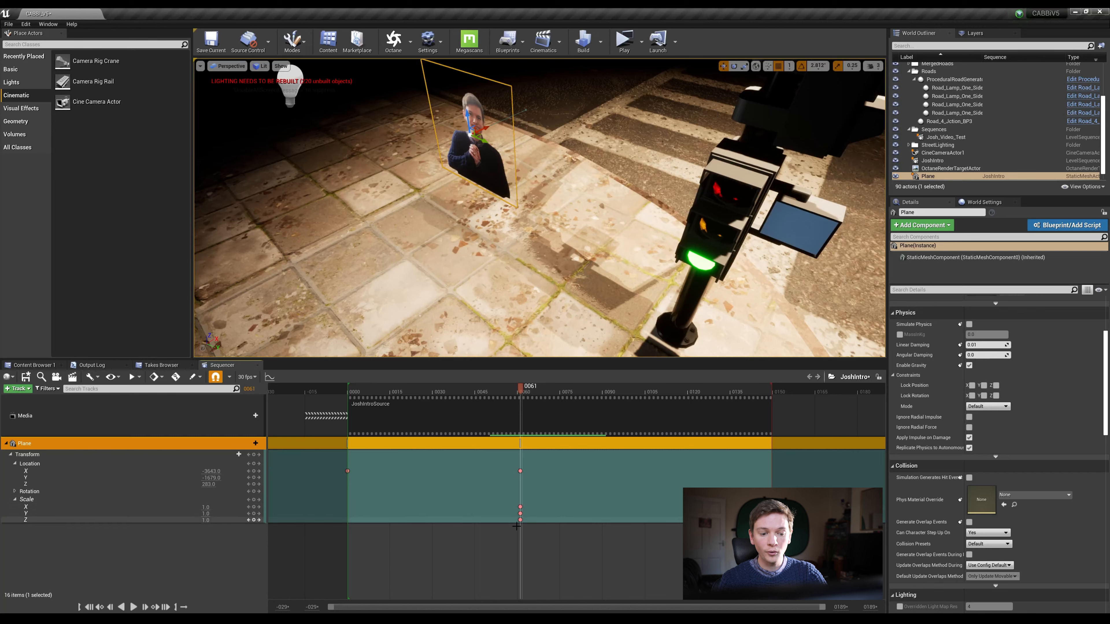
pyautogui.moveTo(520, 394); pyautogui.dragTo(347, 394)
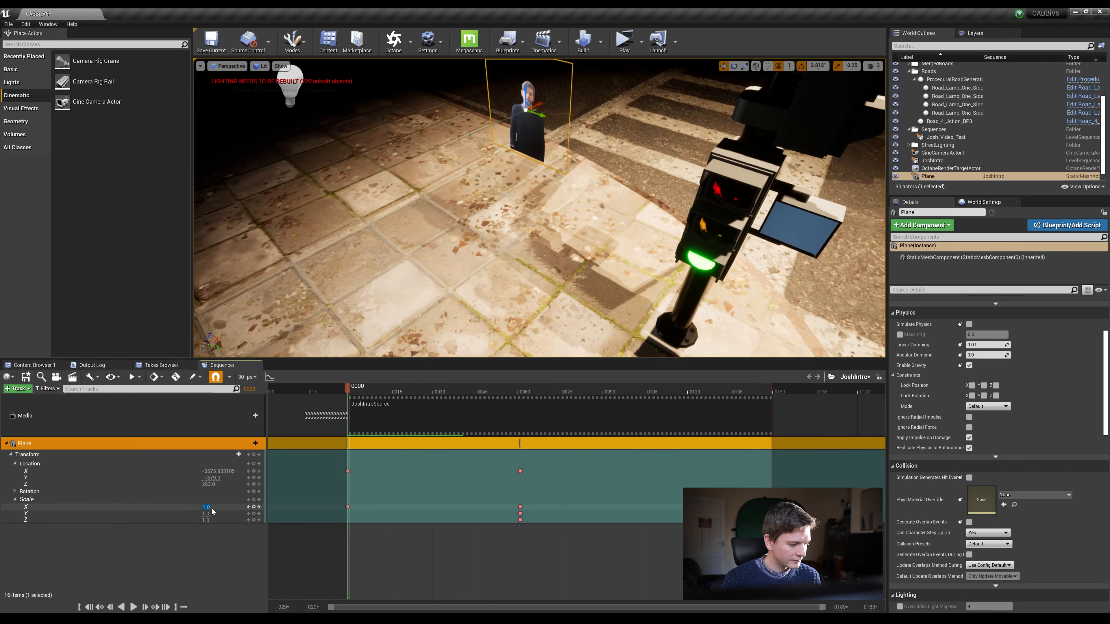
pyautogui.click(46, 536)
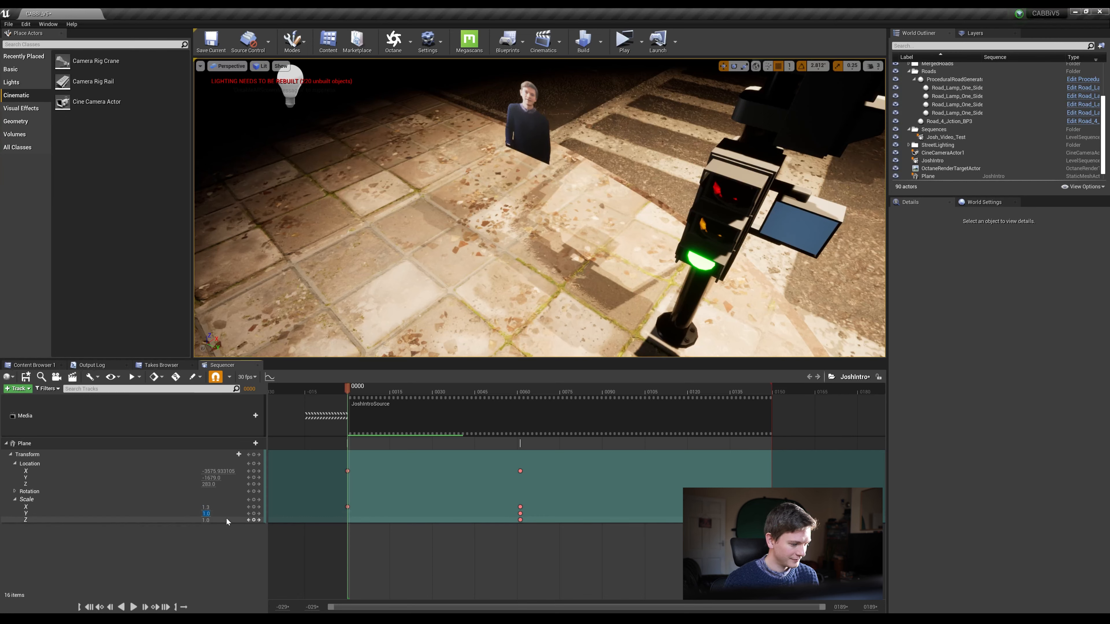
pyautogui.write('.3')
pyautogui.press('Return')
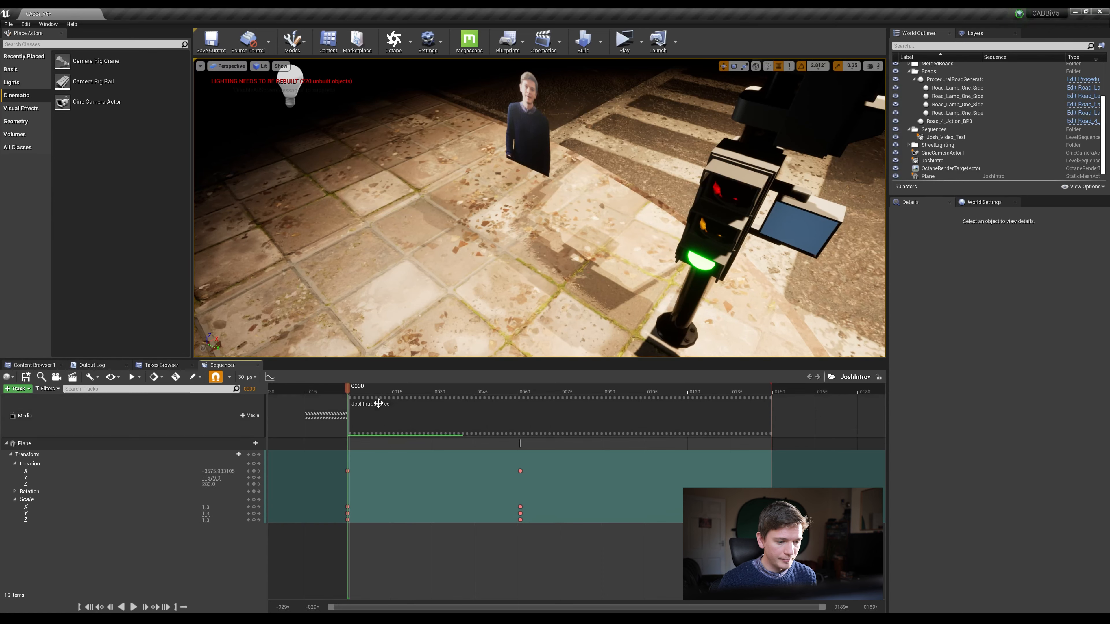
# Step: Scrub and replay the sequence from the start to check the plane's combined scale and location animation
pyautogui.moveTo(348, 388)
pyautogui.mouseDown()
pyautogui.moveTo(477, 398)
pyautogui.moveTo(414, 377)
pyautogui.mouseUp()
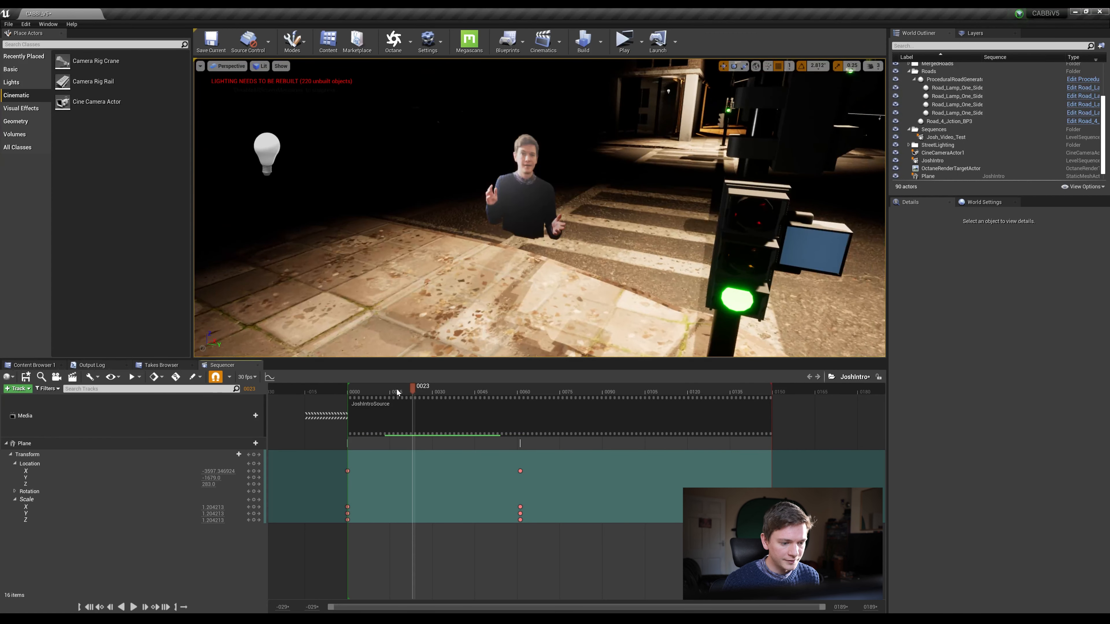
pyautogui.click(355, 392)
pyautogui.press('space')
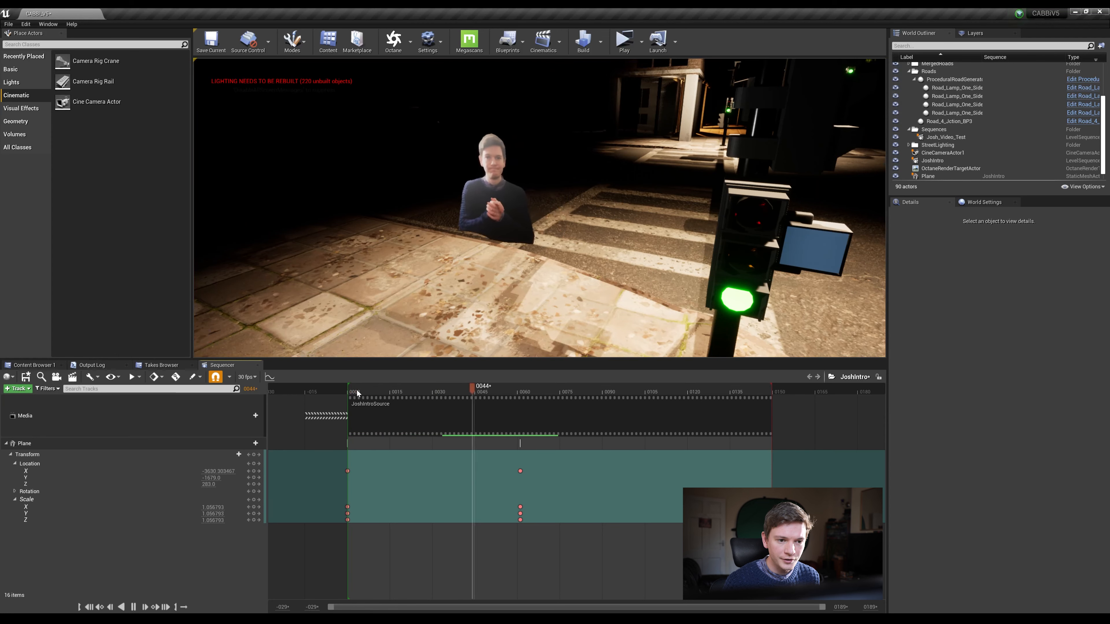
pyautogui.press('space')
pyautogui.moveTo(436, 389); pyautogui.dragTo(352, 386)
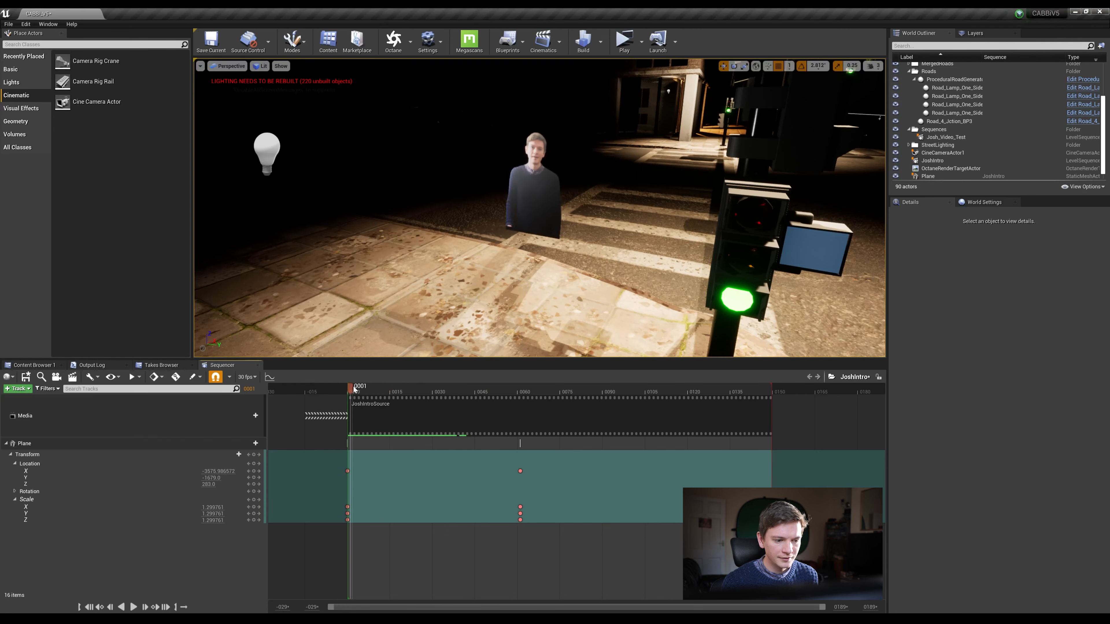
pyautogui.press('space')
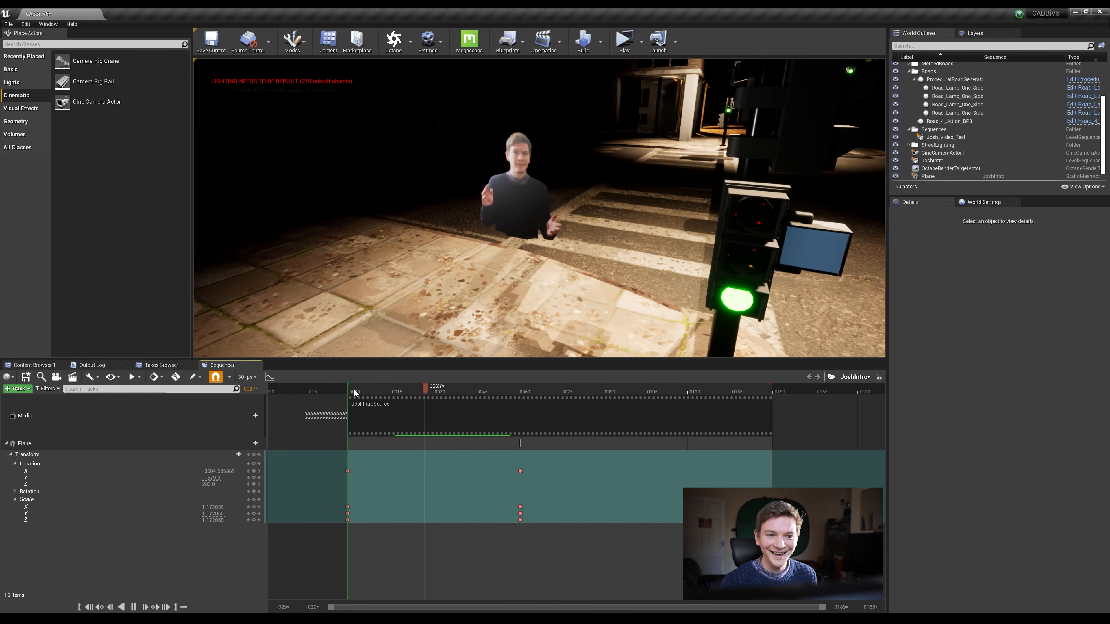
pyautogui.press('space')
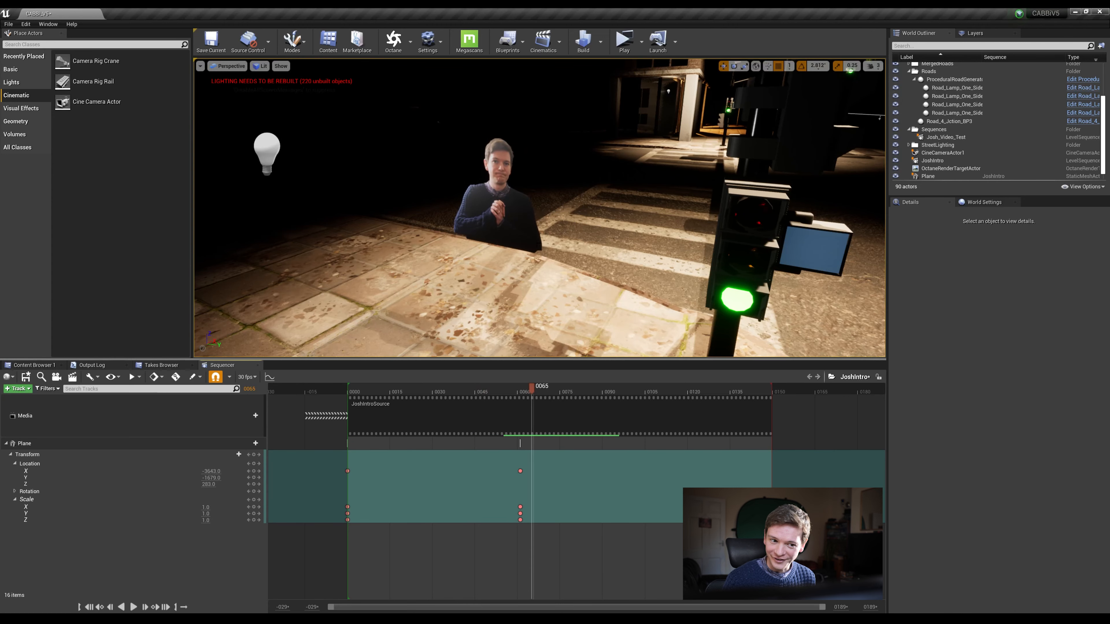
# Step: Pilot CineCameraActor1, replay the sequence through it, and return the playhead to frame 0
pyautogui.moveTo(533, 243); pyautogui.dragTo(498, 263, button='middle')
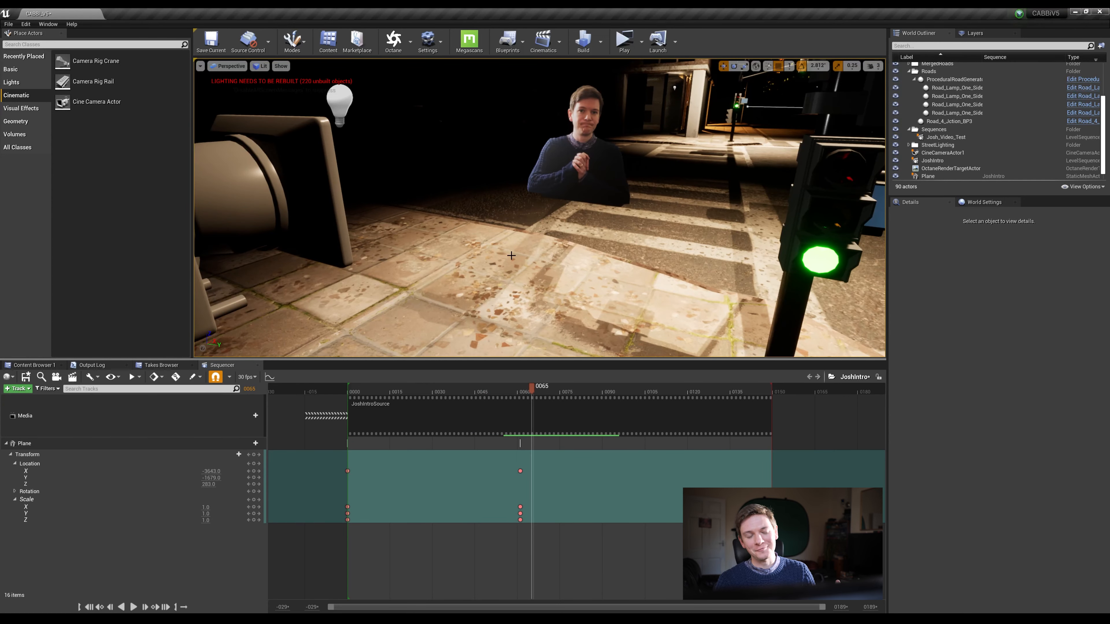
pyautogui.rightClick(930, 153)
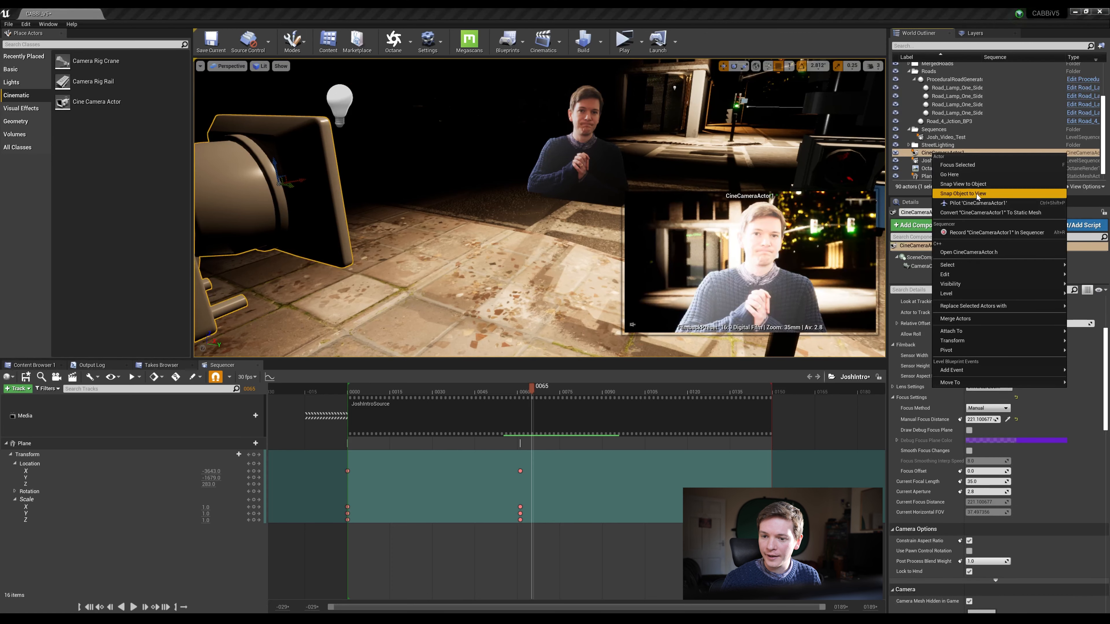
pyautogui.click(977, 203)
pyautogui.moveTo(519, 383); pyautogui.dragTo(351, 391)
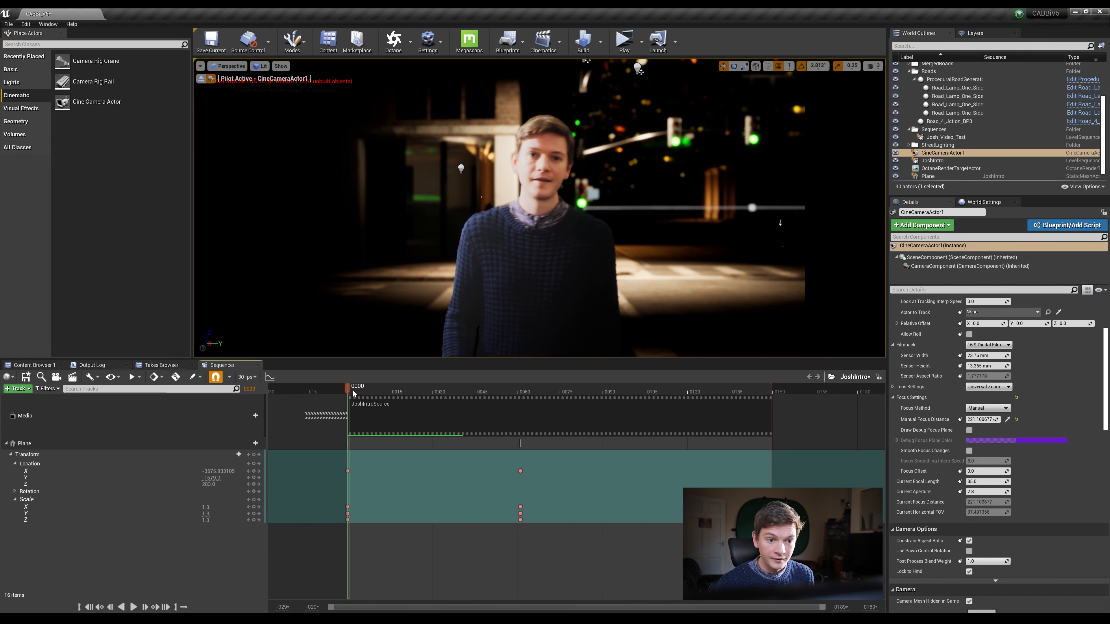
pyautogui.press('space')
pyautogui.click(349, 390)
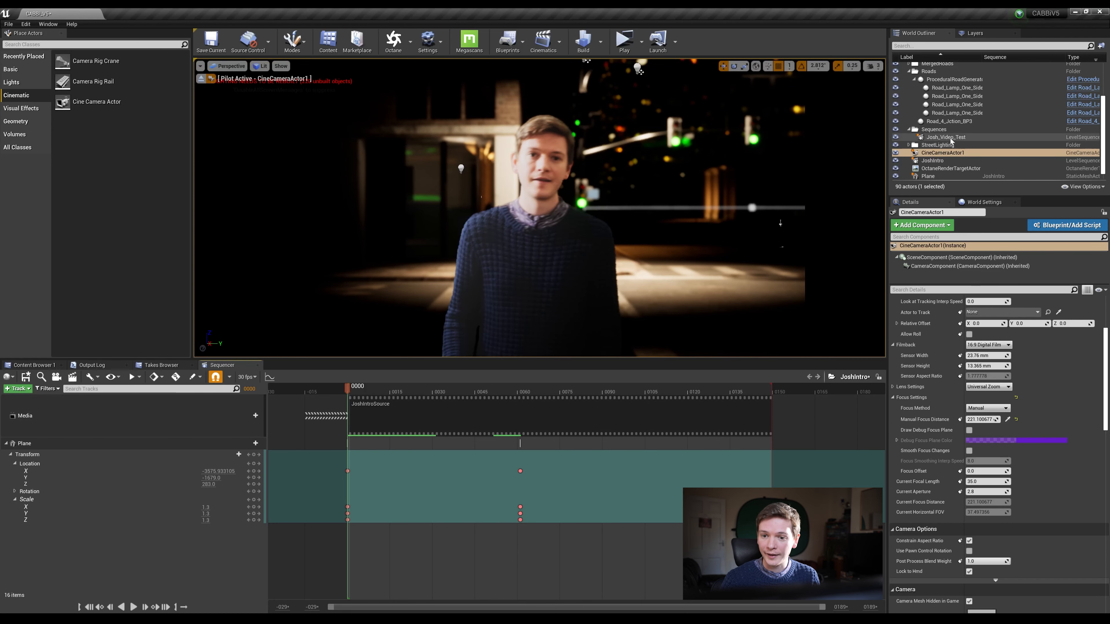
# Step: Add CineCameraActor1 to the JoshIntro sequence and key its Manual Focus Distance at frame 61
pyautogui.click(915, 154)
pyautogui.moveTo(916, 153); pyautogui.dragTo(73, 555)
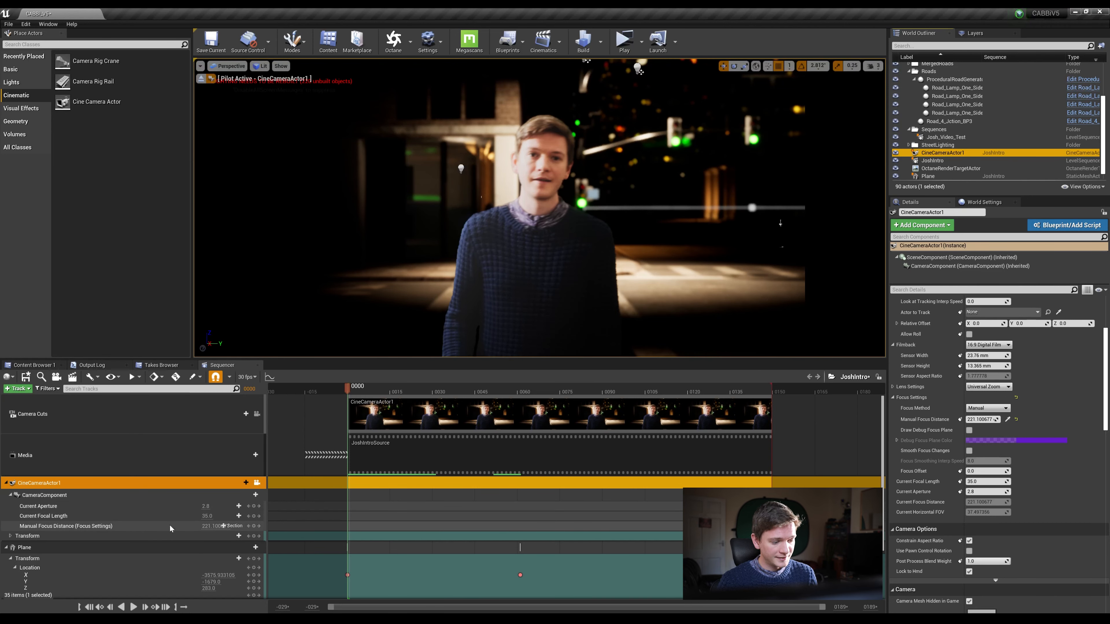
pyautogui.click(499, 390)
pyautogui.moveTo(501, 390); pyautogui.dragTo(521, 391)
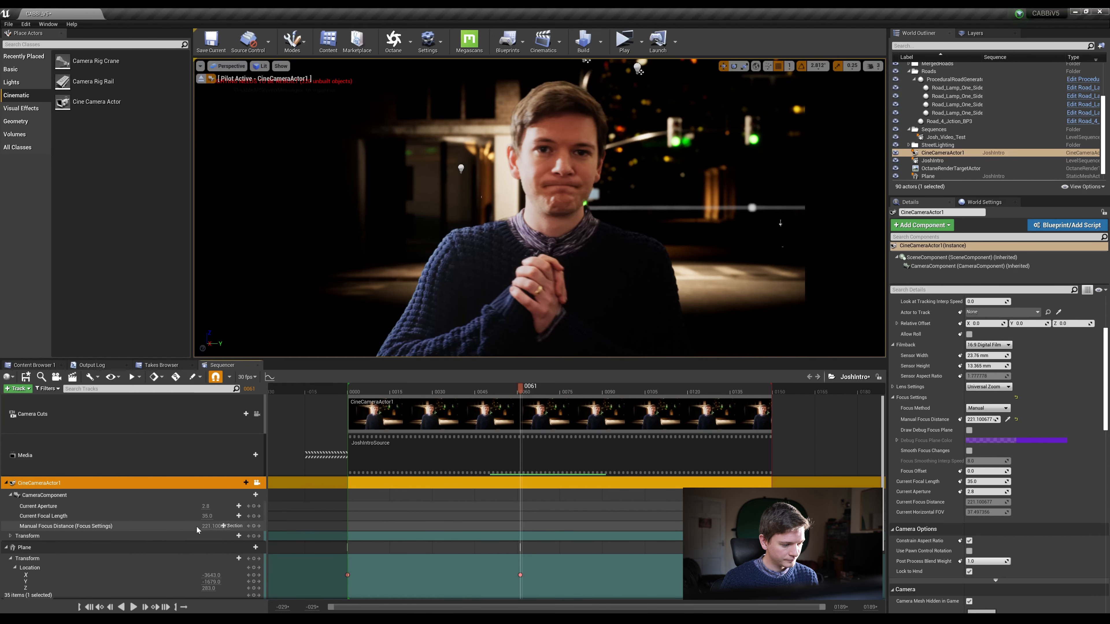
pyautogui.moveTo(267, 532); pyautogui.dragTo(281, 532)
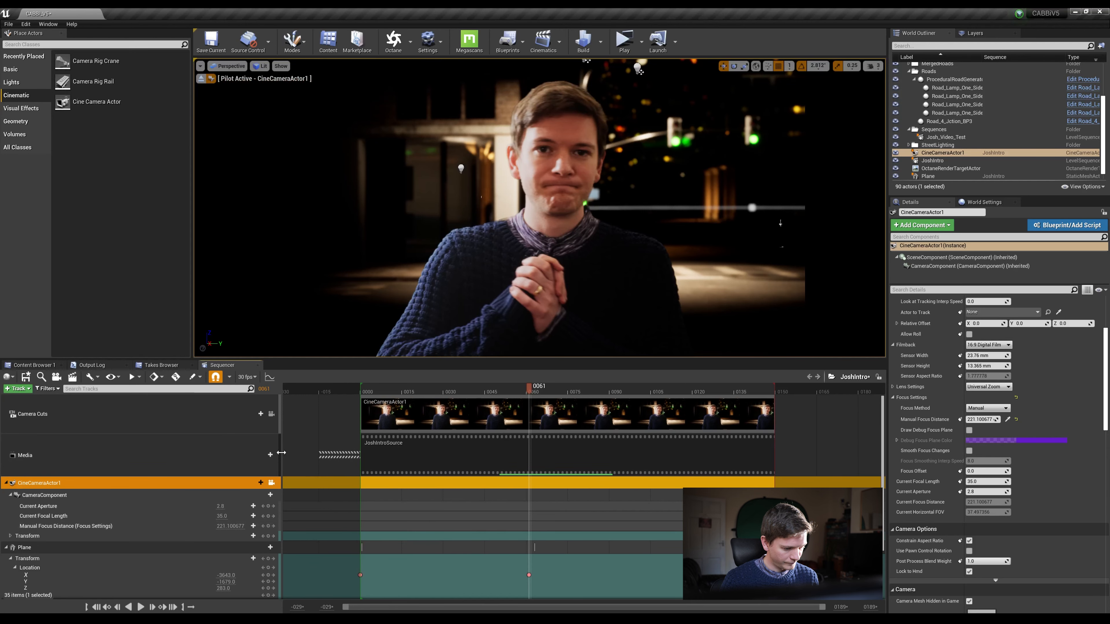
pyautogui.click(268, 526)
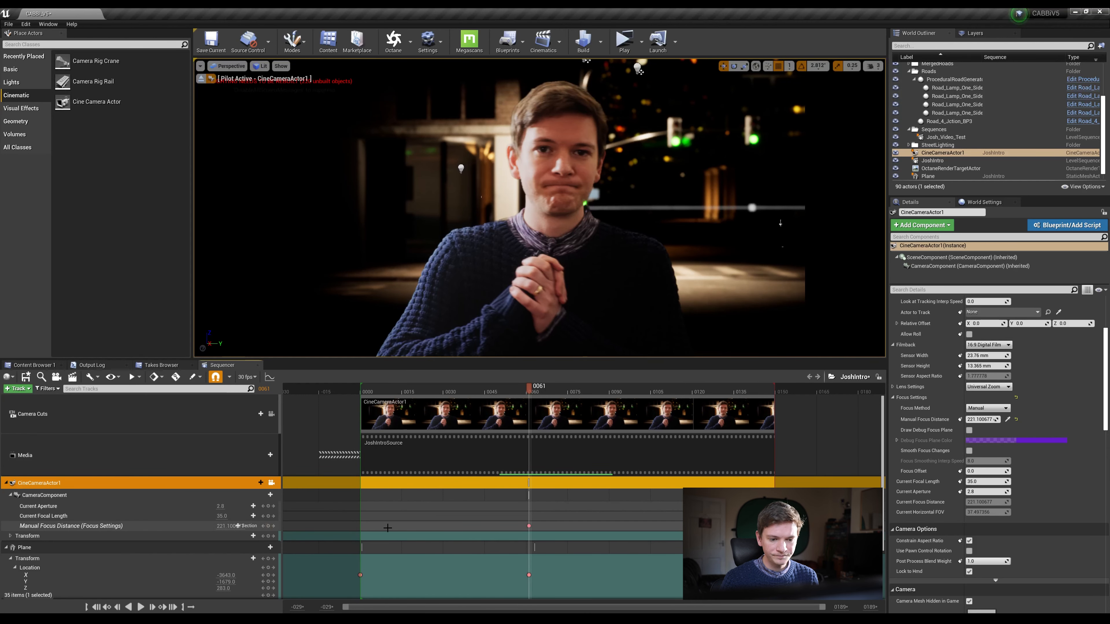
# Step: Show the debug focus plane and key Manual Focus Distance at about 201.3 on frame 61 and about 302.7 on frame 0
pyautogui.click(969, 431)
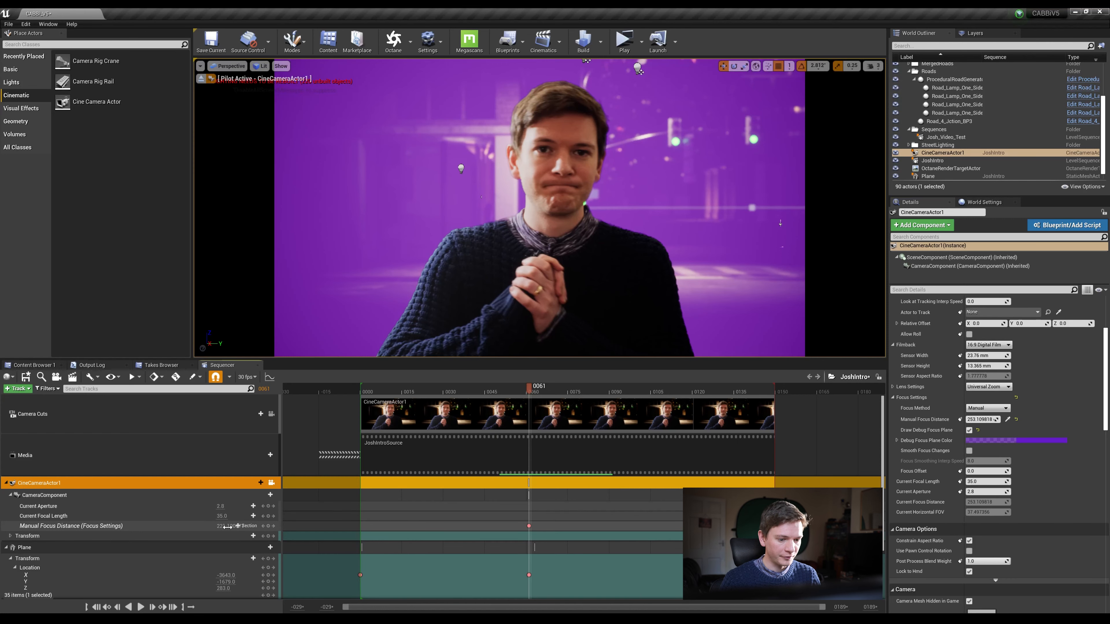
pyautogui.moveTo(238, 525)
pyautogui.mouseDown()
pyautogui.moveTo(249, 525)
pyautogui.moveTo(228, 527)
pyautogui.mouseUp()
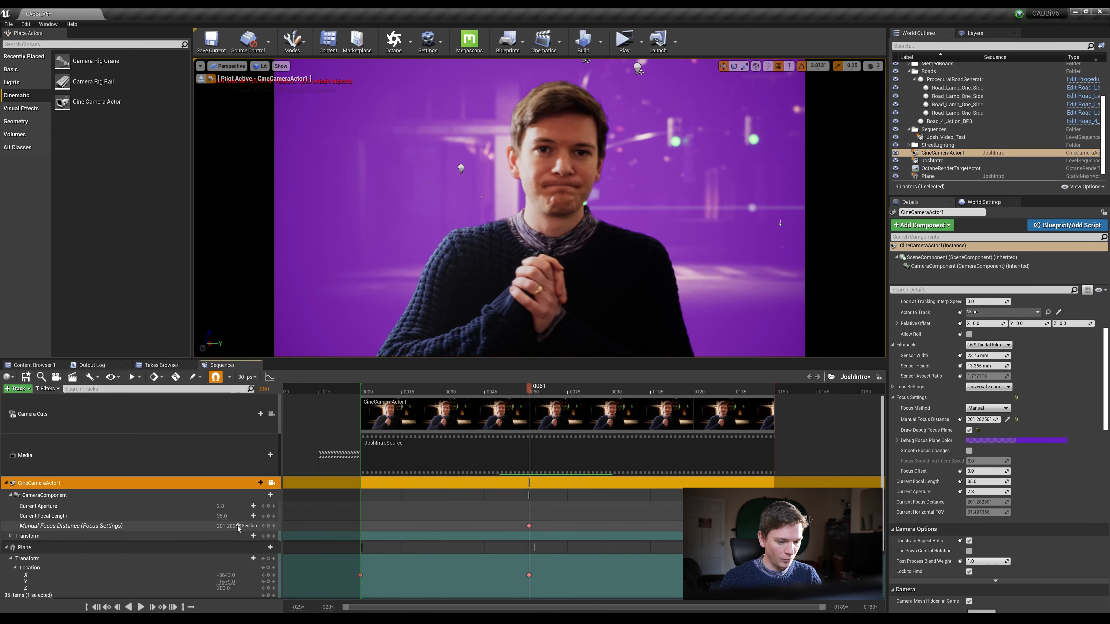
pyautogui.moveTo(513, 393); pyautogui.dragTo(363, 396)
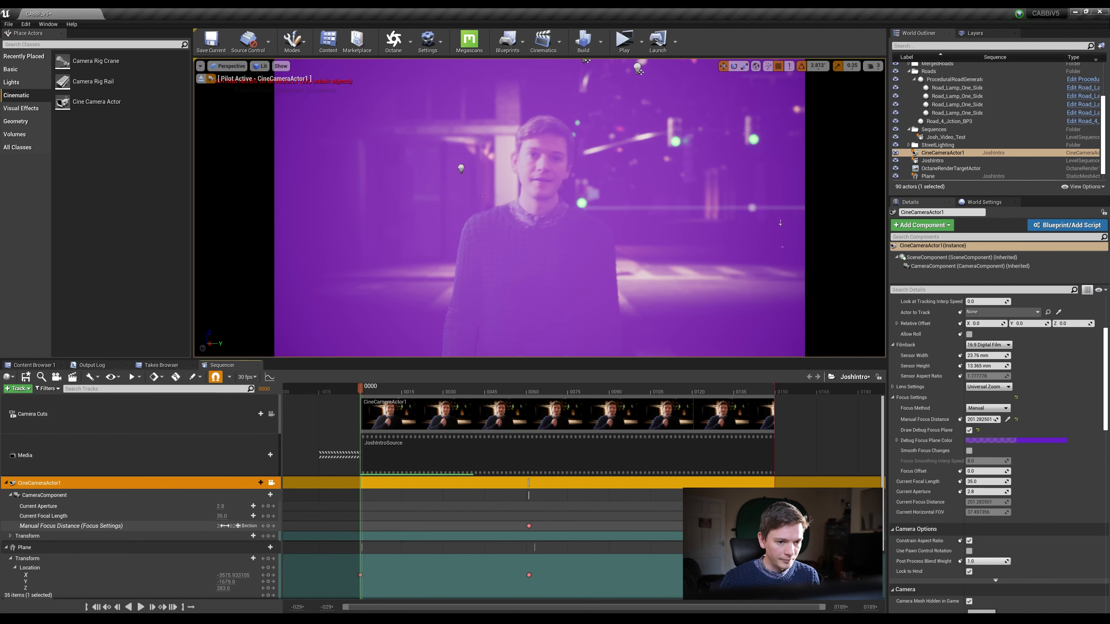
pyautogui.moveTo(224, 526); pyautogui.dragTo(238, 526)
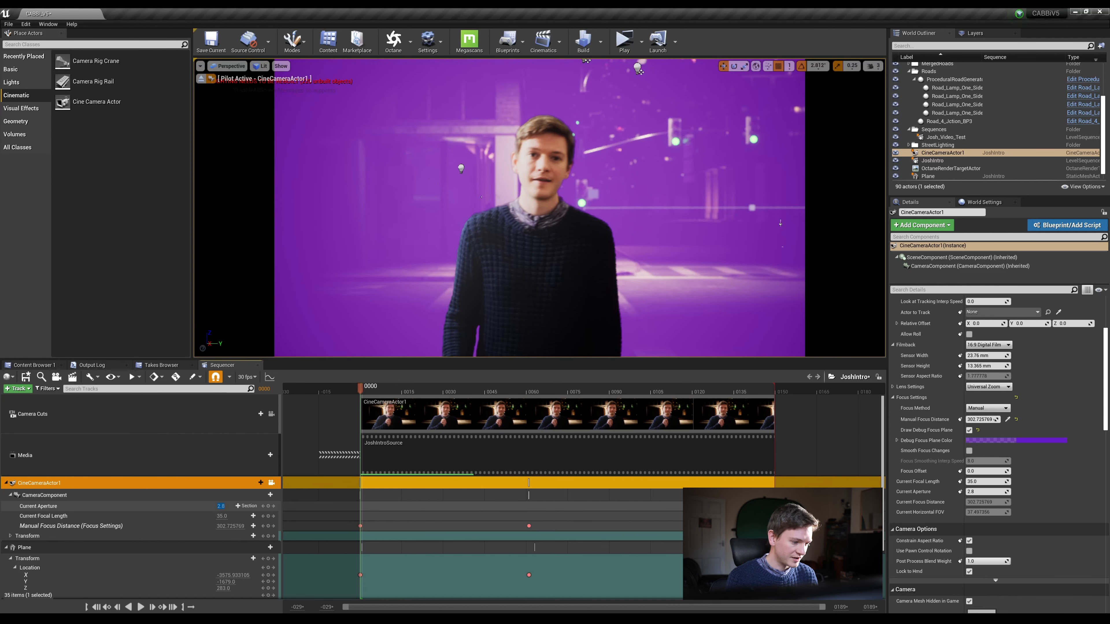
# Step: Set the camera's Current Aperture to 1.4 and turn off the debug focus plane
pyautogui.write('1.4')
pyautogui.press('Return')
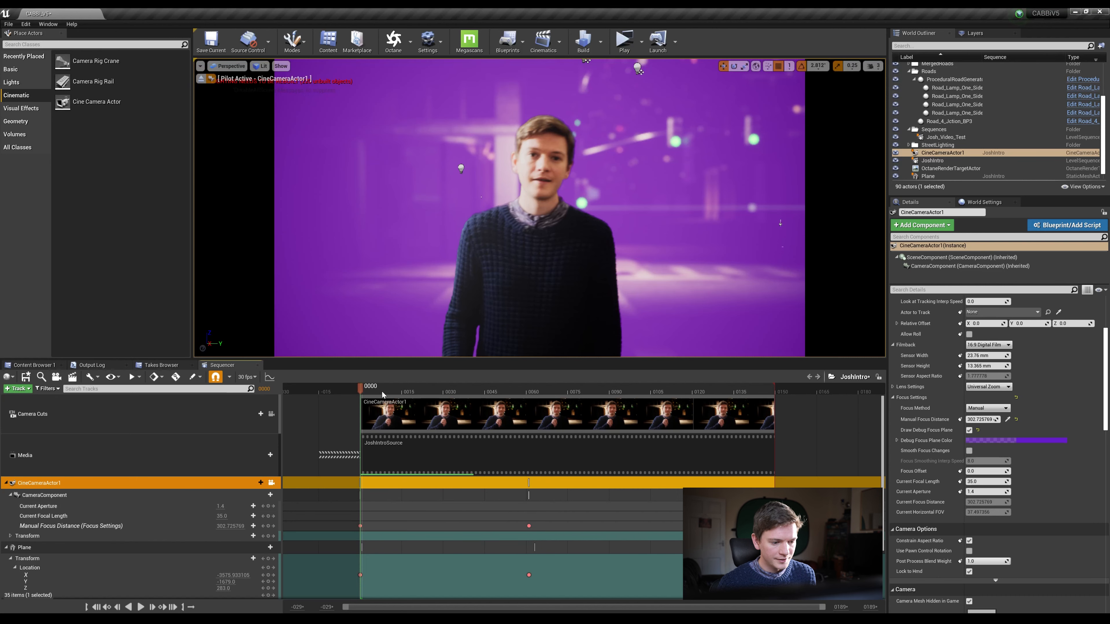
pyautogui.click(968, 430)
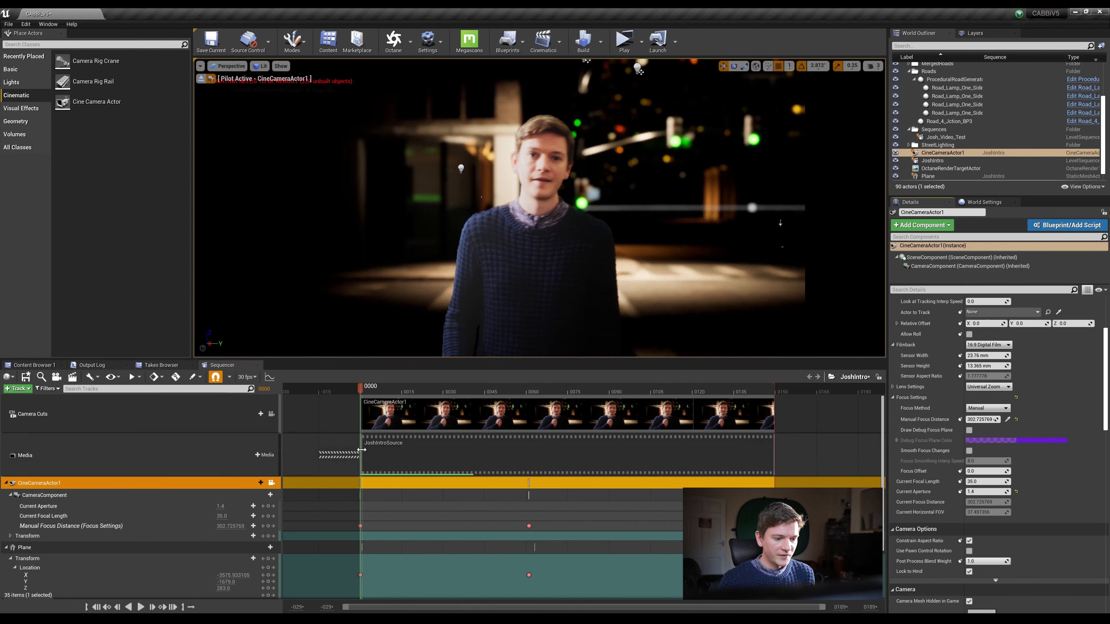
# Step: Replay the sequence through the camera to check the focus pull, and return the playhead to frame 0
pyautogui.click(360, 390)
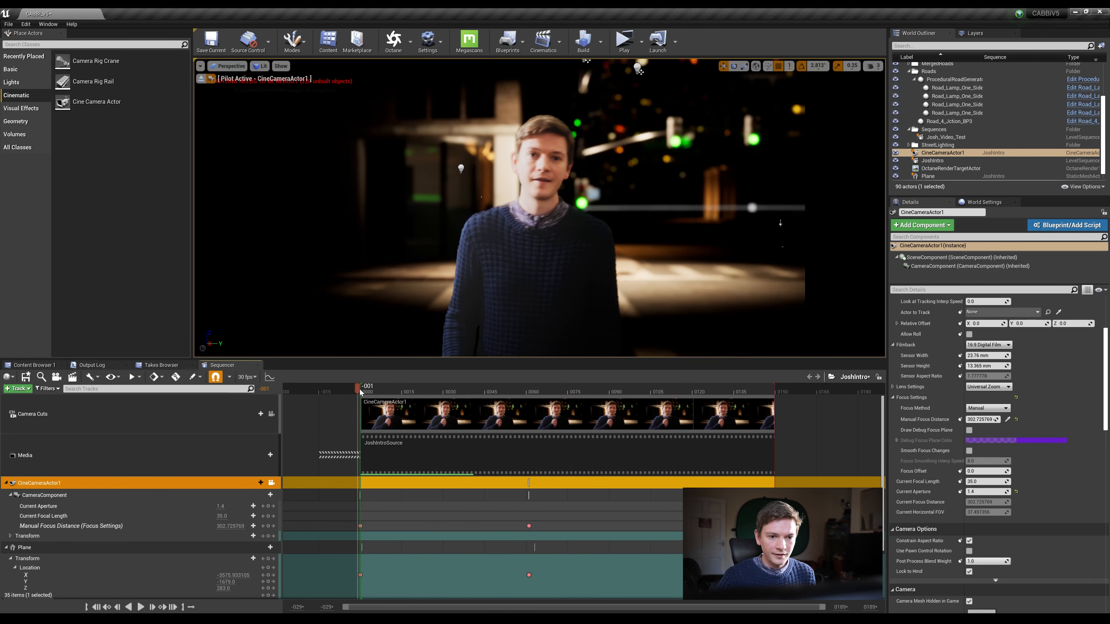
pyautogui.press('space')
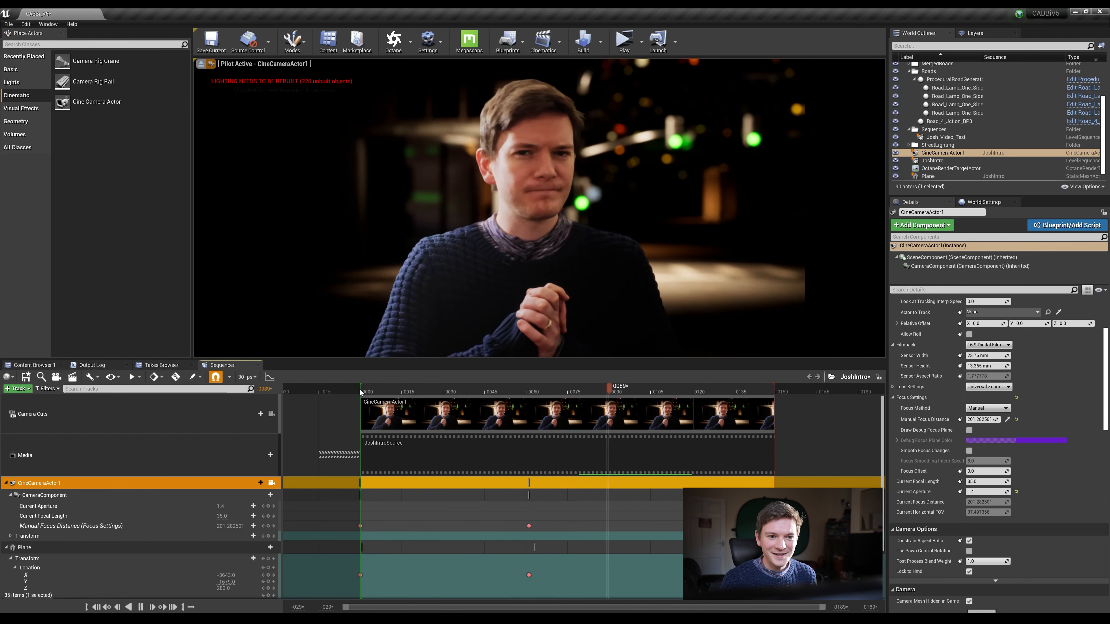
pyautogui.press('space')
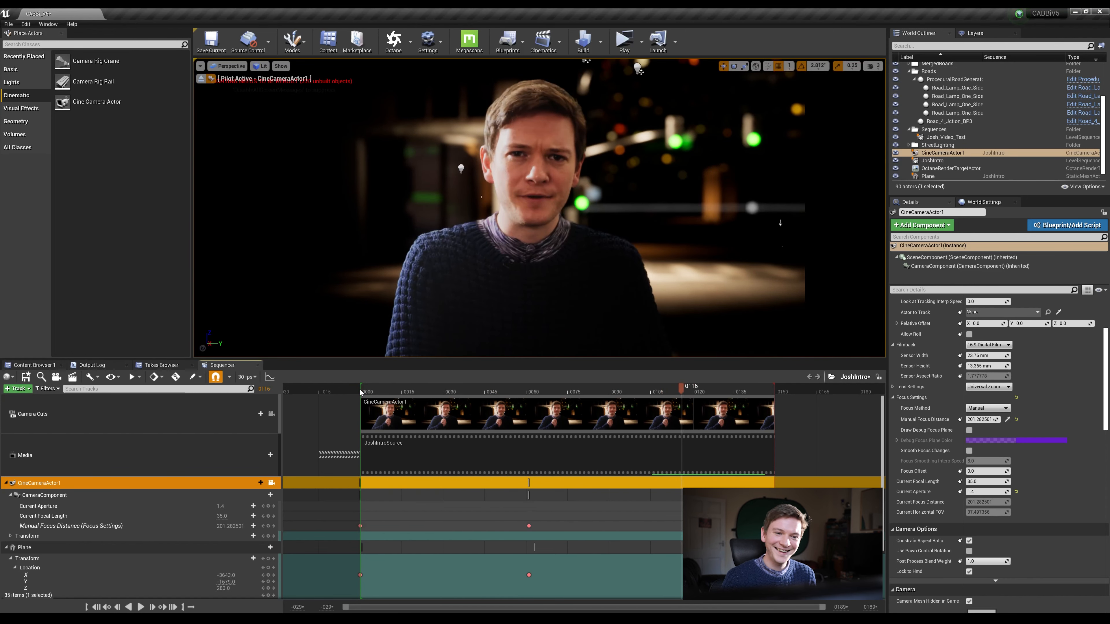
pyautogui.click(371, 386)
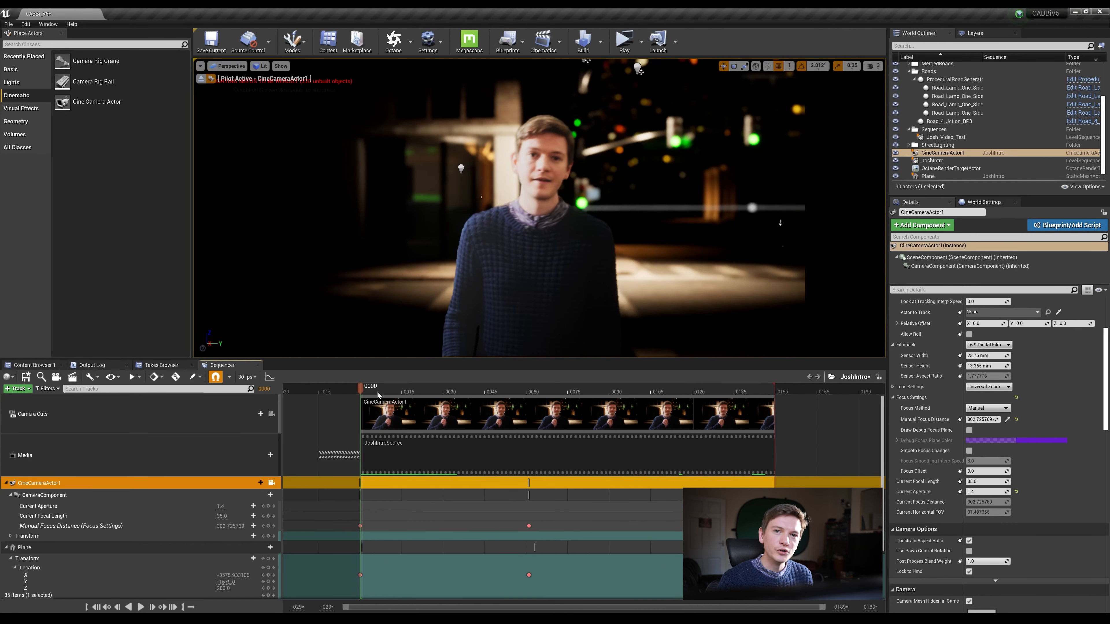
# Step: Leave the camera view, adjust the intensity of PointLight2 and raise the light above the height of the footage plane
pyautogui.press('space')
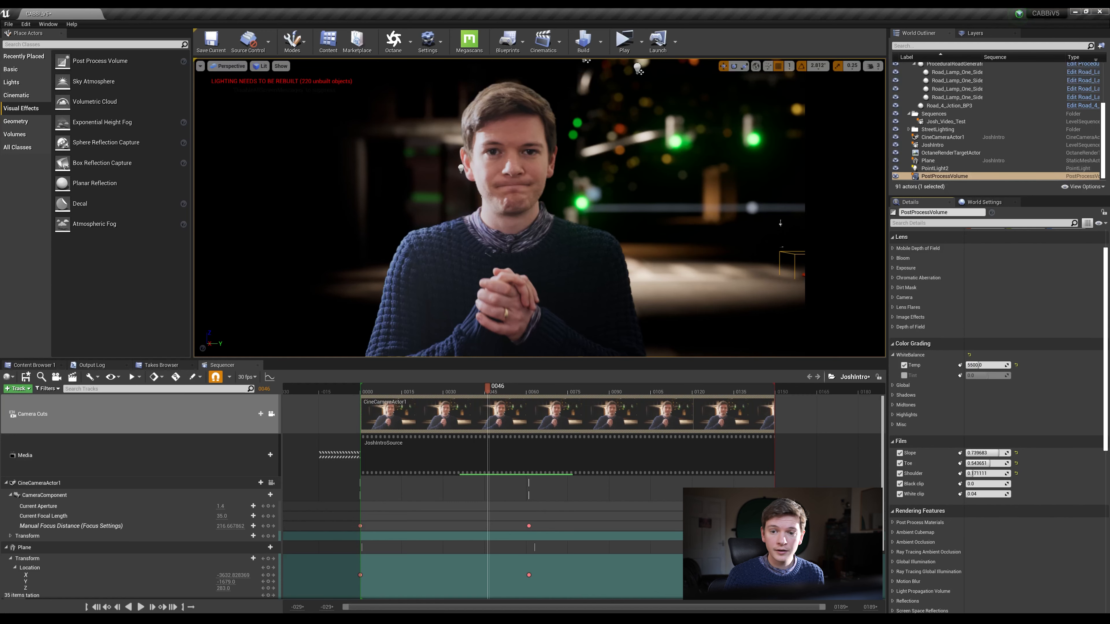
pyautogui.click(271, 413)
pyautogui.moveTo(471, 263); pyautogui.dragTo(464, 257, button='right')
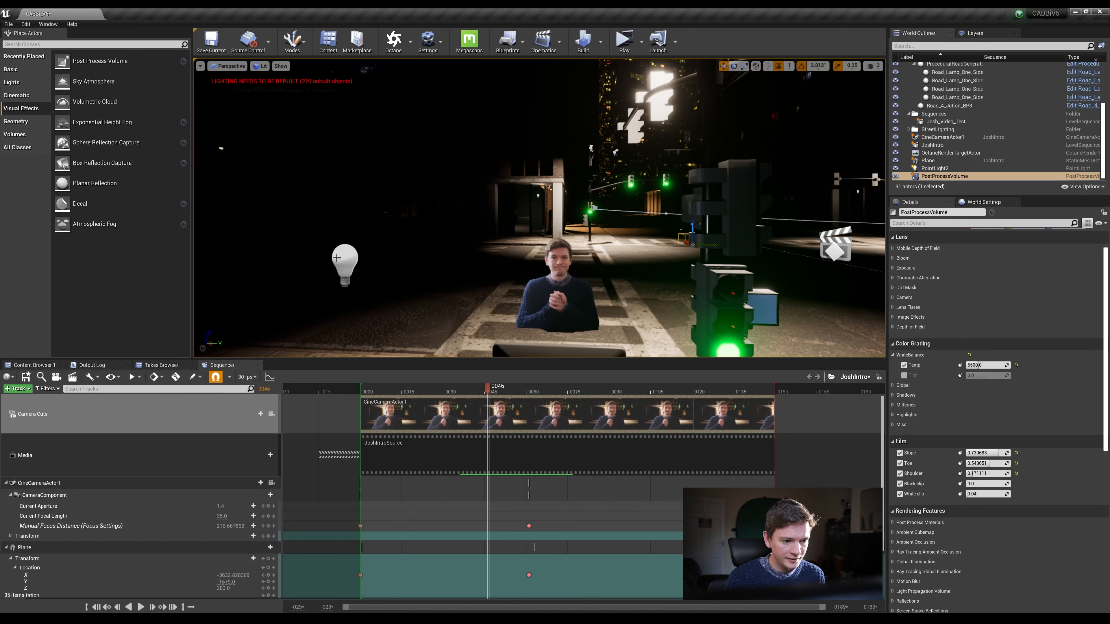
pyautogui.click(345, 261)
pyautogui.moveTo(979, 331); pyautogui.dragTo(975, 331)
pyautogui.moveTo(345, 252); pyautogui.dragTo(341, 161)
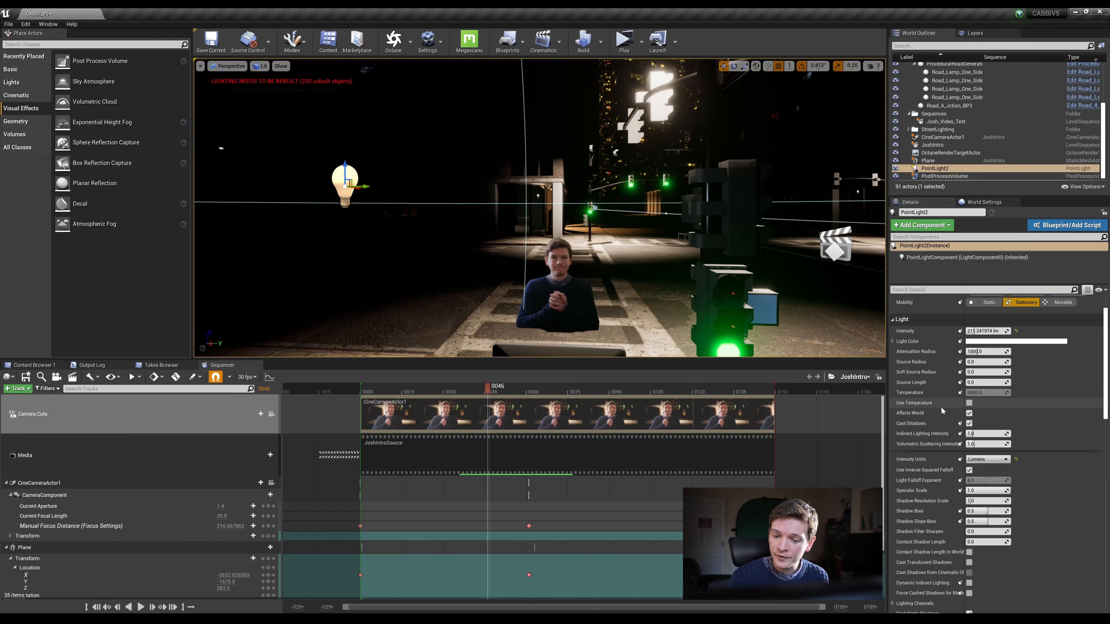
# Step: Enable Use Temperature on PointLight2, set its temperature to 3300 and view the shot through the sequence camera
pyautogui.click(969, 403)
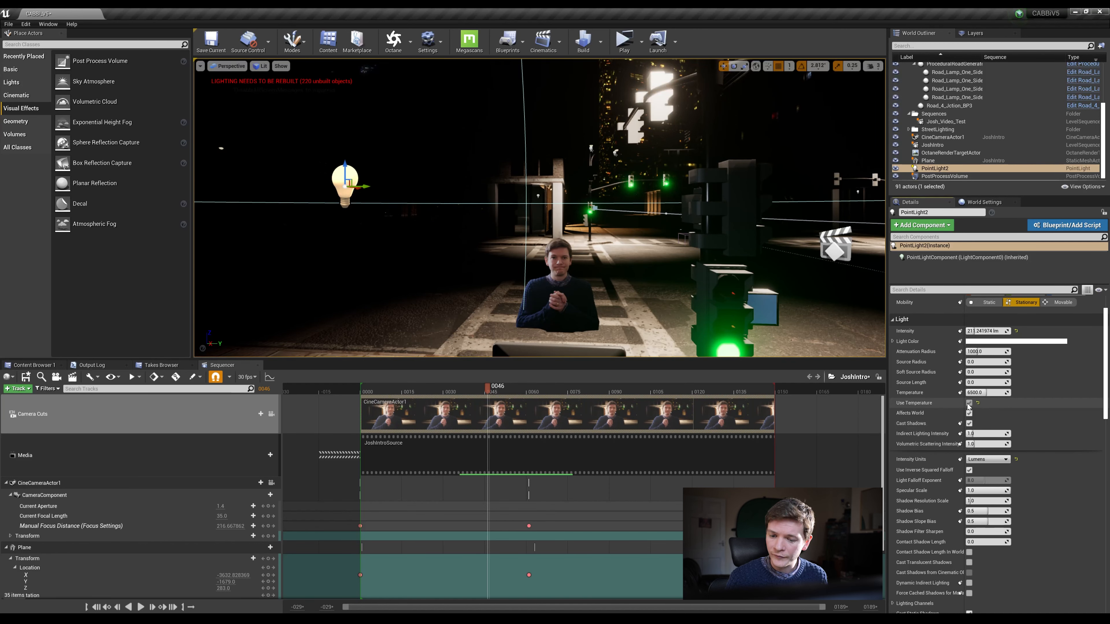
pyautogui.click(974, 393)
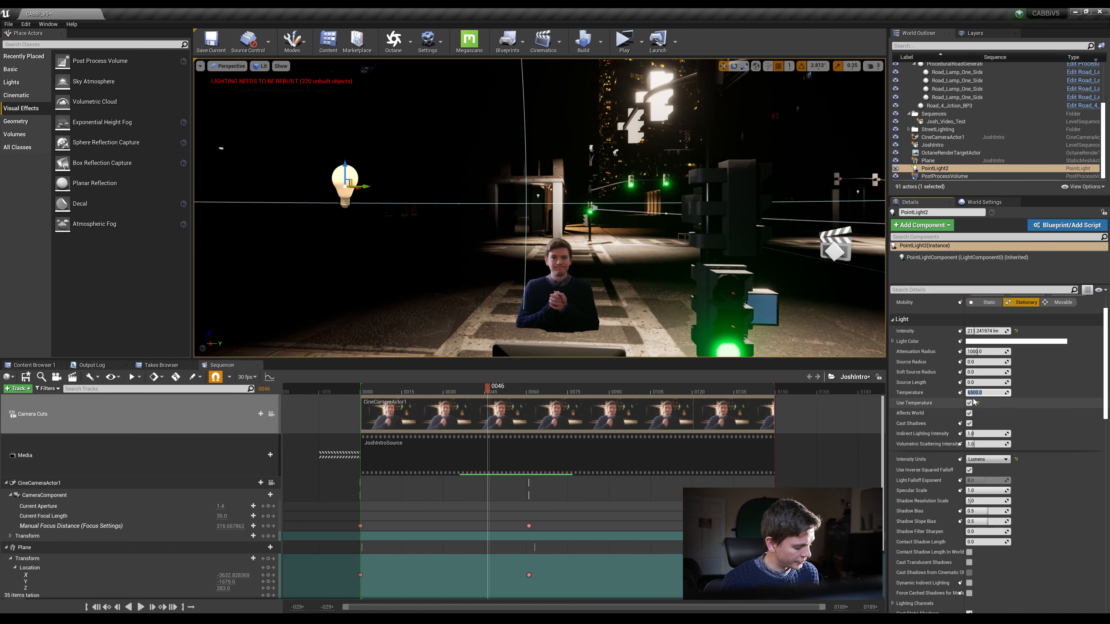
pyautogui.press('Return')
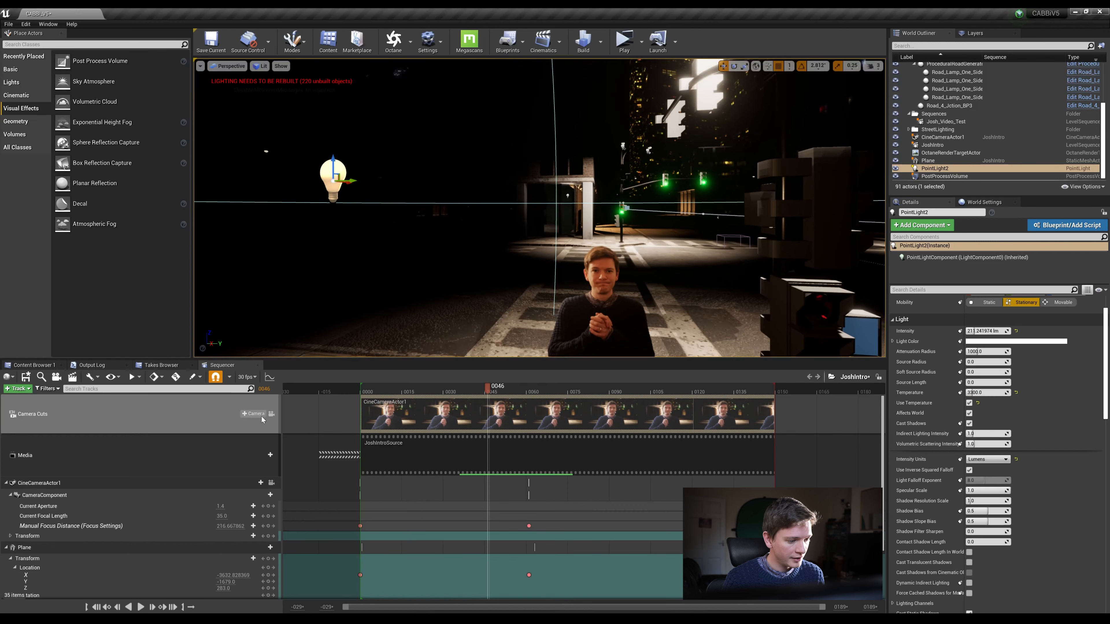
pyautogui.click(270, 414)
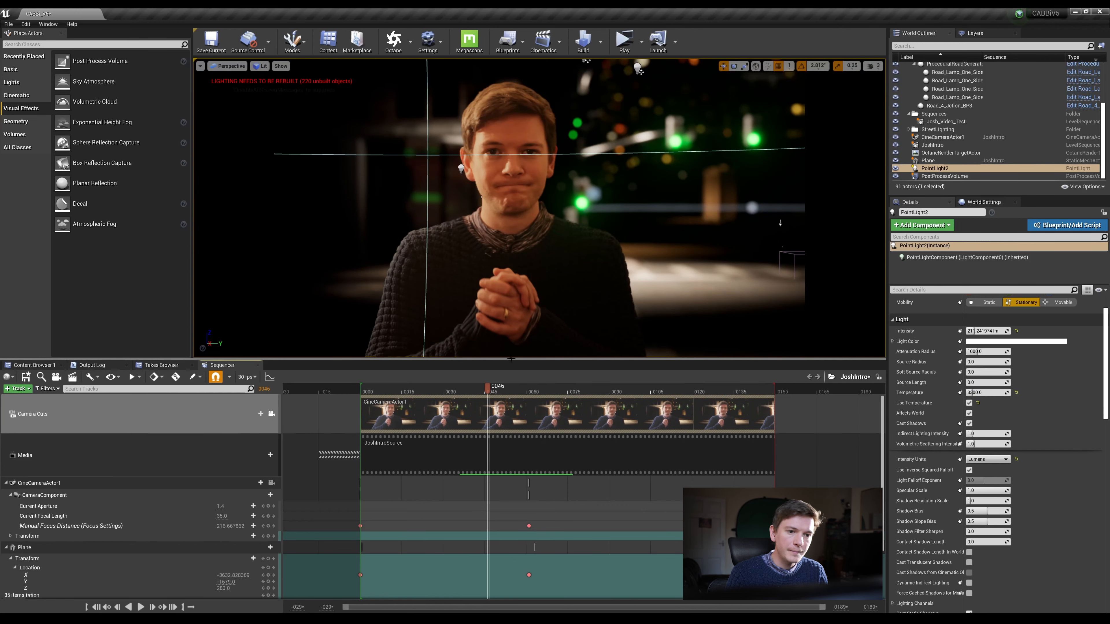